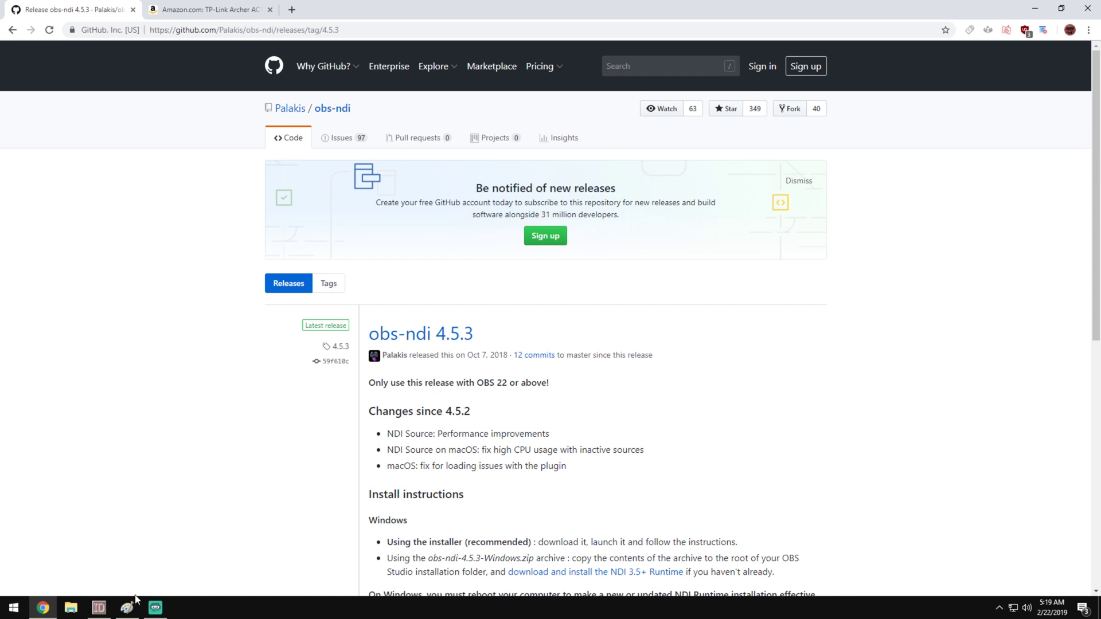
- In Paint's network diagram, draw a freehand Pencil loop around the GIGABIT LAN PORTS label
click(127, 607)
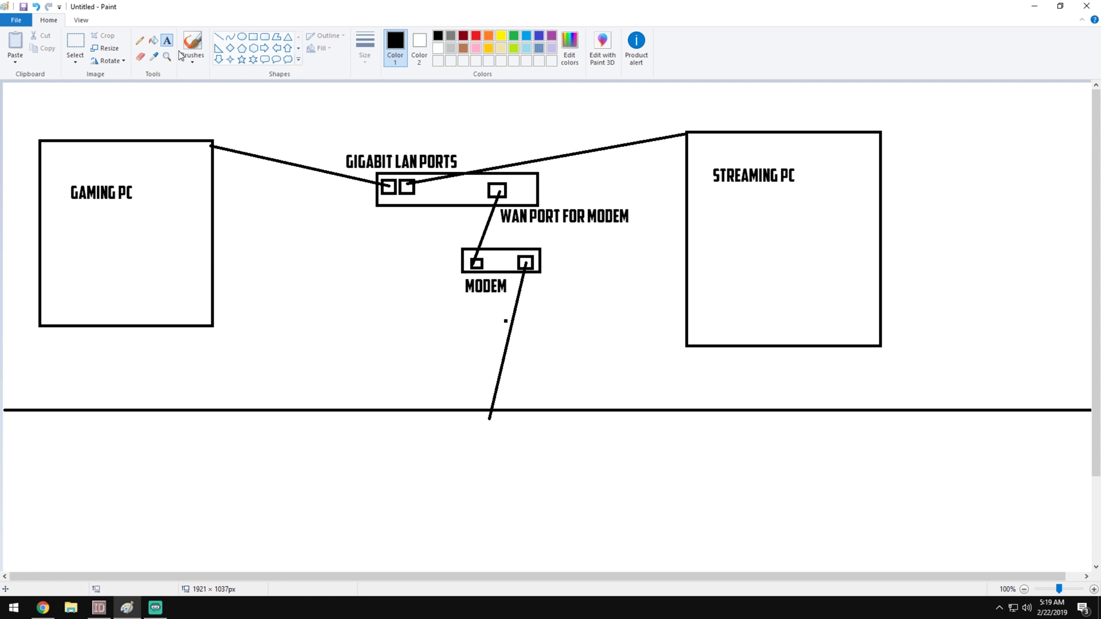
click(139, 40)
mouse_move(336, 146)
mouse_down()
mouse_move(481, 151)
mouse_move(423, 178)
mouse_move(320, 168)
mouse_move(346, 145)
mouse_up()
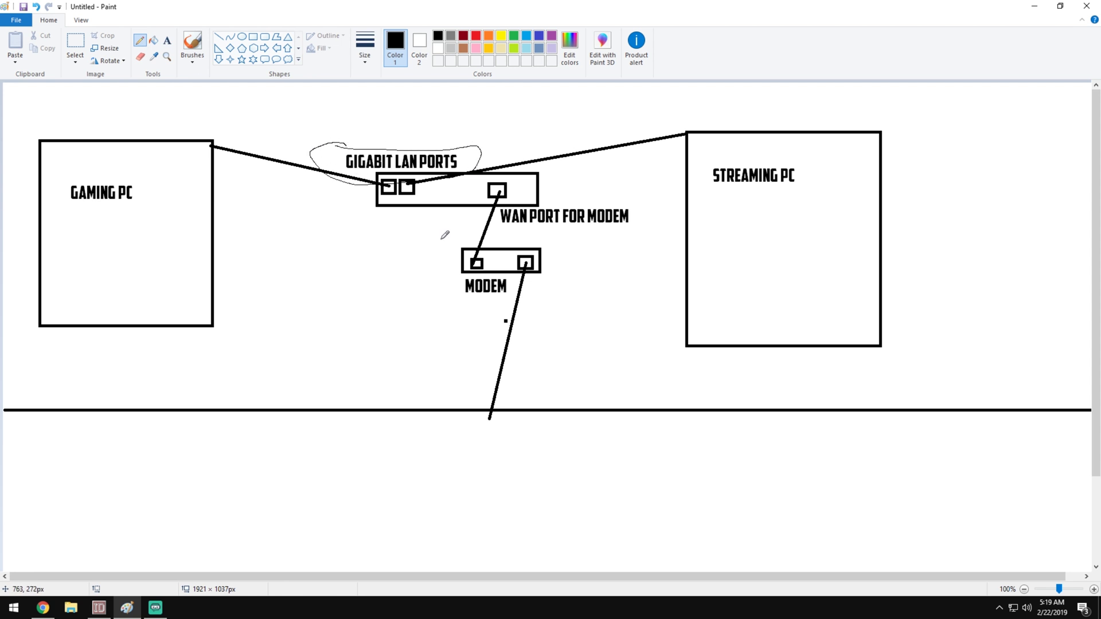
- Show the TP-Link Archer AC1750 Amazon listing with the enlarged, zoomed rear-ports image as the main photo
click(43, 608)
click(185, 6)
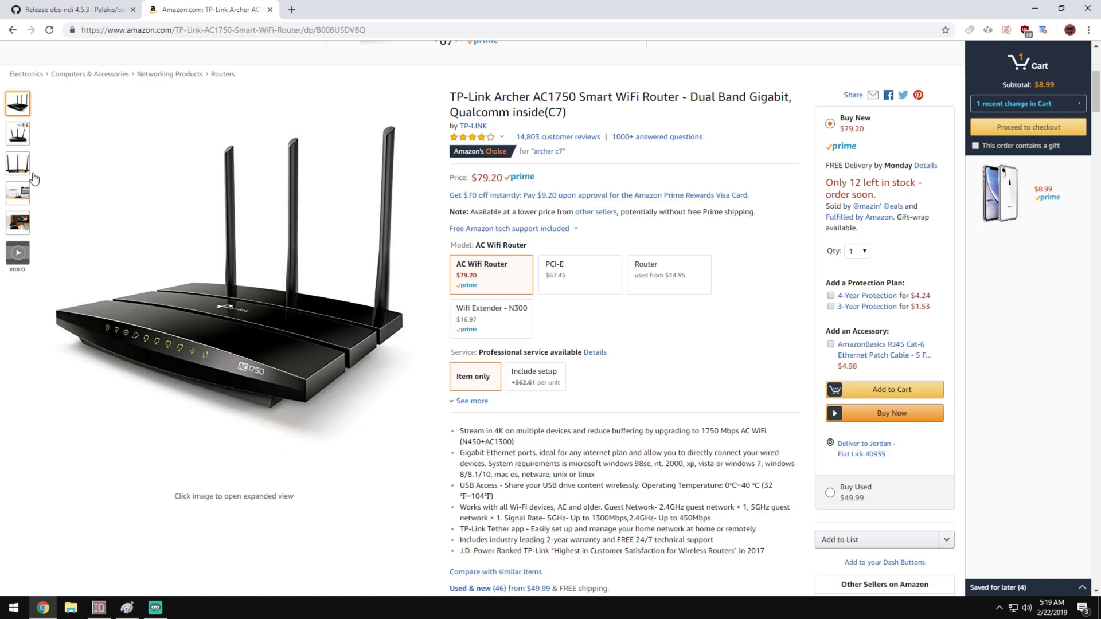
mouse_move(20, 174)
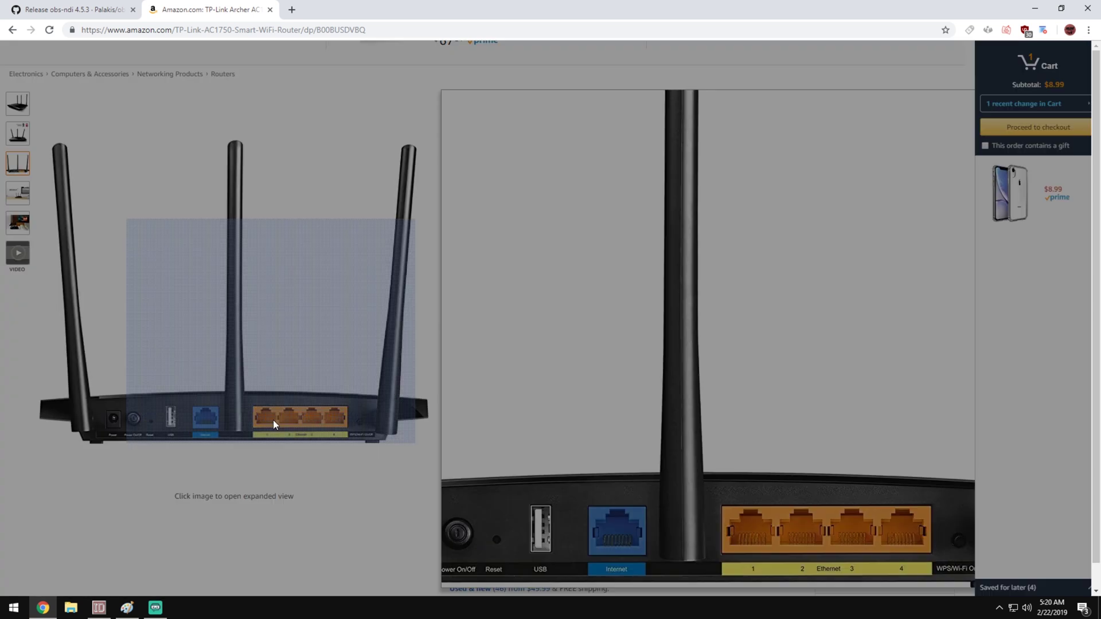
click(273, 421)
click(554, 496)
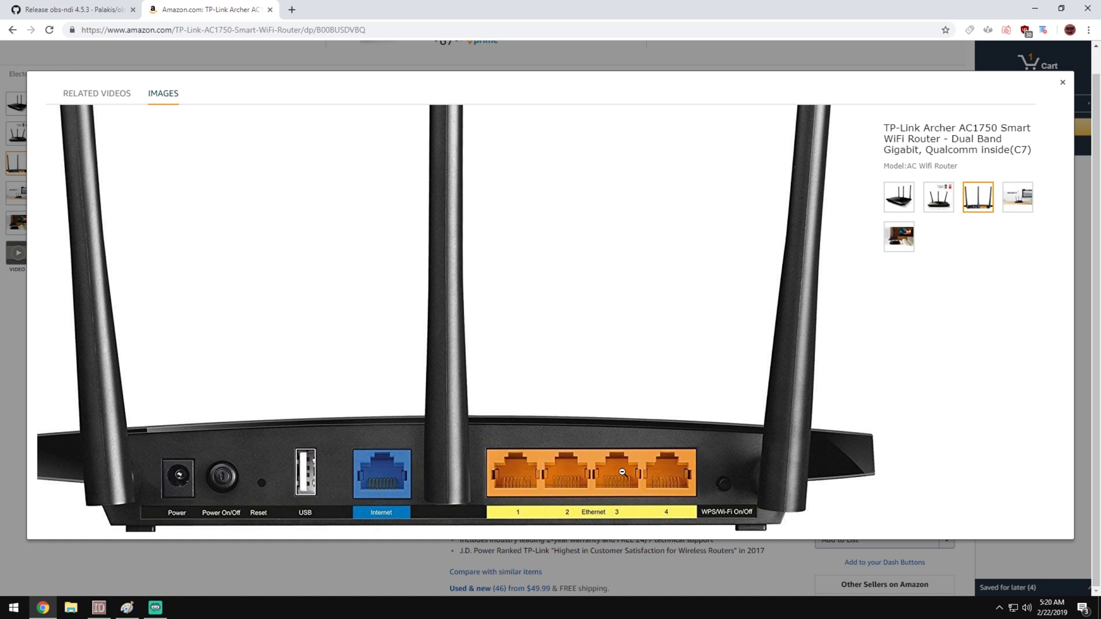
click(561, 470)
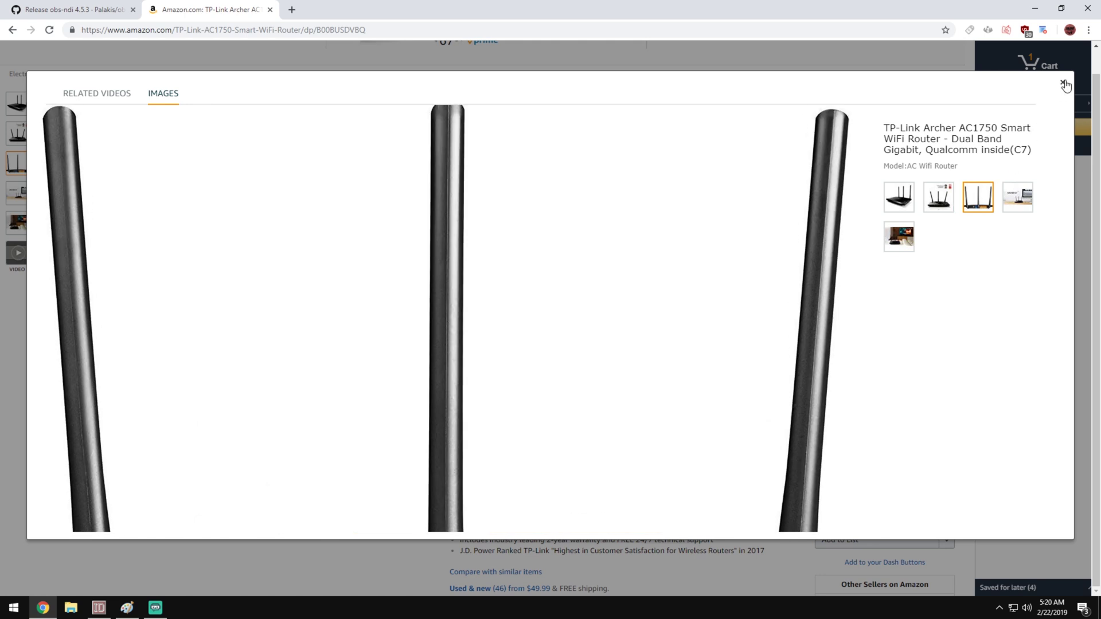
click(1064, 84)
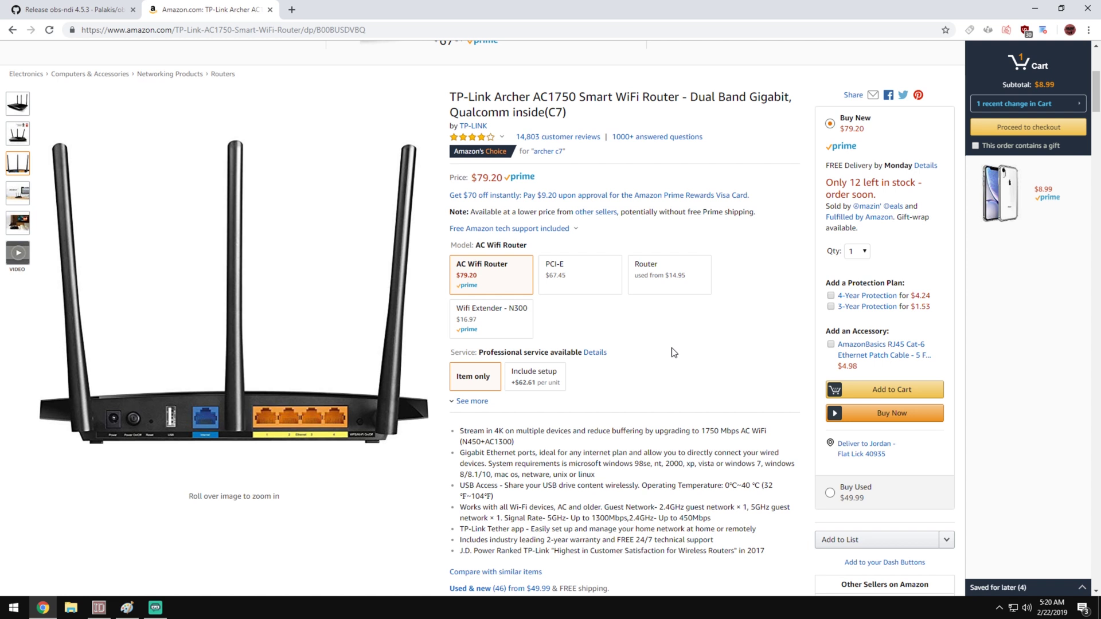
- Look over the Assets on the GitHub obs-ndi 4.5.3 release page, then bring up the Start menu
click(69, 9)
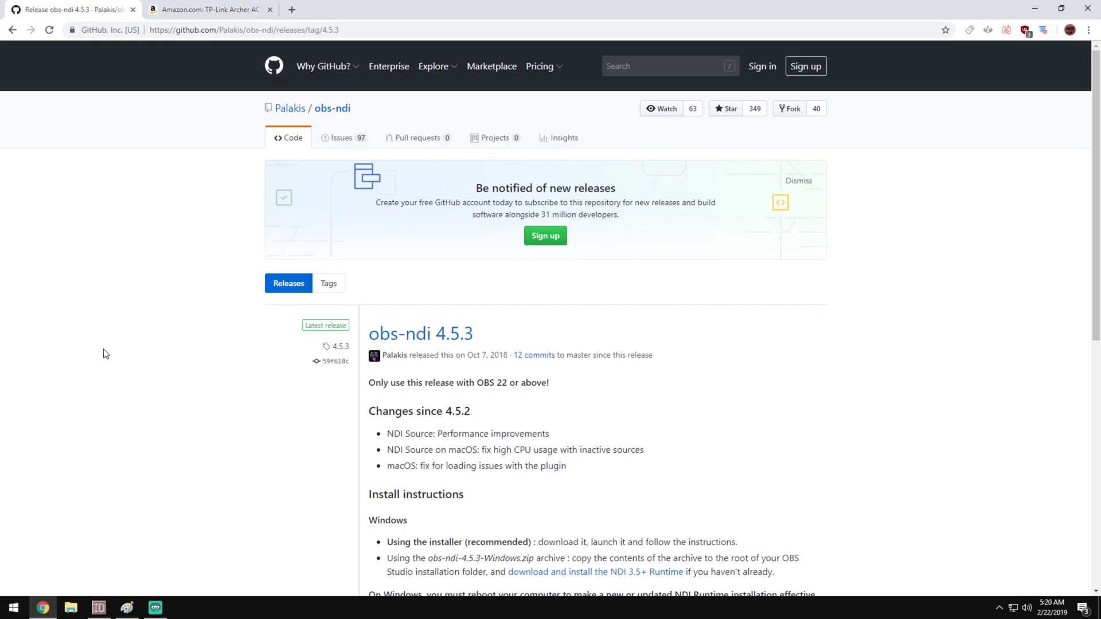
scroll(126, 373, down, 3)
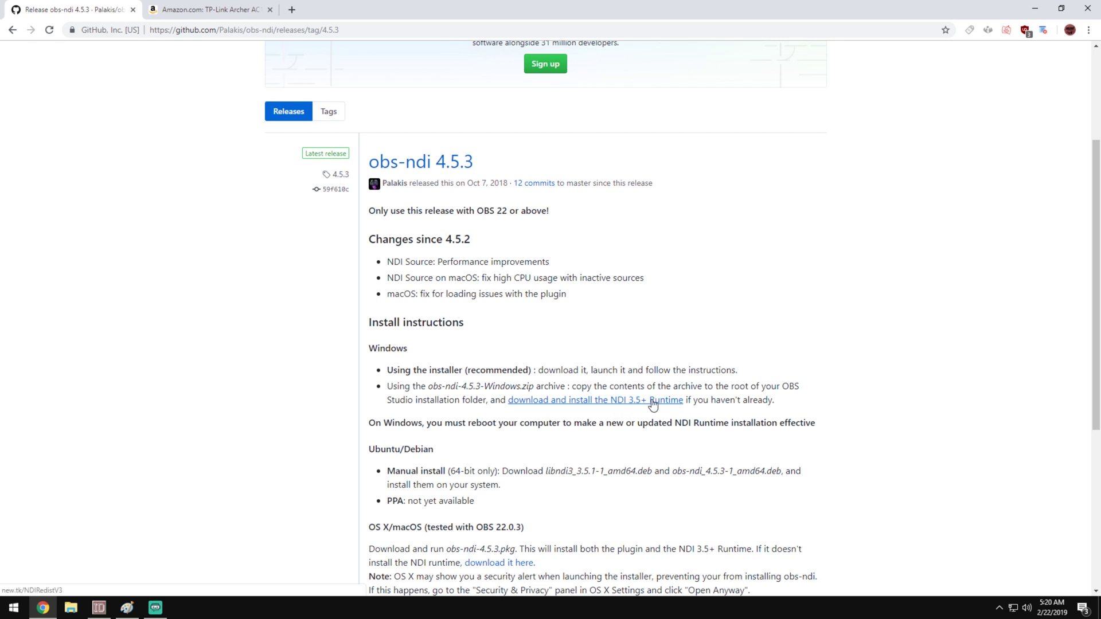
scroll(291, 412, down, 5)
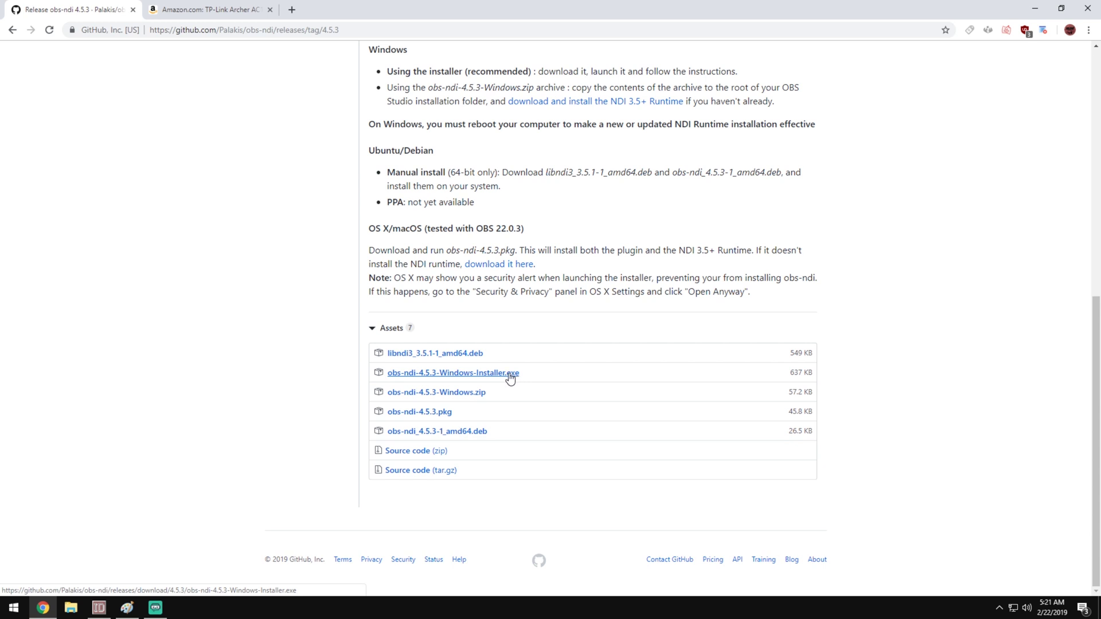
scroll(304, 448, up, 1)
scroll(304, 448, up, 8)
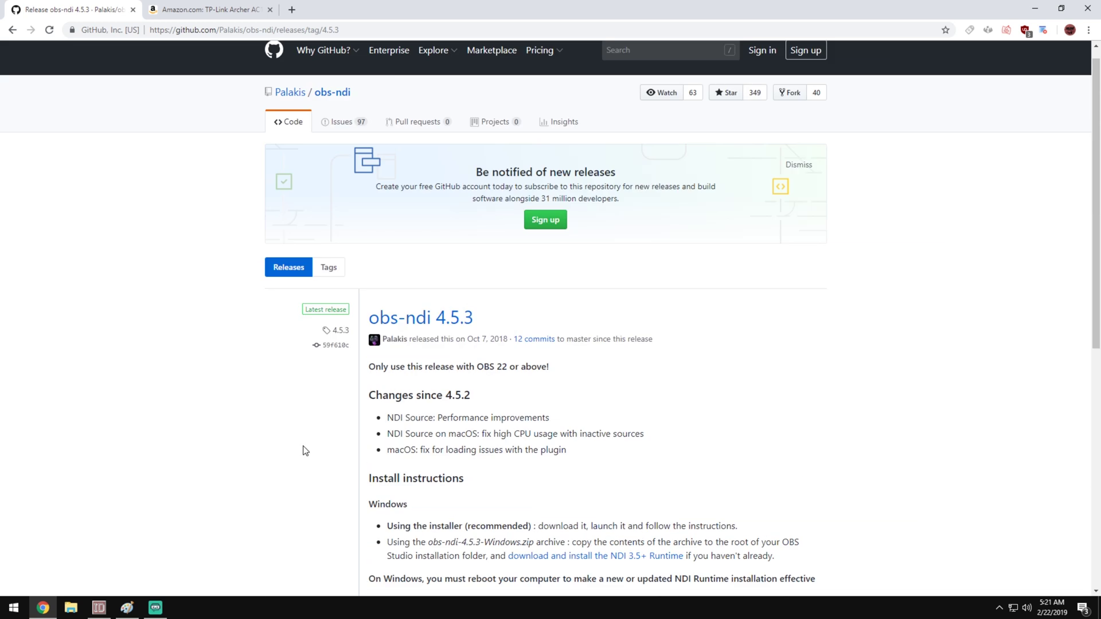
click(5, 610)
- Launch OBS Studio, remove the Fortnite source from Live Scene, and glance at the Video settings
text(obs)
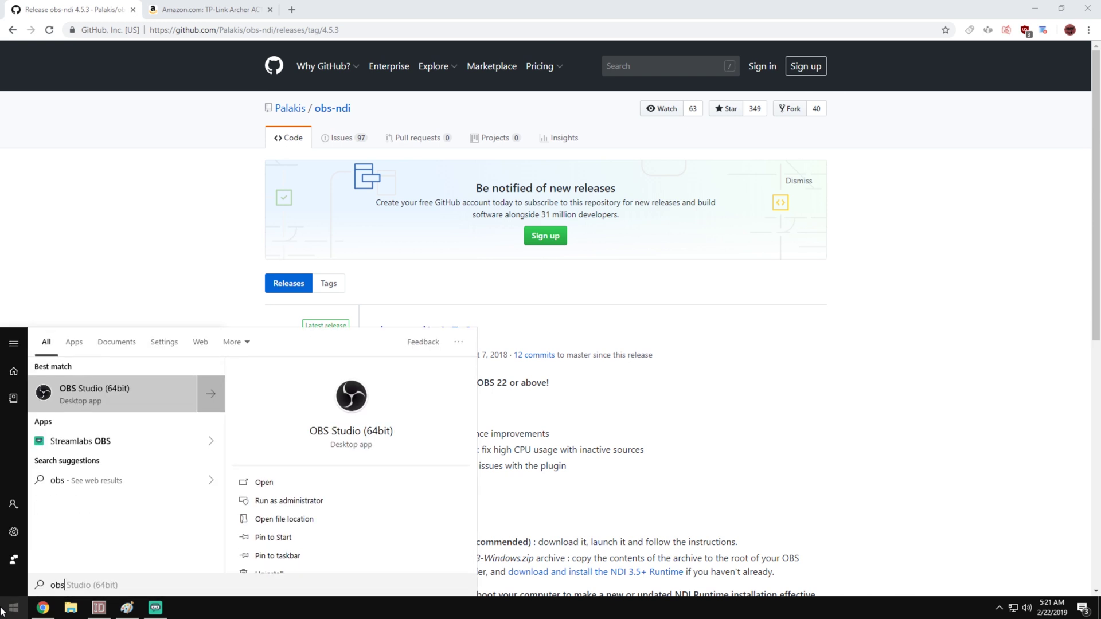
click(98, 404)
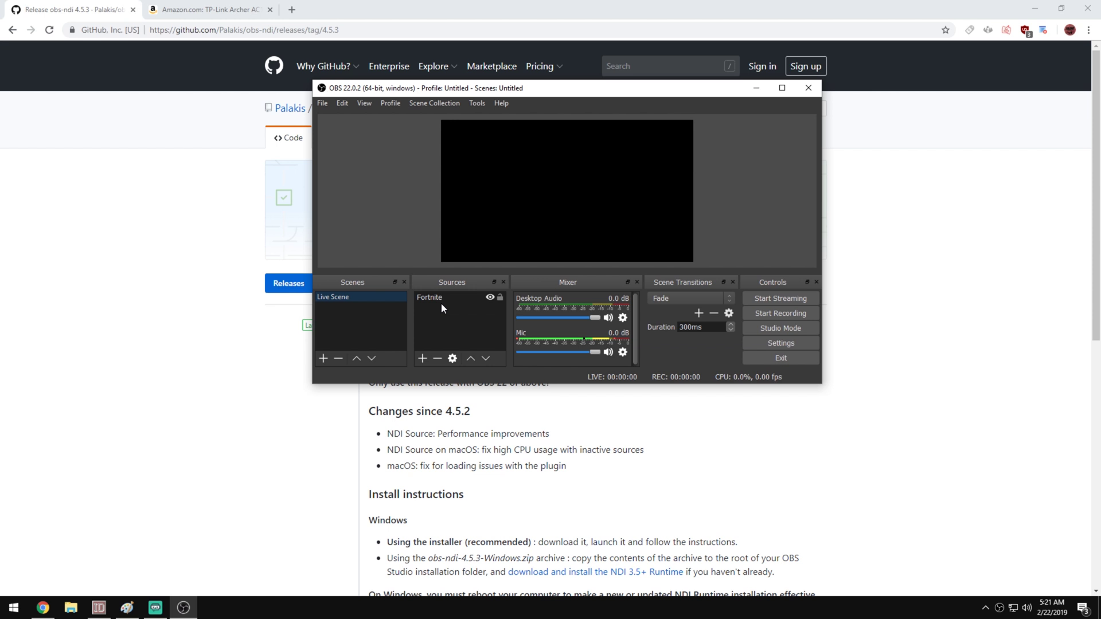
right_click(442, 299)
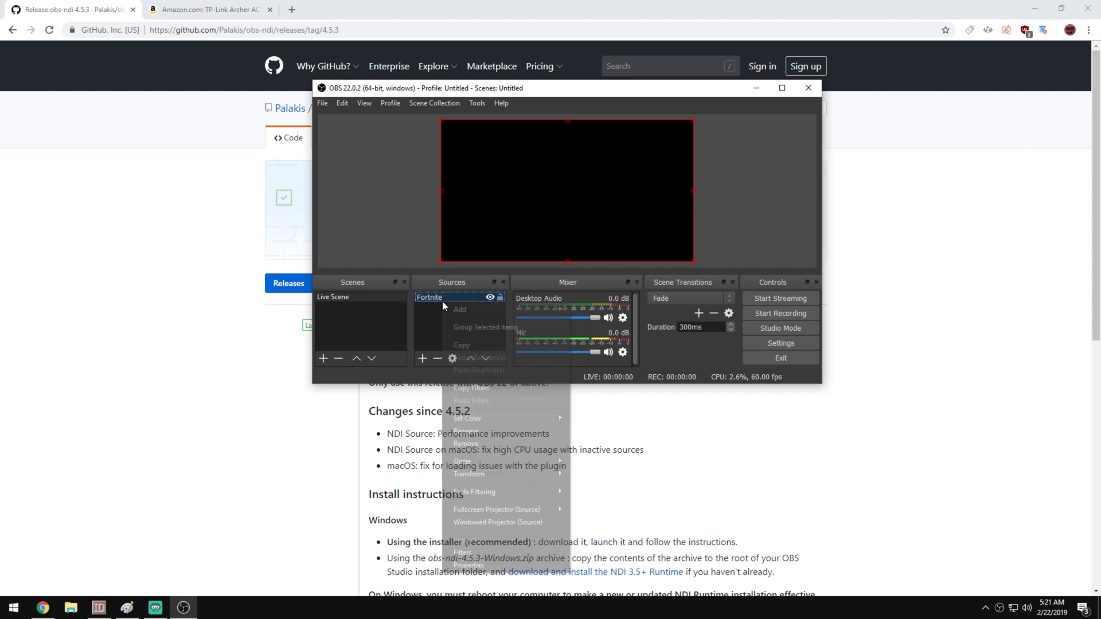
click(477, 444)
click(590, 253)
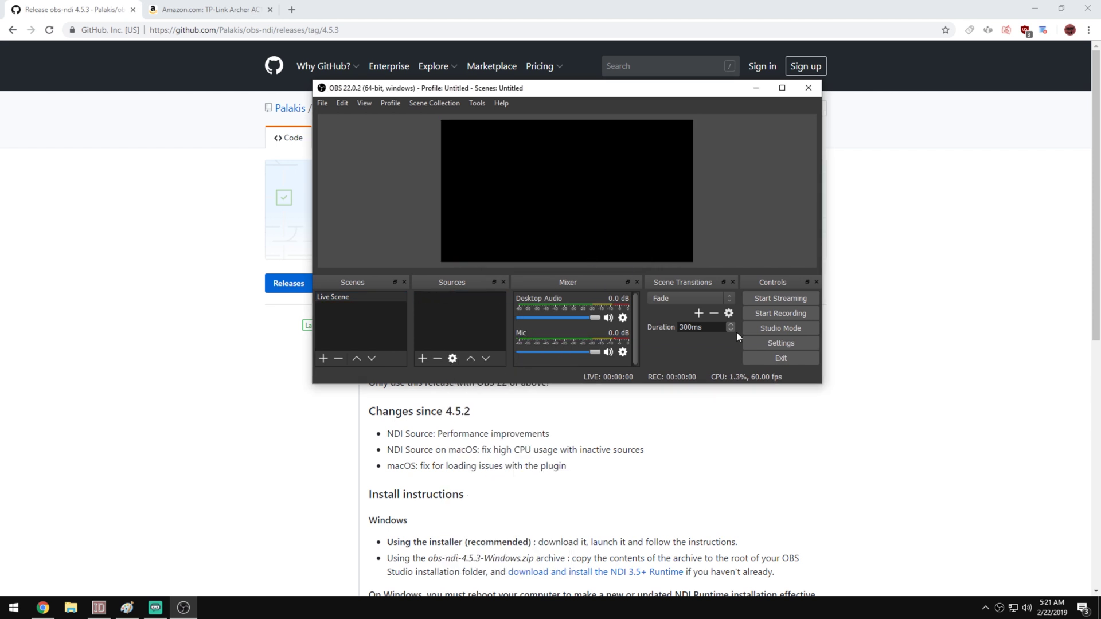
click(751, 343)
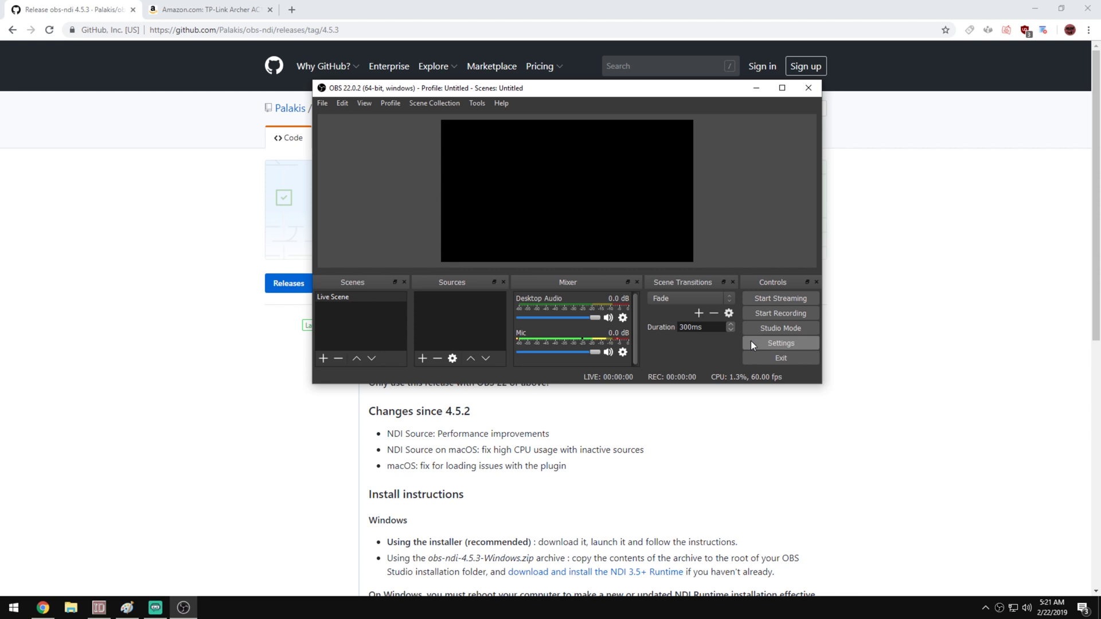
click(325, 167)
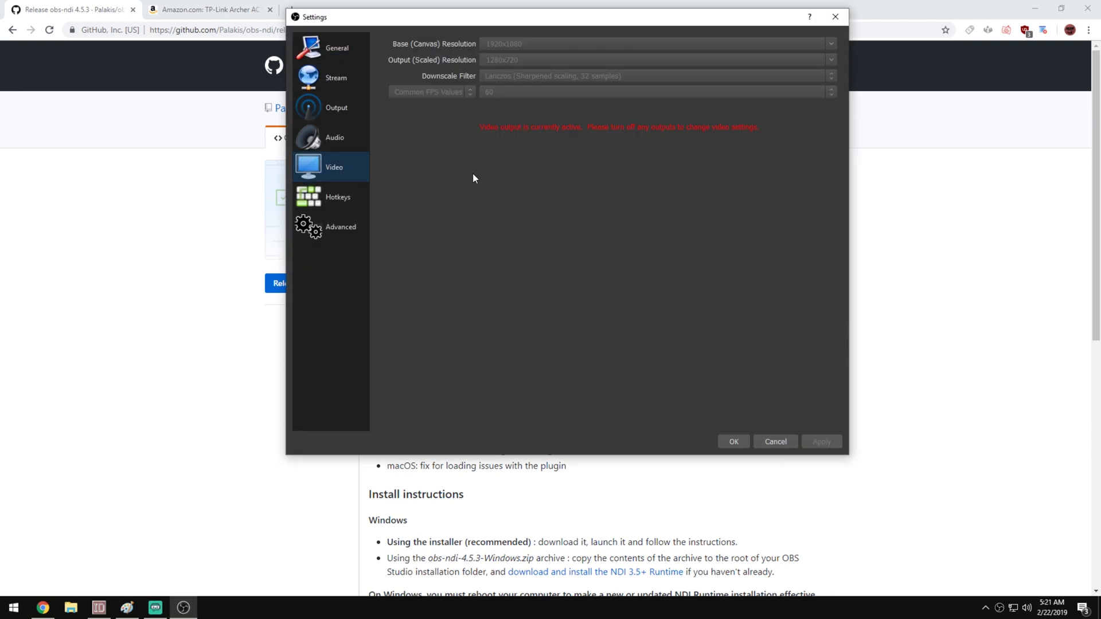
click(734, 440)
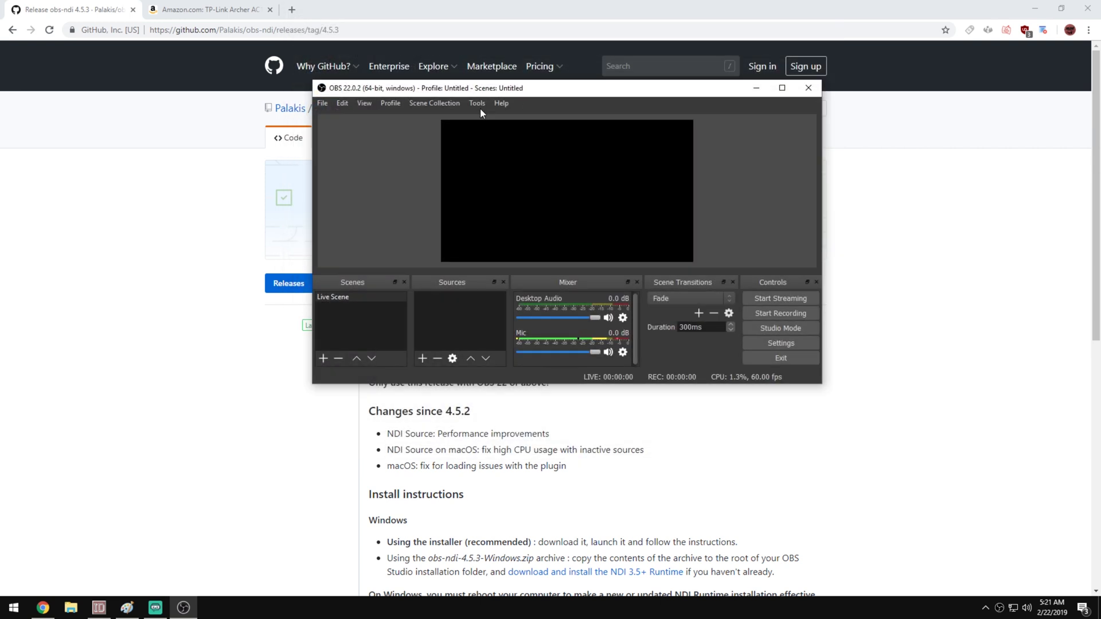
- Enable NDI Main Output named OBS, then bring Settings back up on the Video page
click(477, 104)
click(497, 186)
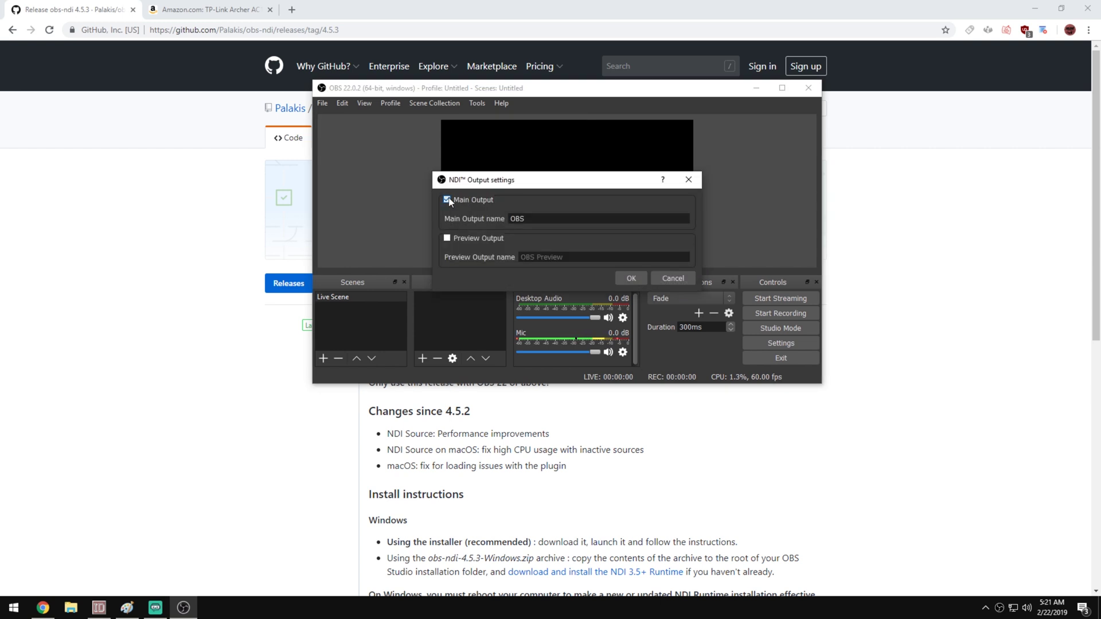
click(621, 280)
click(766, 345)
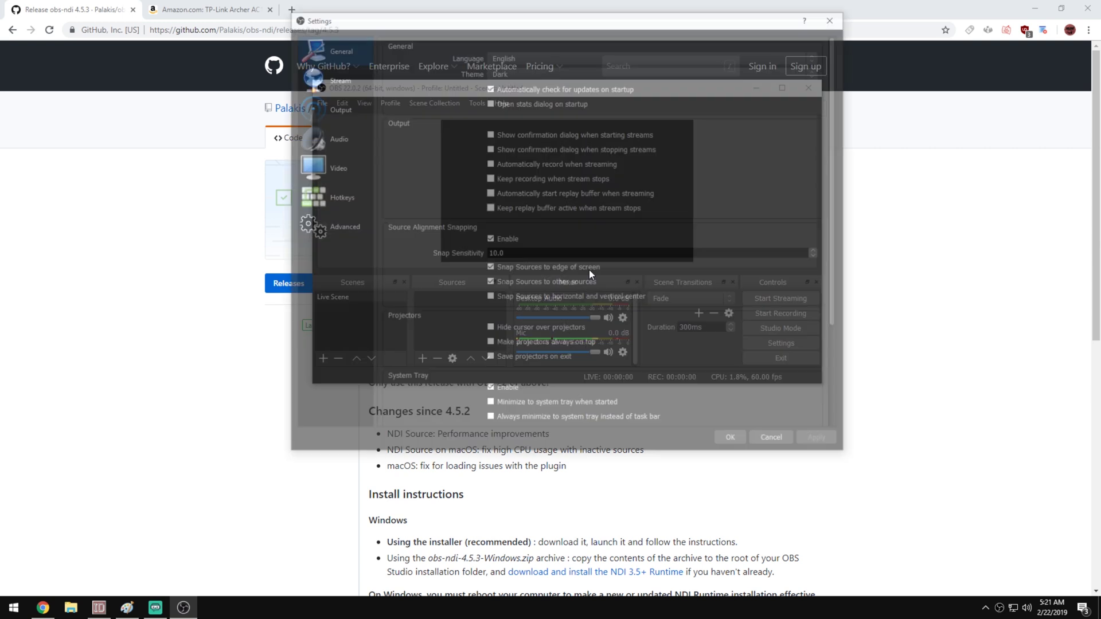
click(339, 172)
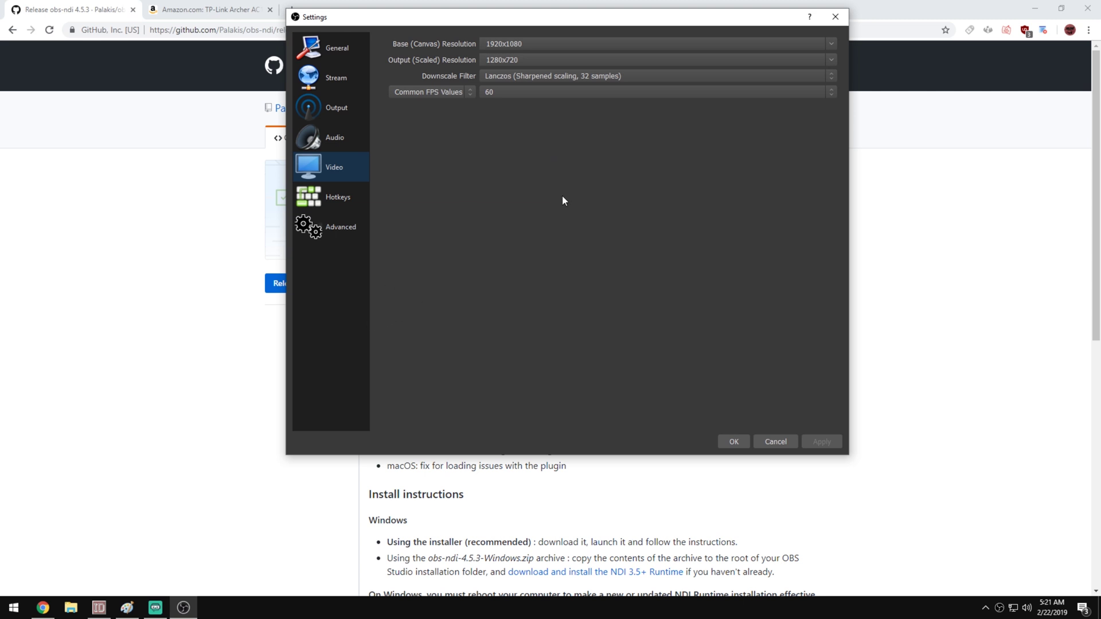
click(150, 407)
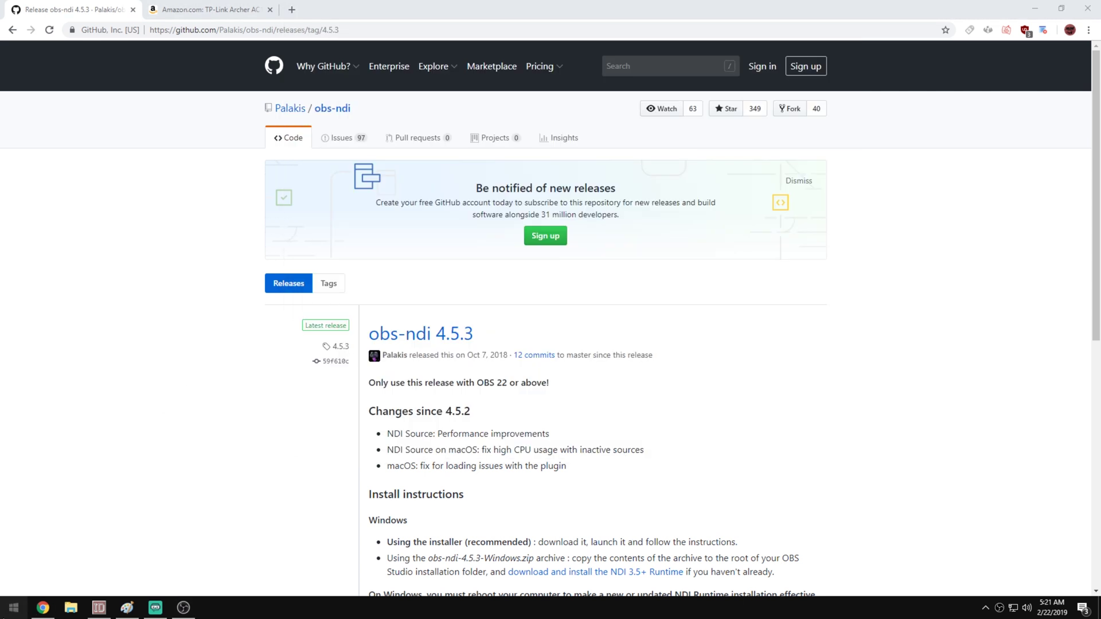
key(super)
text(display)
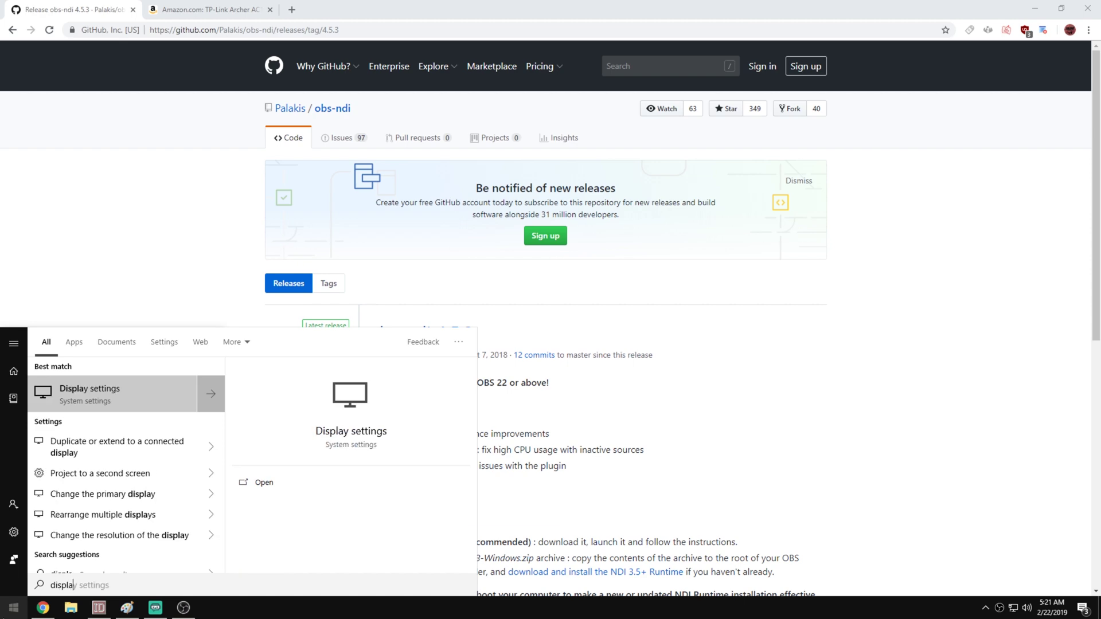
key(Return)
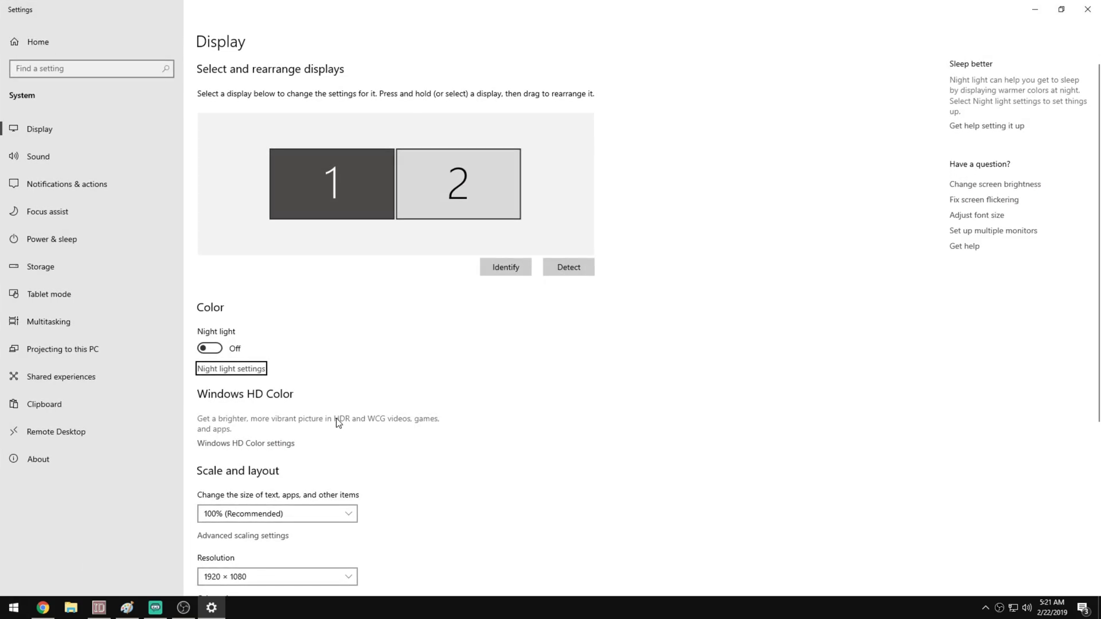
key(super)
key(super)
scroll(466, 456, down, 5)
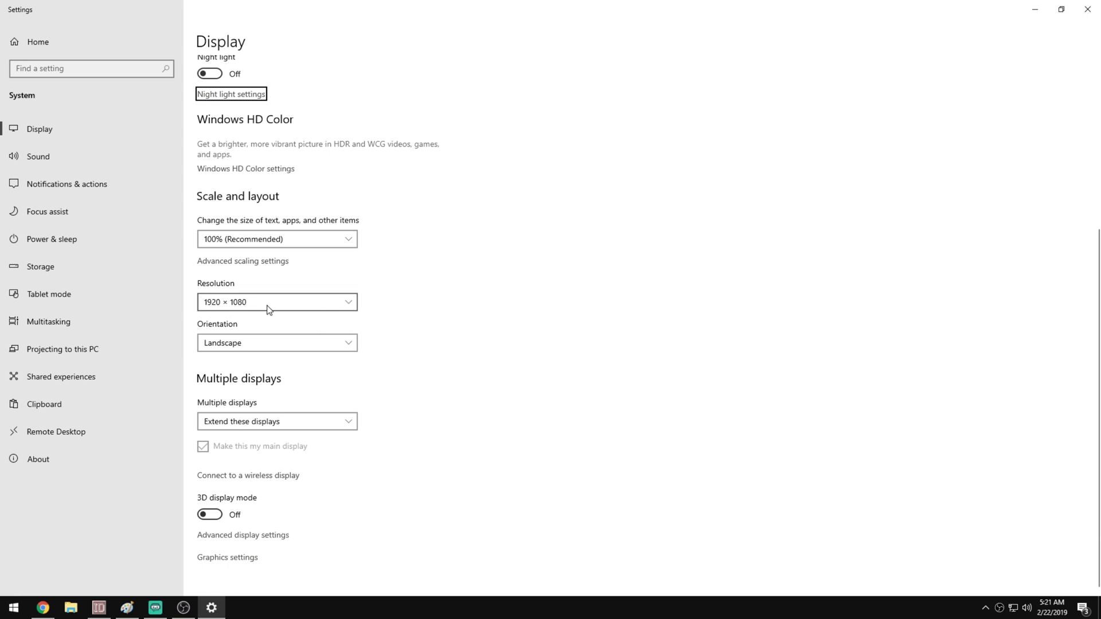
click(1087, 10)
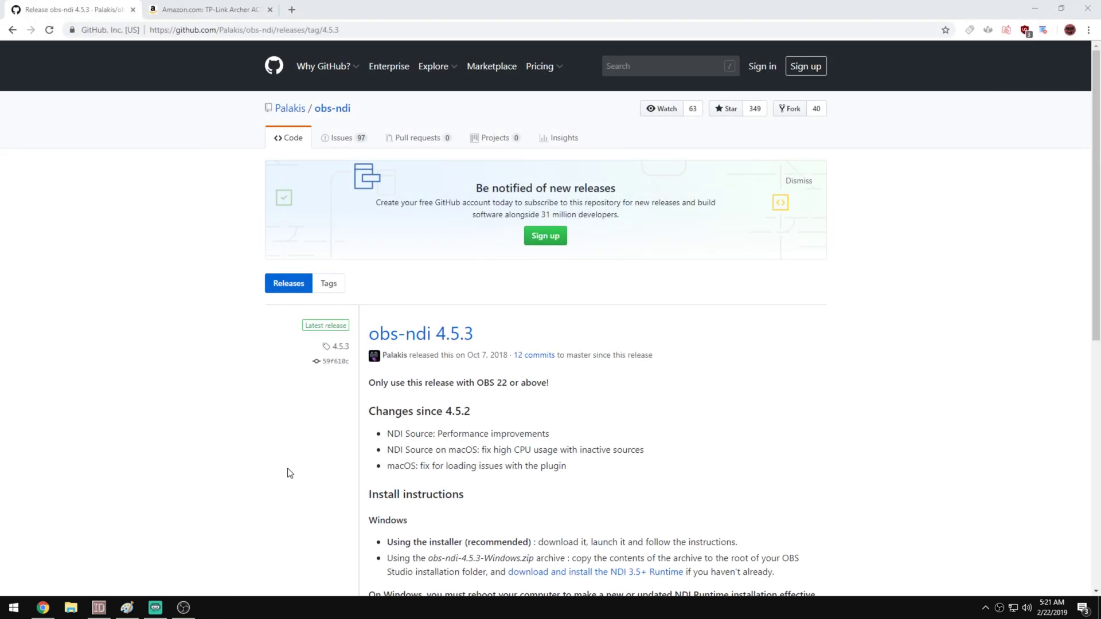
- Keep the 1280x720 output resolution and Lanczos downscale filter, and apply the Video settings
click(184, 607)
drag(506, 27, 523, 88)
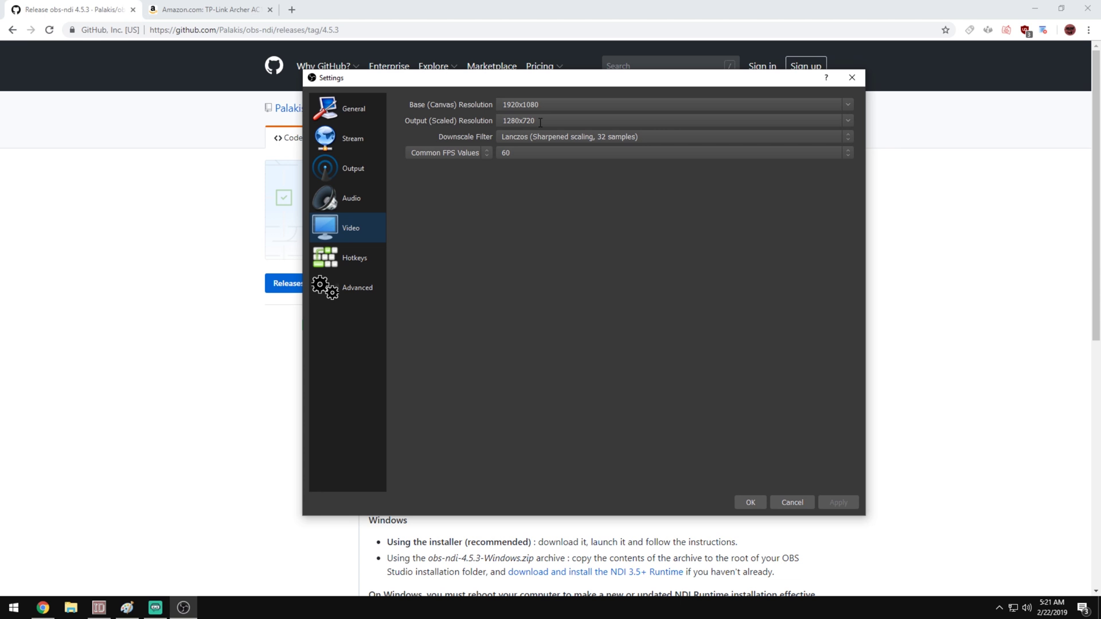
drag(539, 122, 419, 132)
click(546, 123)
click(549, 137)
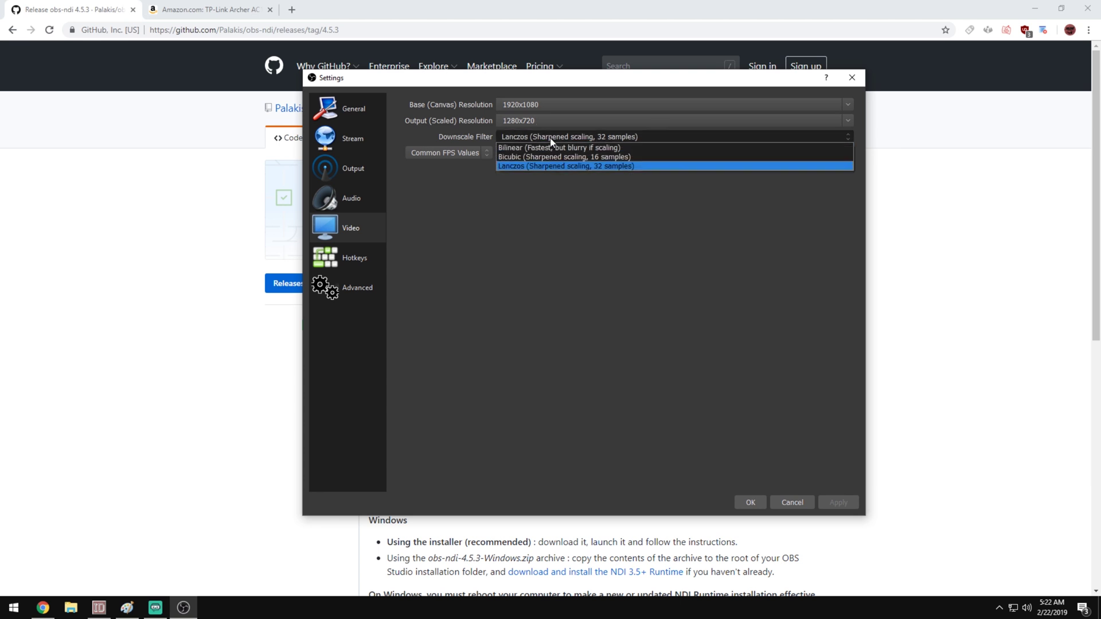
click(514, 166)
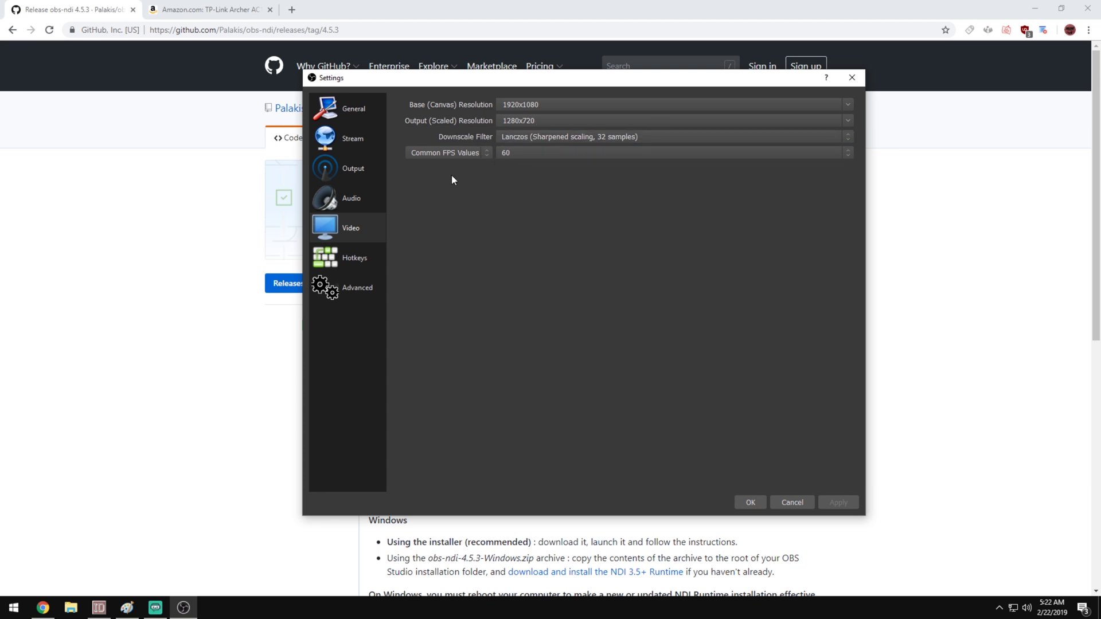
click(751, 502)
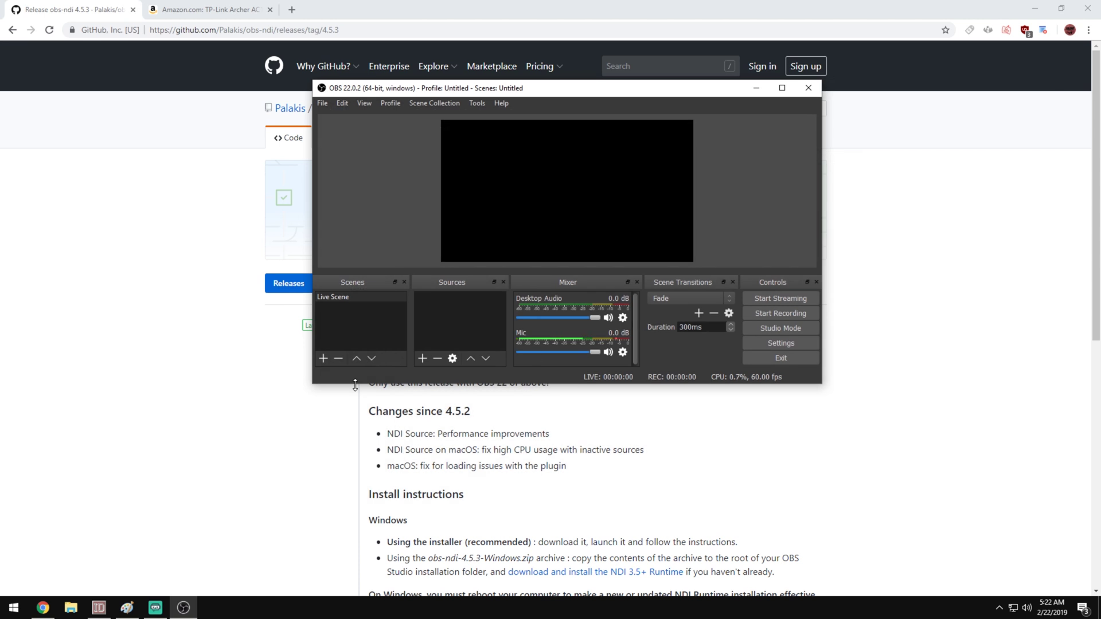
- Start Epic Games Launcher through a Start search for 'epic' and launch Fortnite from the Library
click(14, 607)
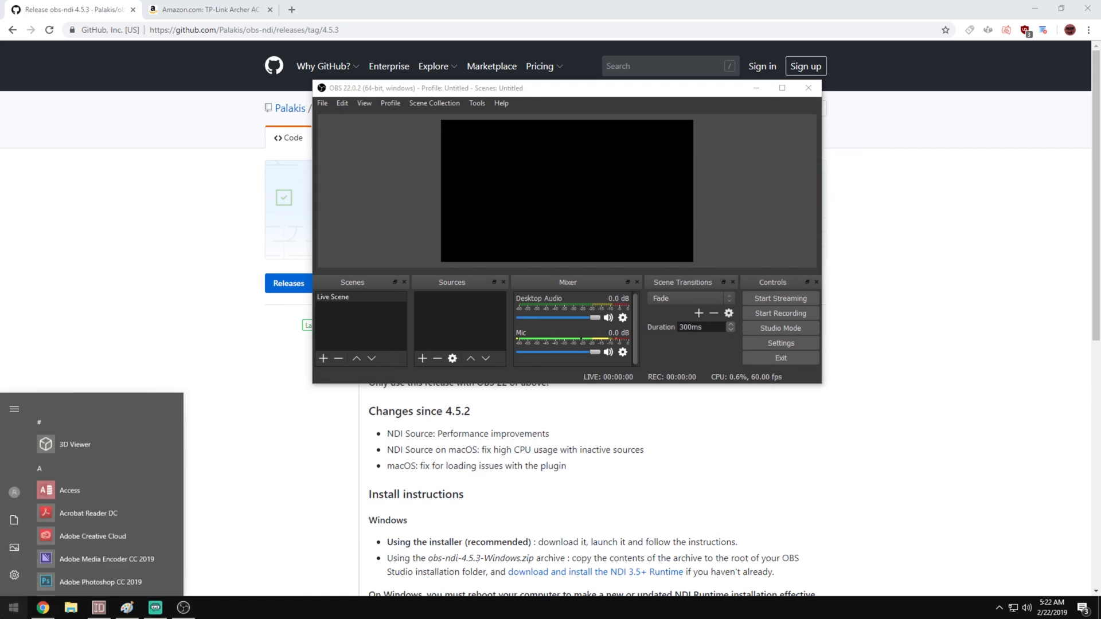
click(14, 607)
key(super)
text(epic)
key(Return)
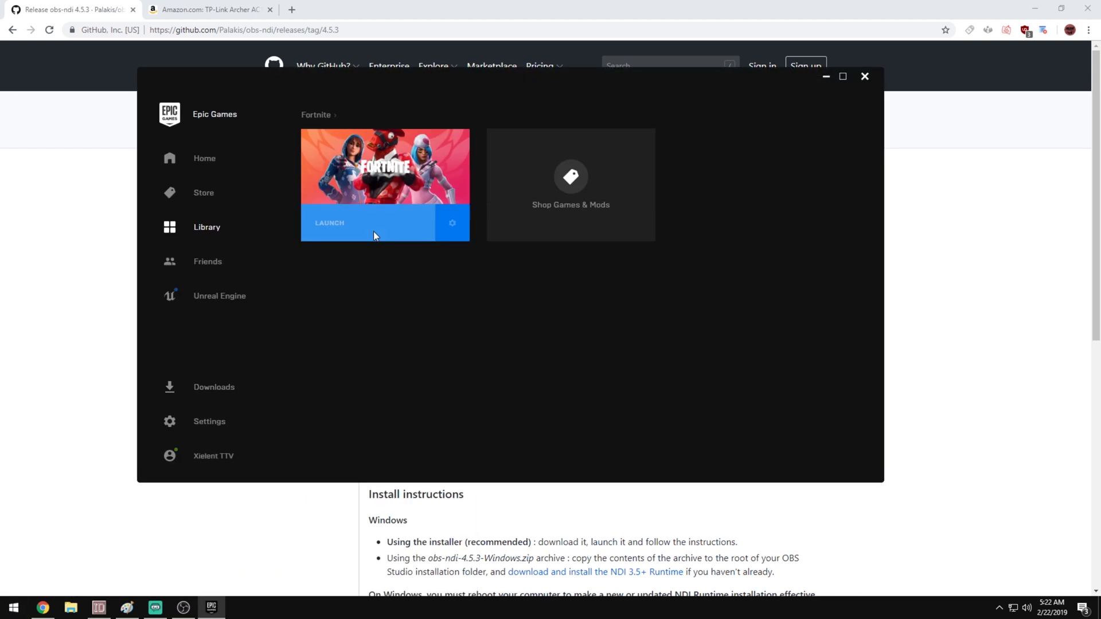
click(832, 77)
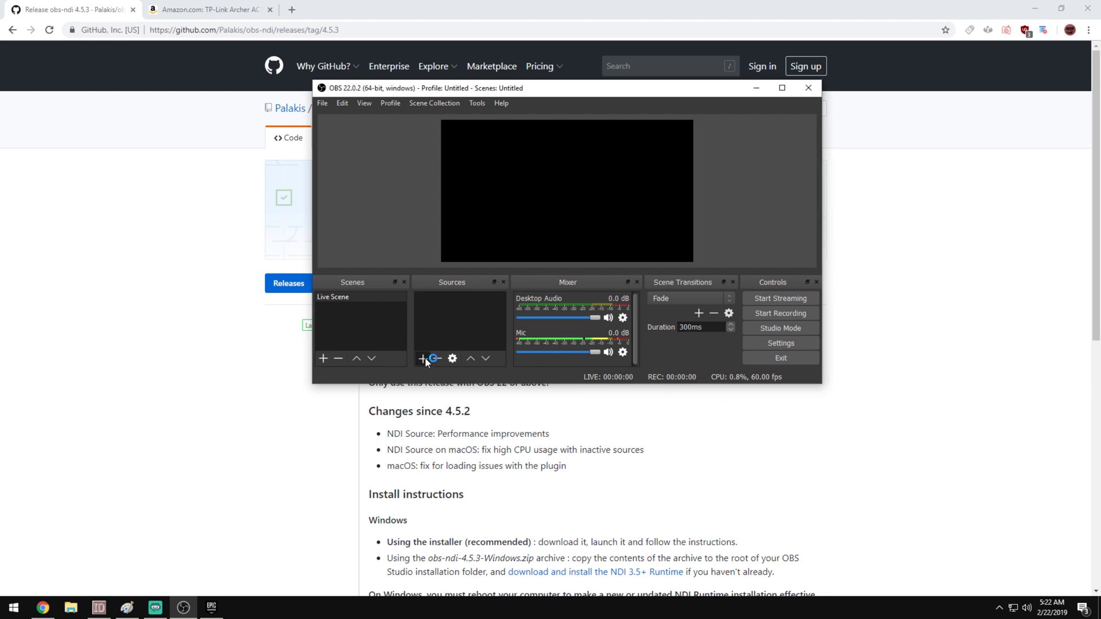
- Add a Game Capture source set to Capture specific window with Window title must match
click(425, 357)
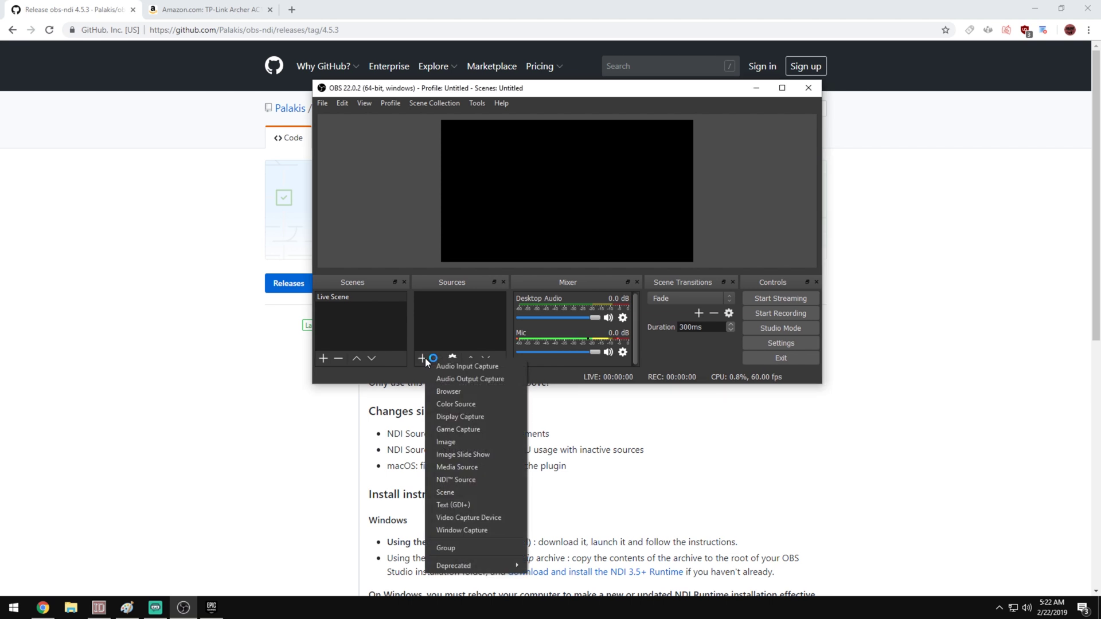
click(465, 429)
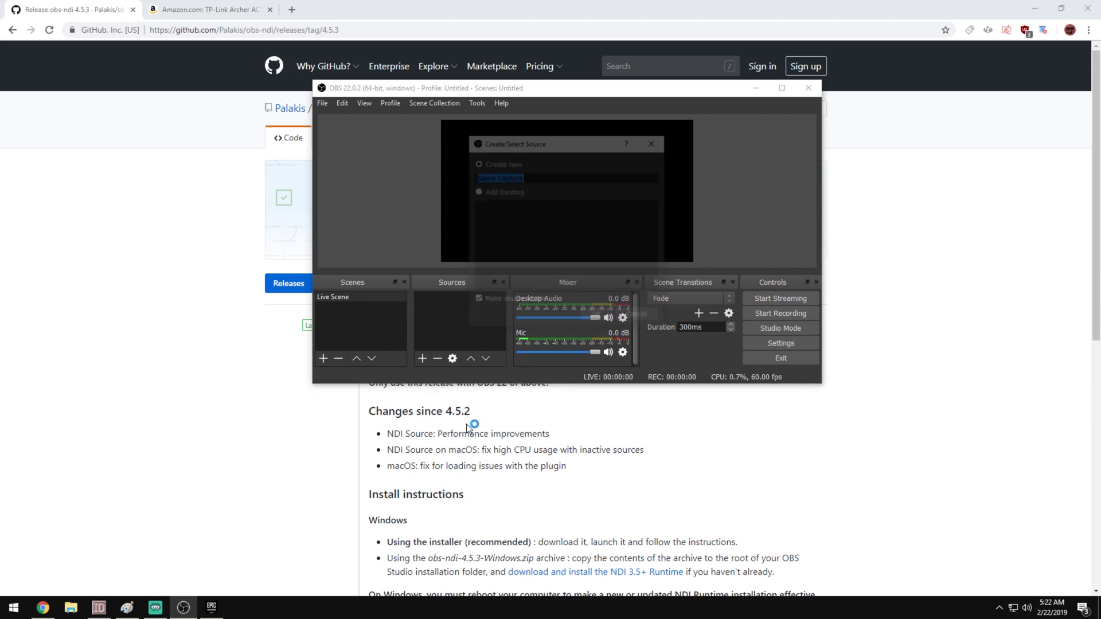
click(596, 317)
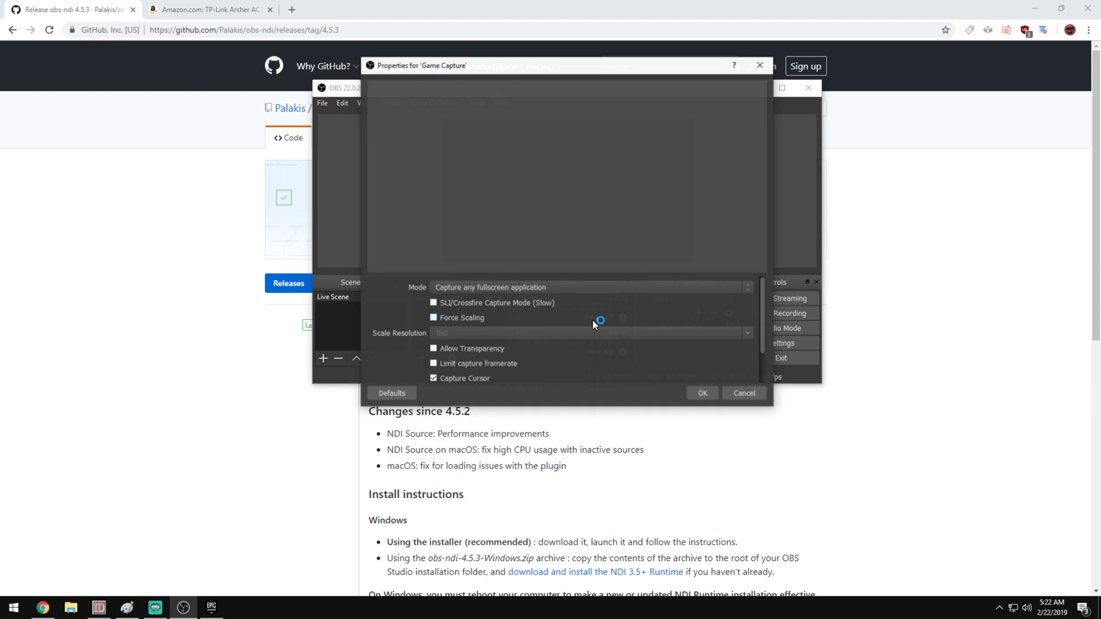
click(509, 288)
click(500, 307)
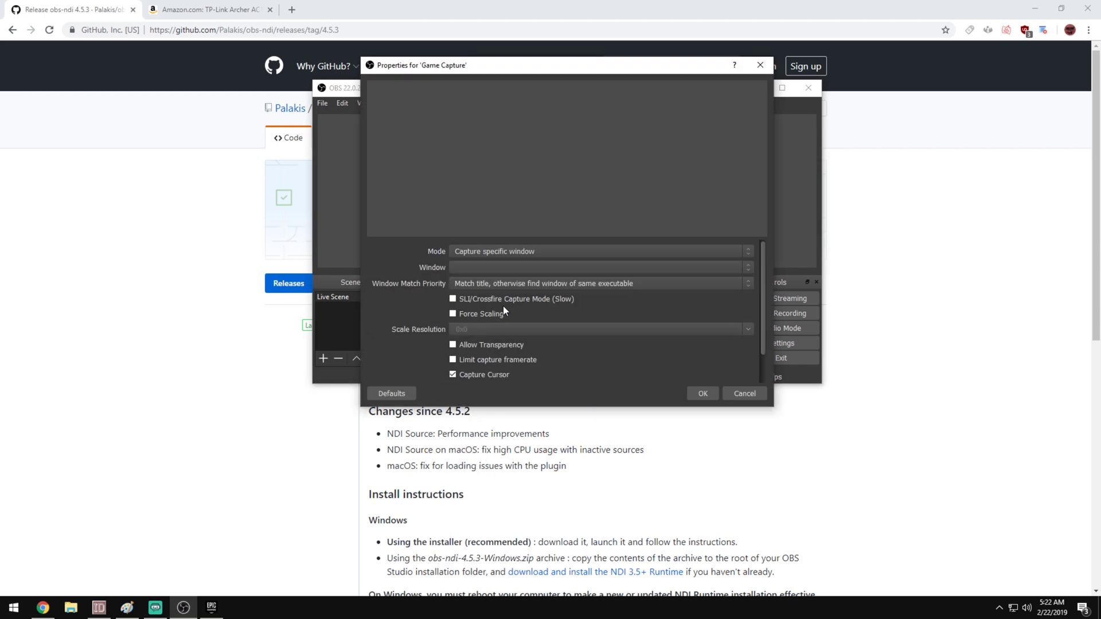
click(490, 285)
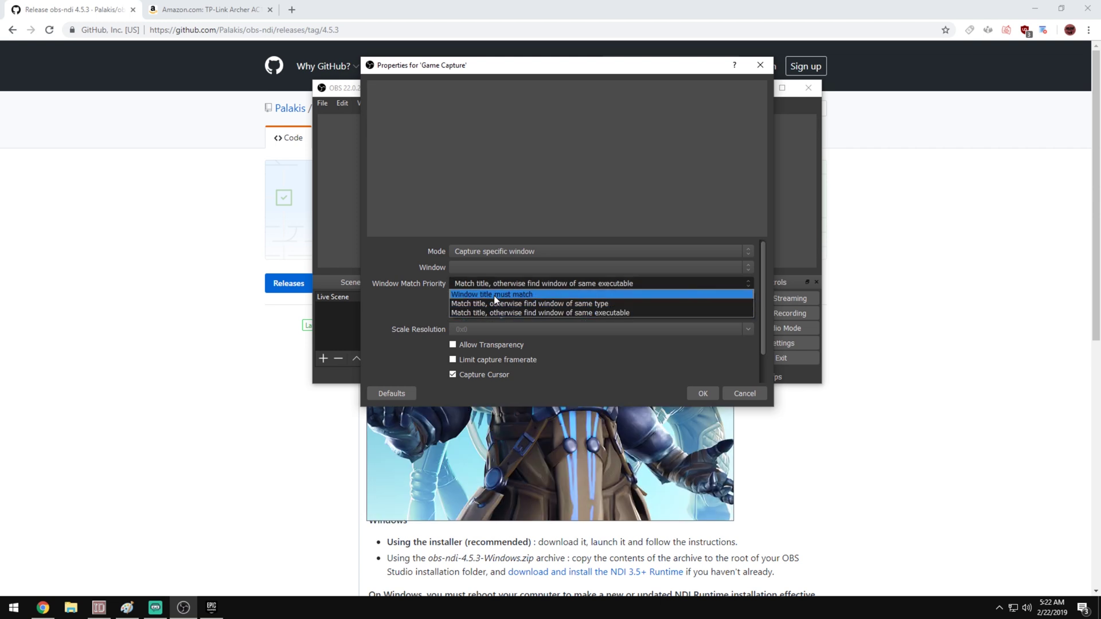
click(494, 295)
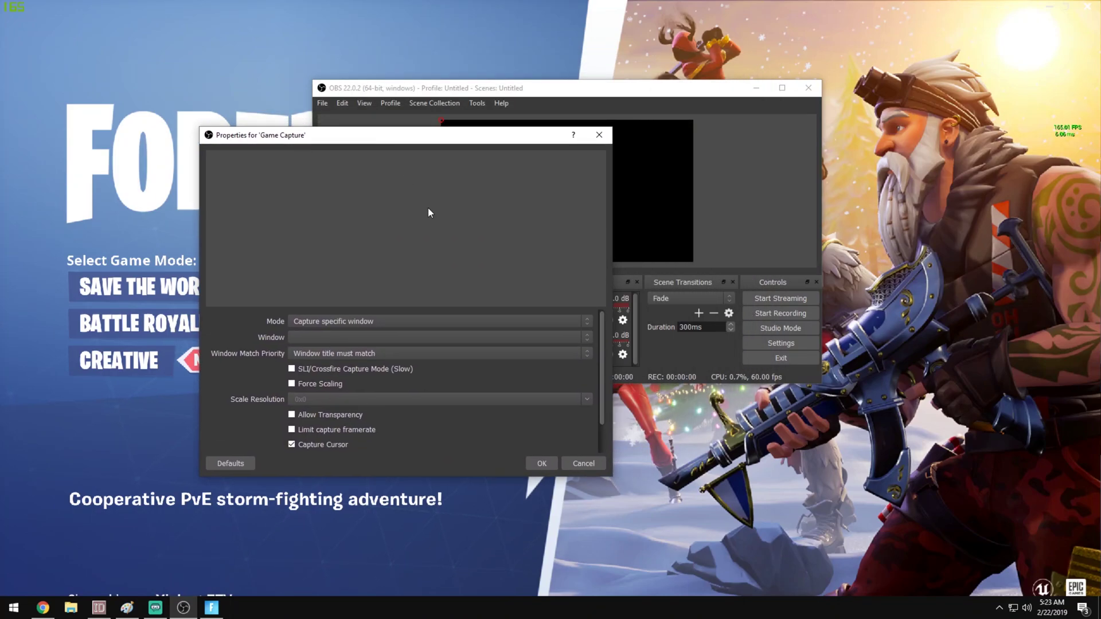
click(469, 337)
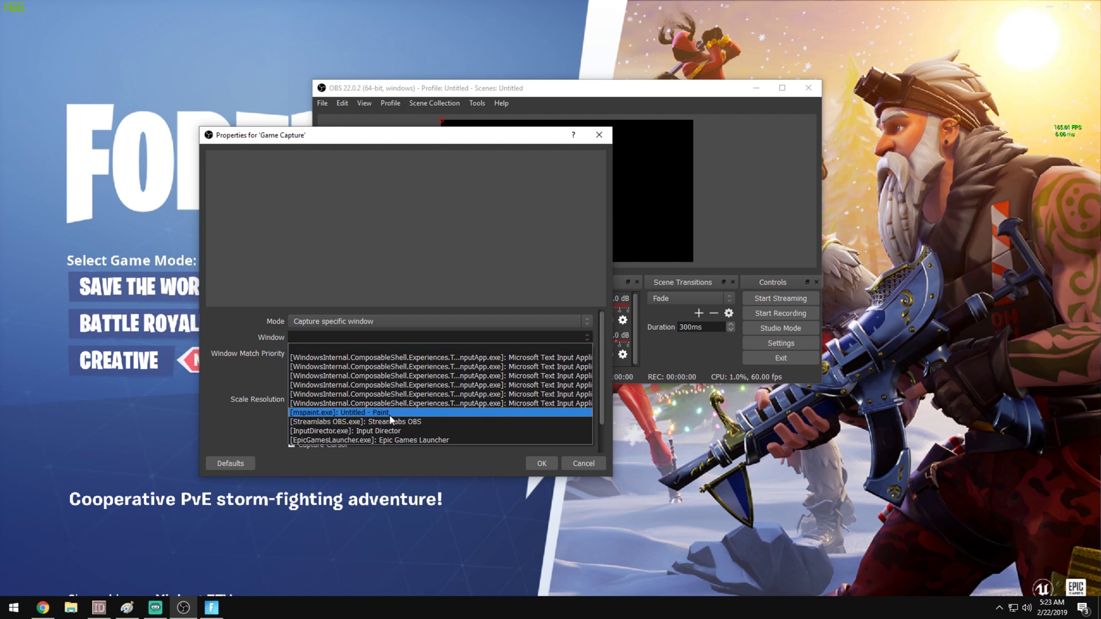
click(419, 329)
click(539, 462)
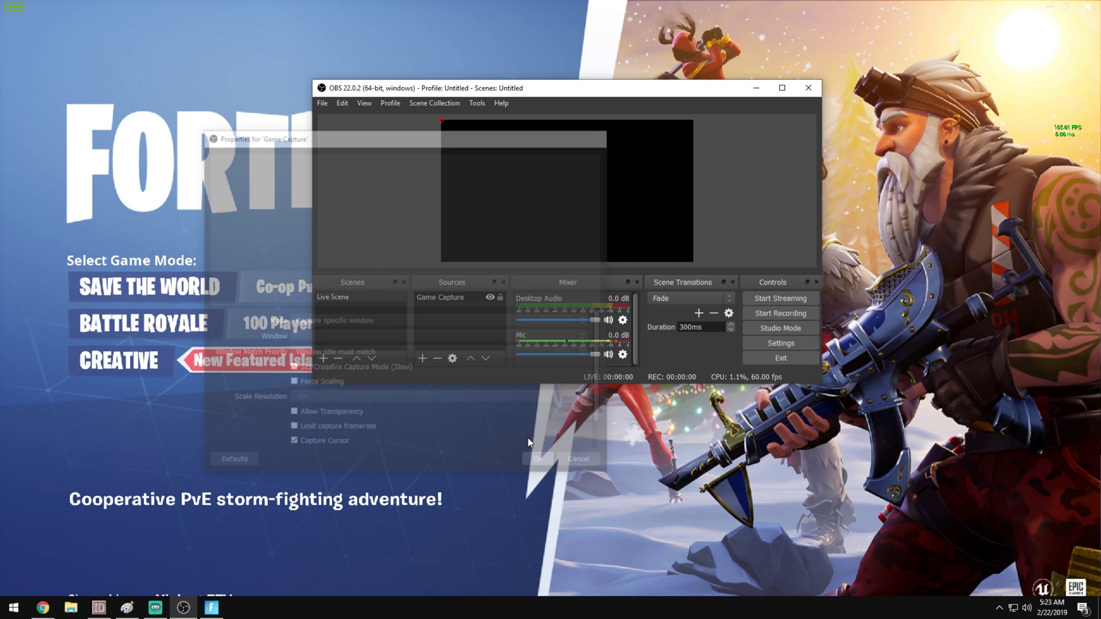
- Set the Game Capture's target window to Fortnite and confirm the properties
right_click(464, 299)
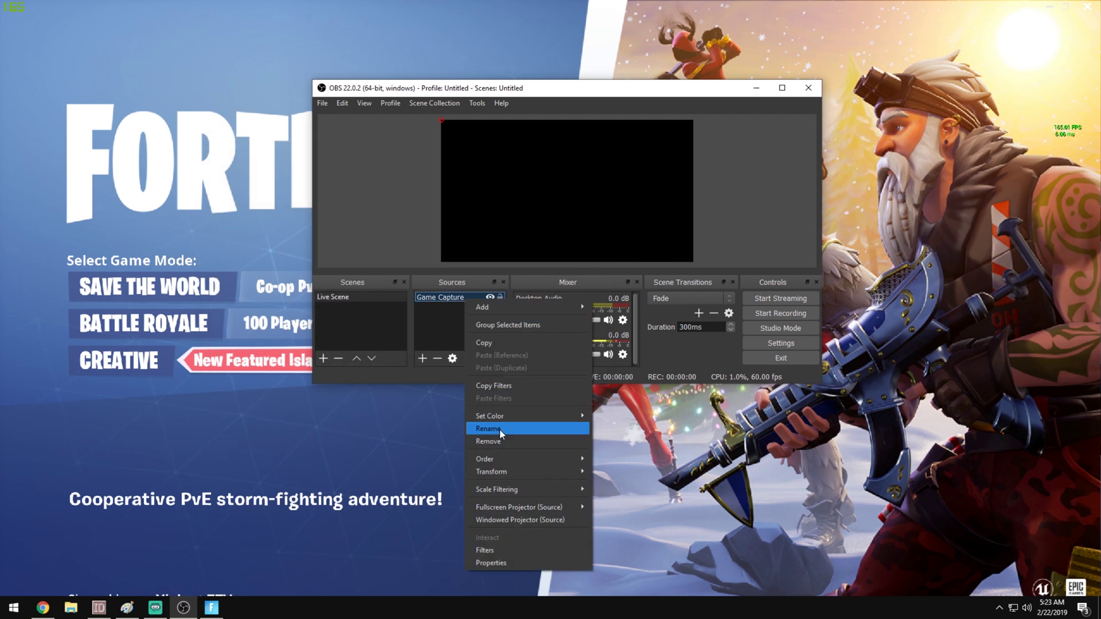
click(507, 562)
click(481, 289)
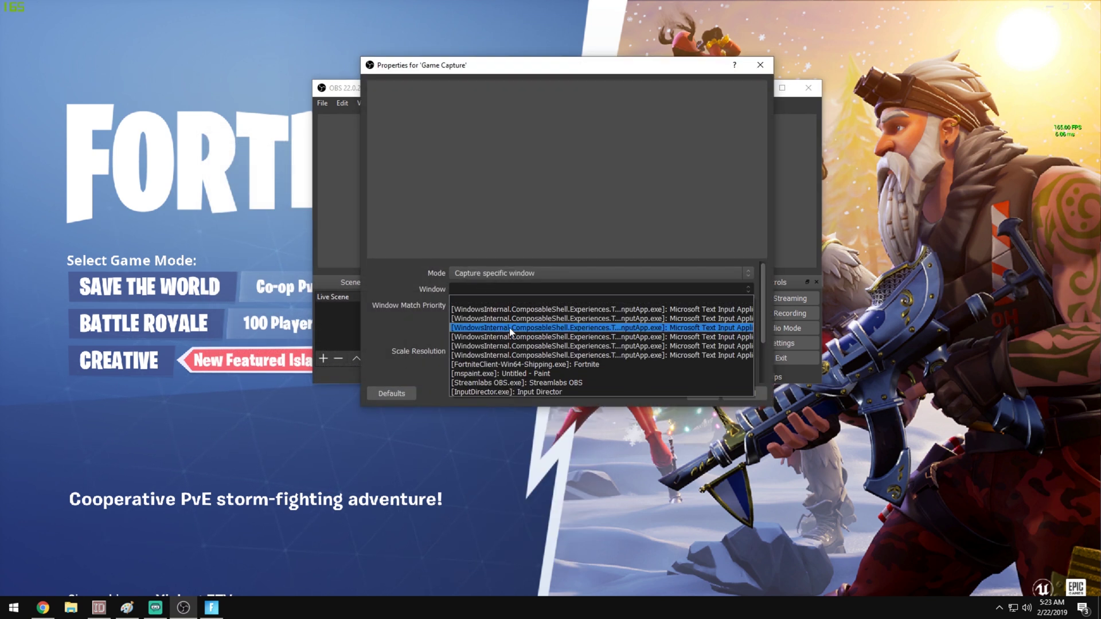
click(544, 367)
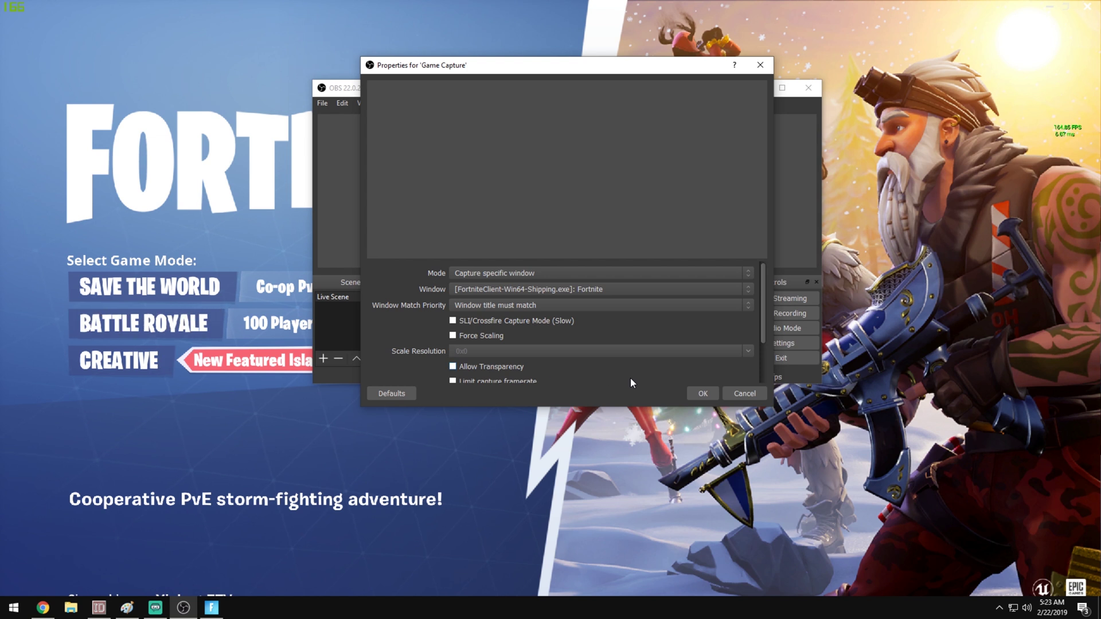
click(702, 394)
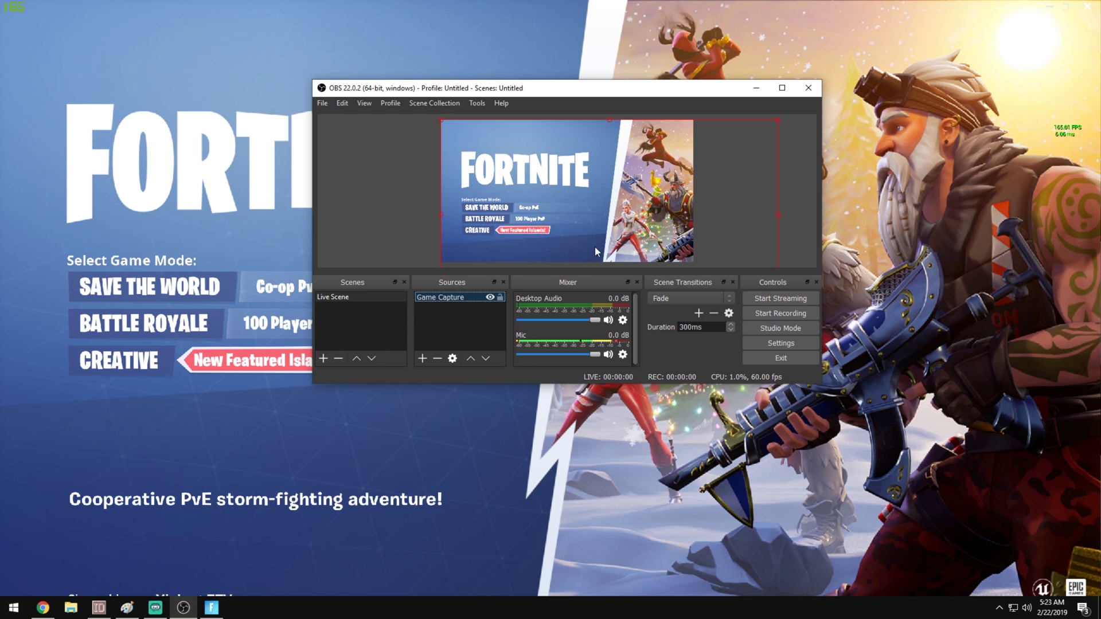
- Fit the Fortnite Game Capture to screen and move the OBS window up and left
right_click(435, 297)
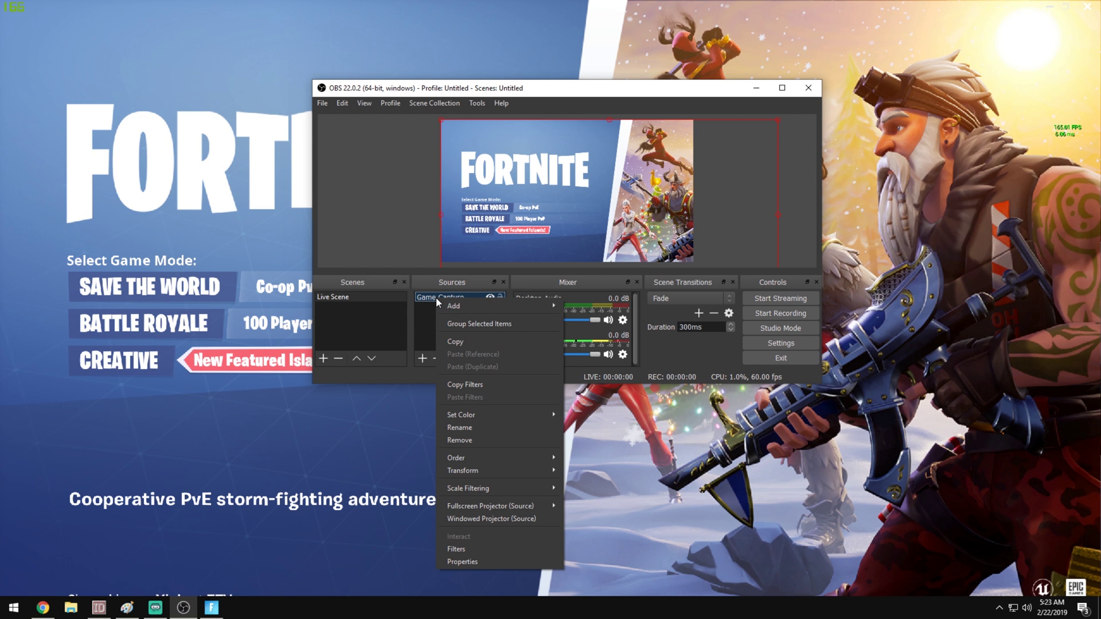
mouse_move(533, 469)
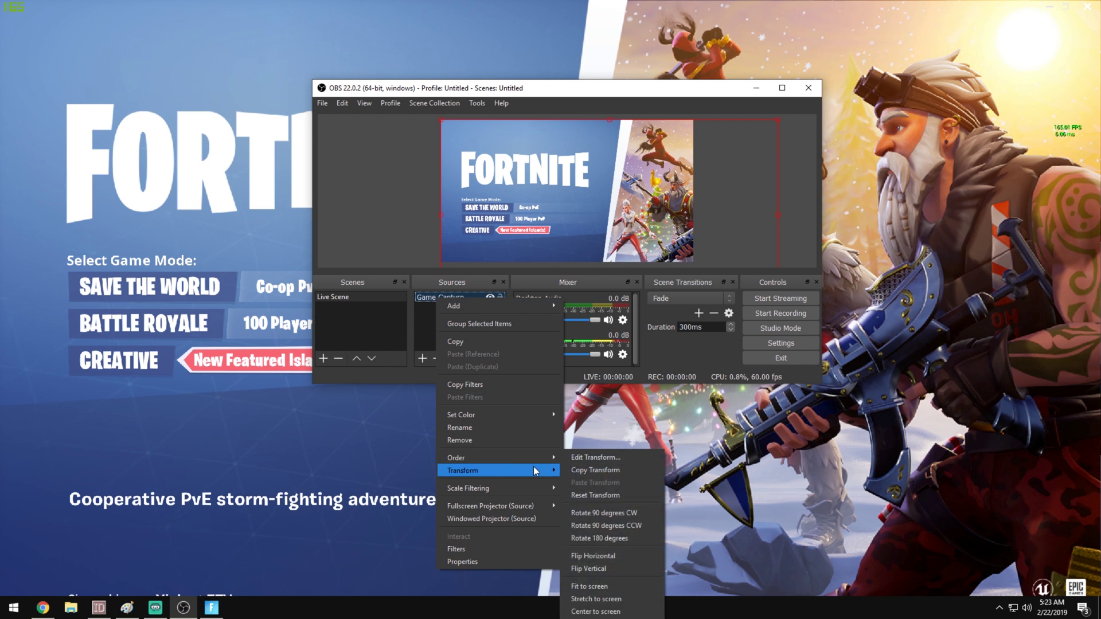
click(610, 587)
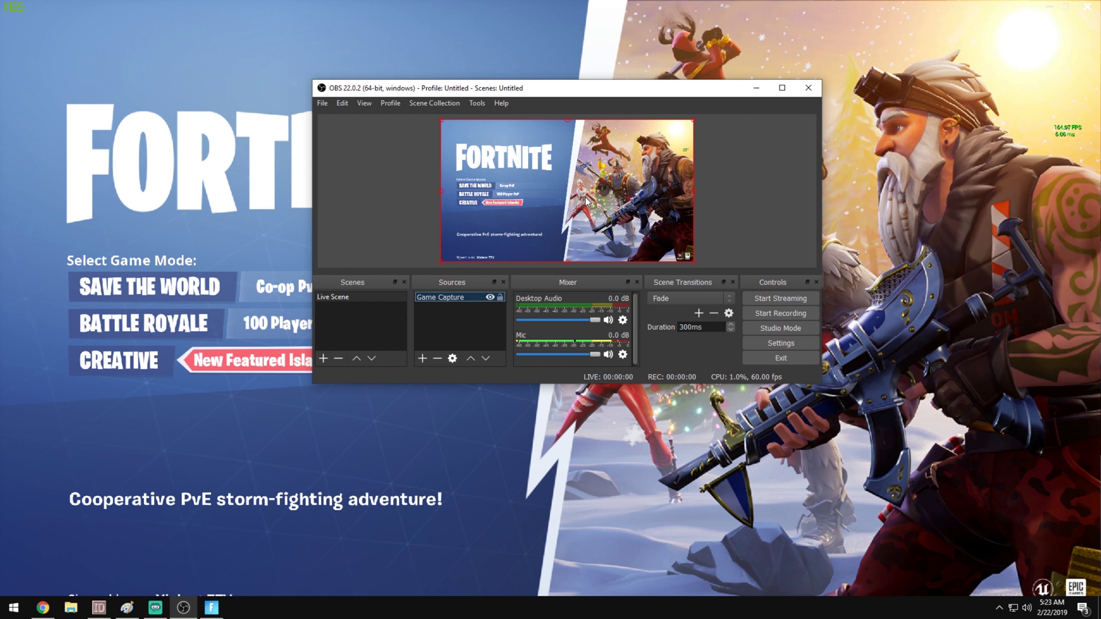
drag(541, 92, 450, 106)
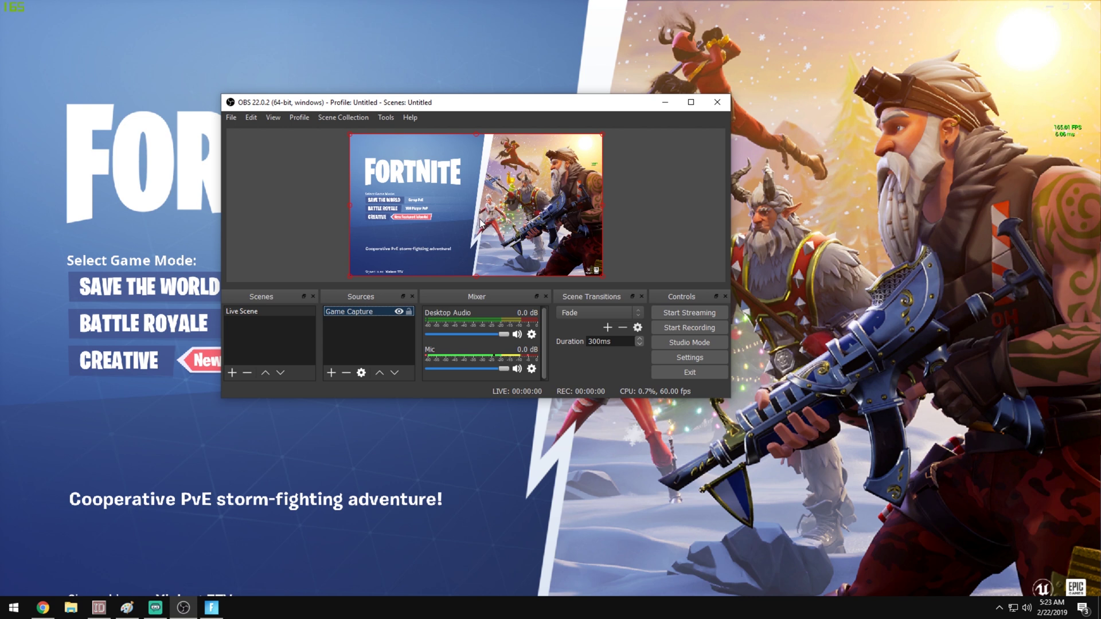
click(680, 357)
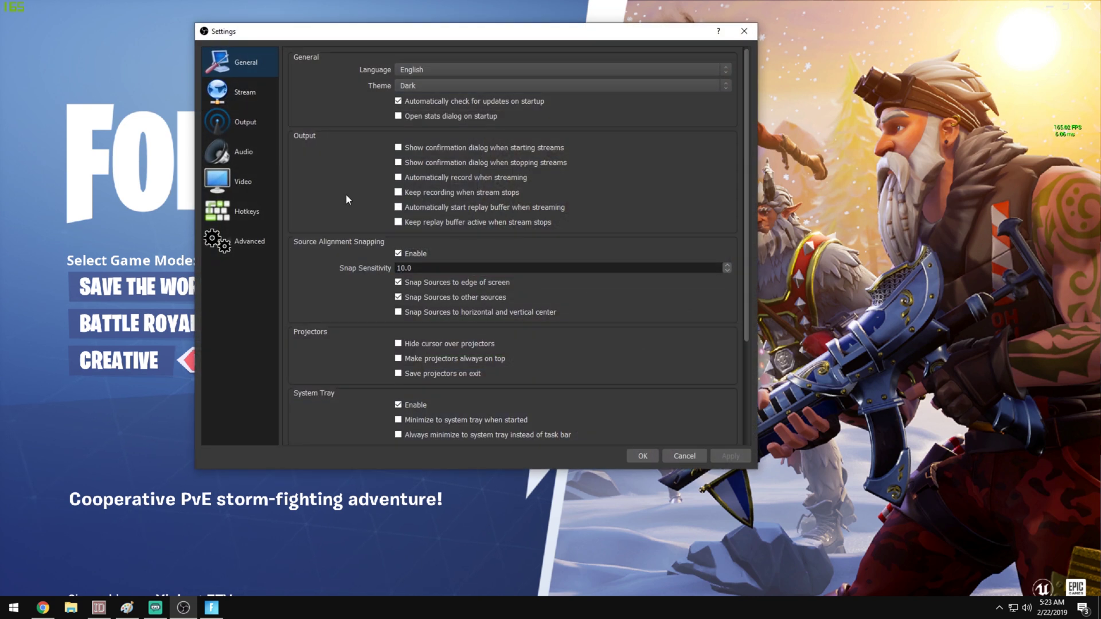
click(244, 152)
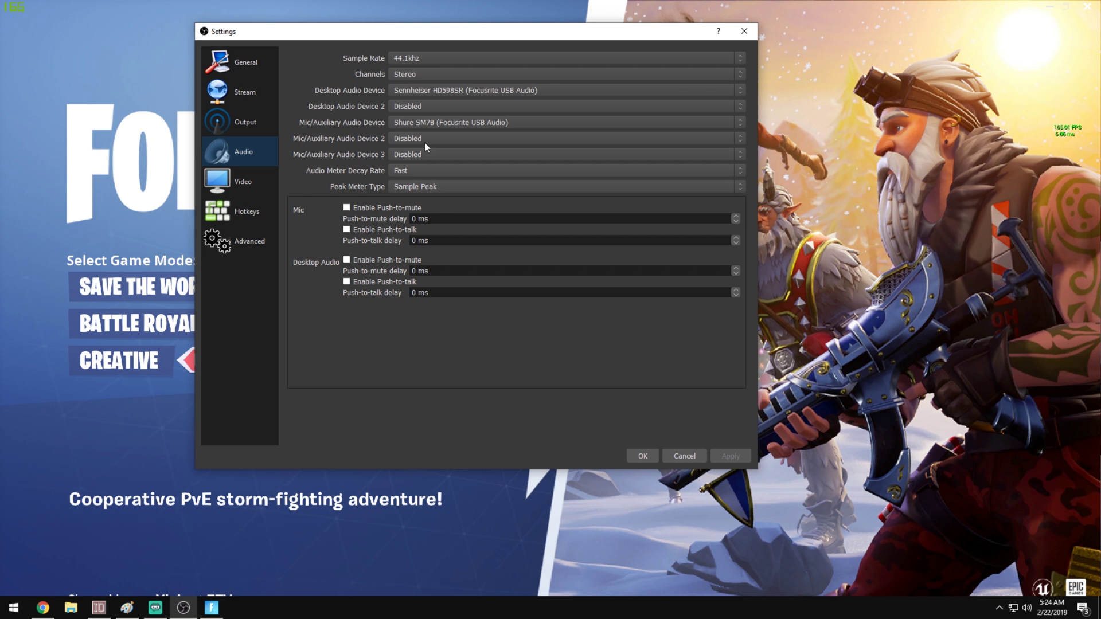
click(646, 460)
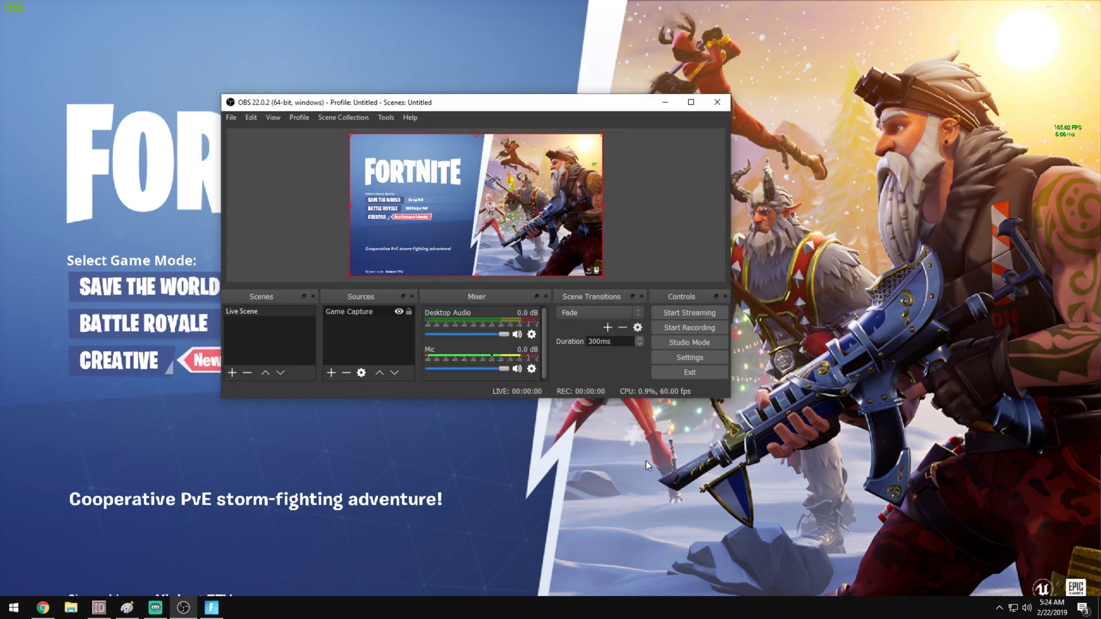
- Inspect Desktop Audio's Dedicated NDI output filter named 'Game Volume', then close its filters
click(531, 334)
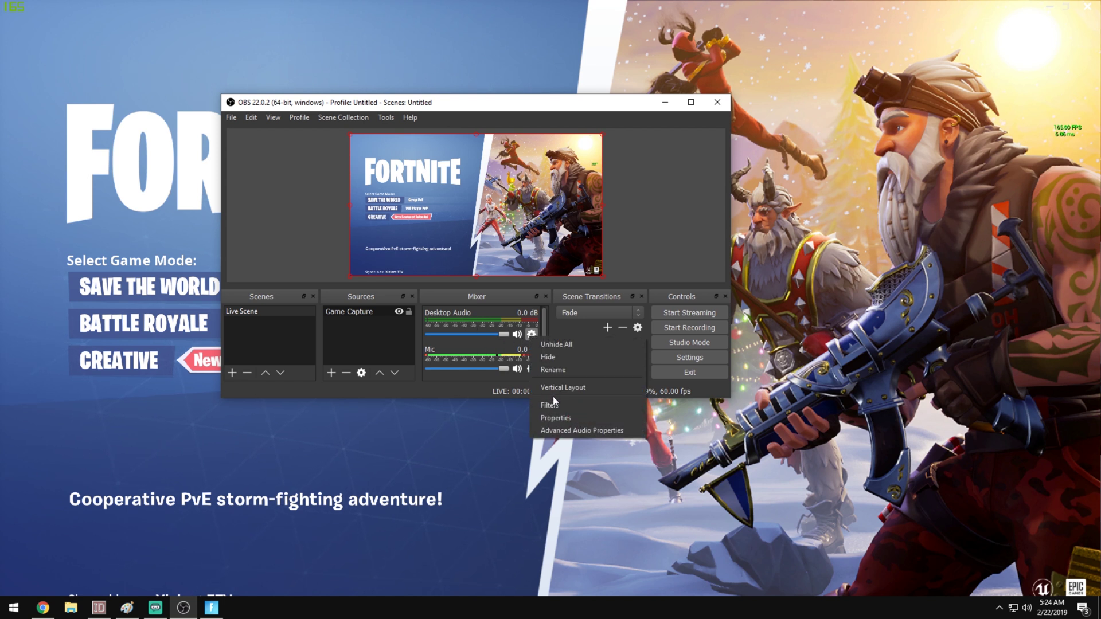
click(567, 406)
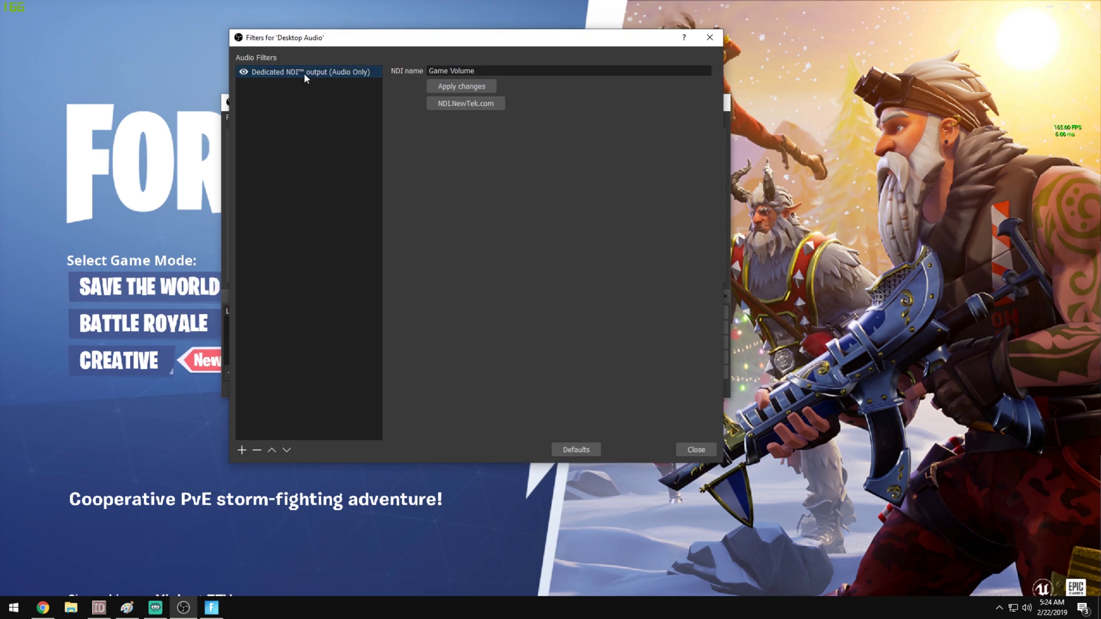
click(245, 450)
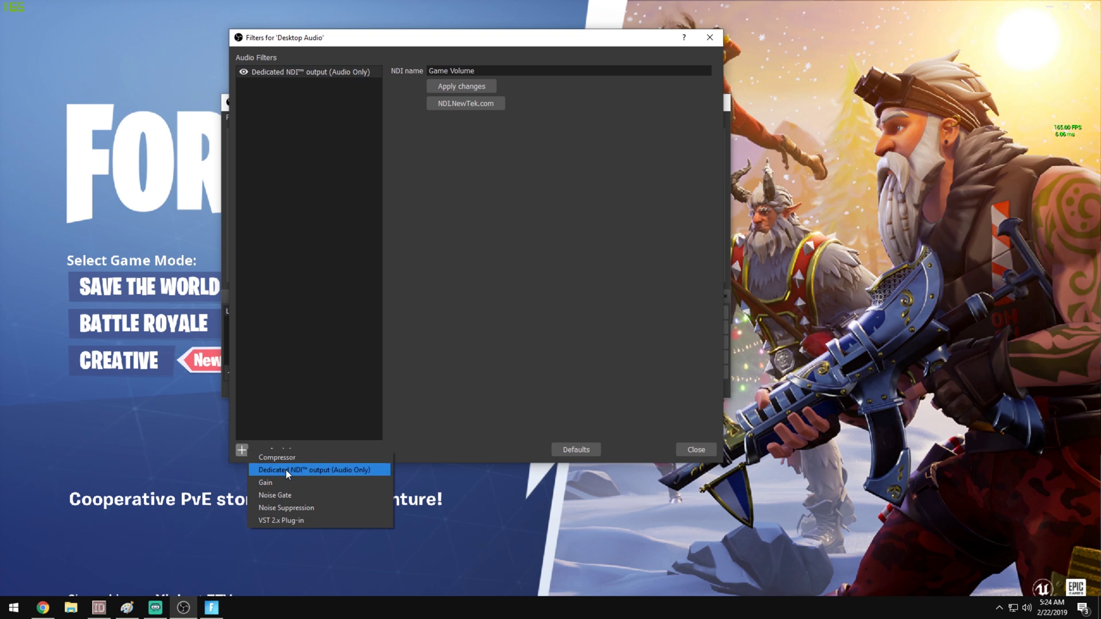
click(465, 163)
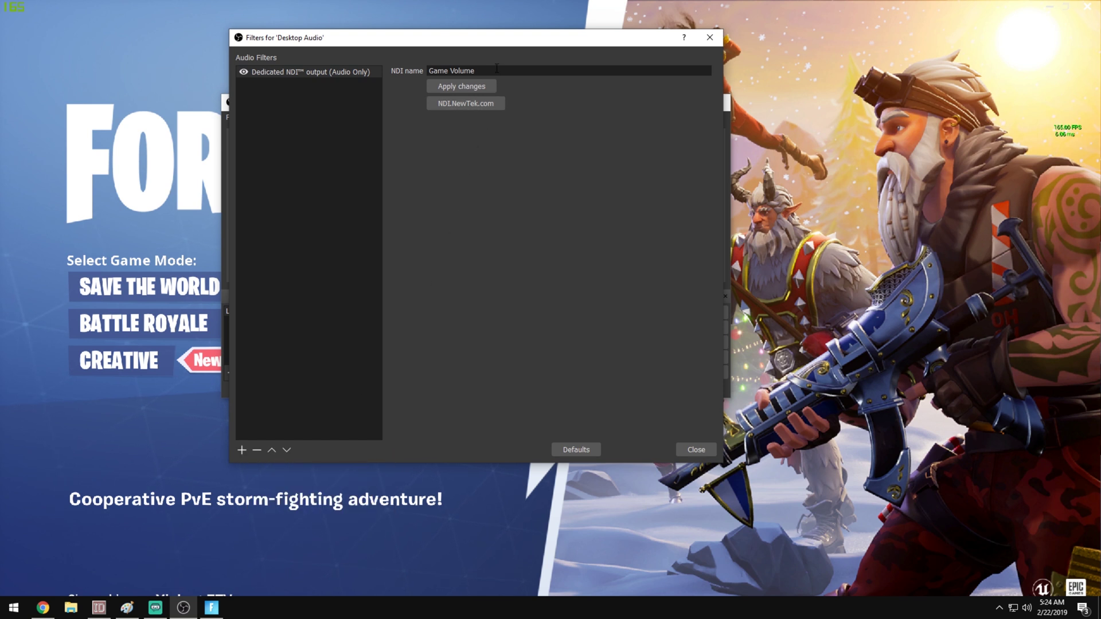
drag(496, 69, 409, 67)
click(704, 449)
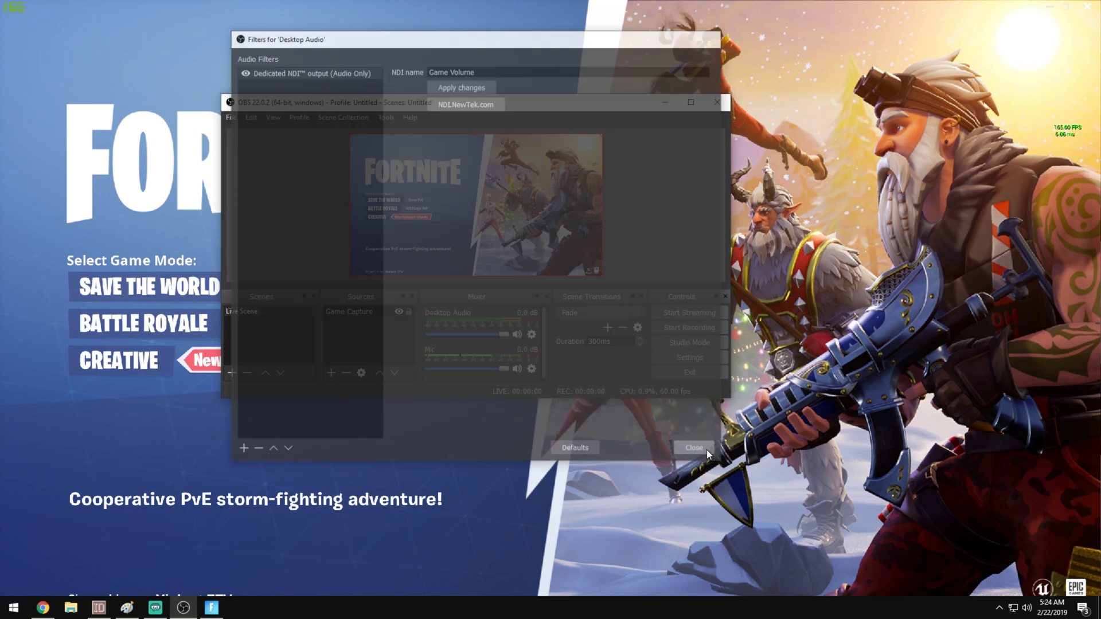
- Review the Mic's 'Mic Volume' NDI output, Noise Gate, Compressor and Gain filters, then close them
click(531, 369)
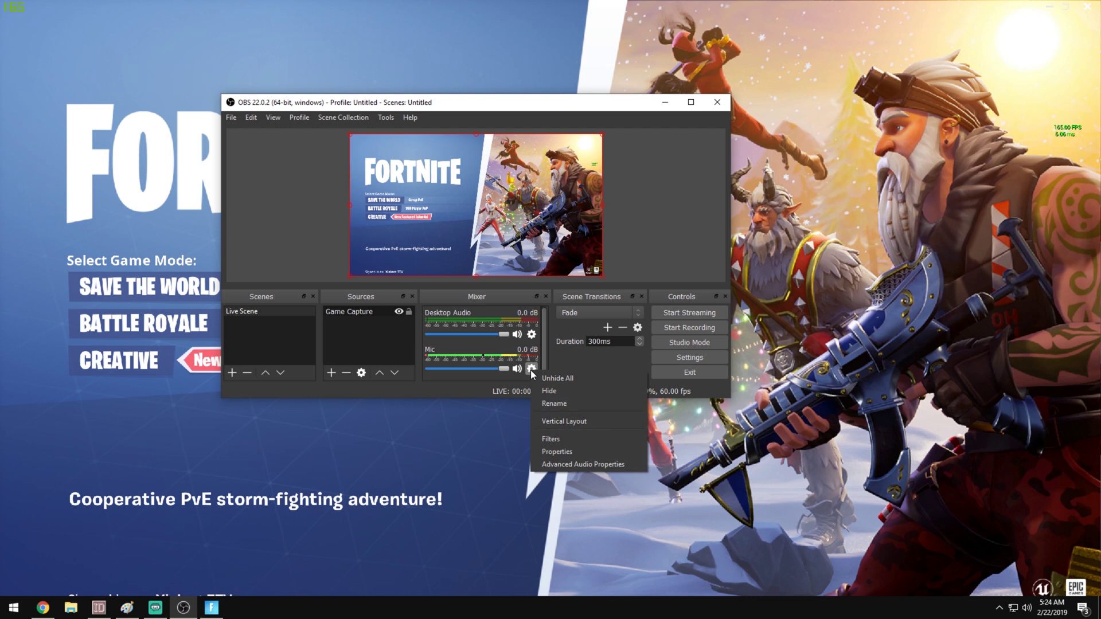
click(563, 438)
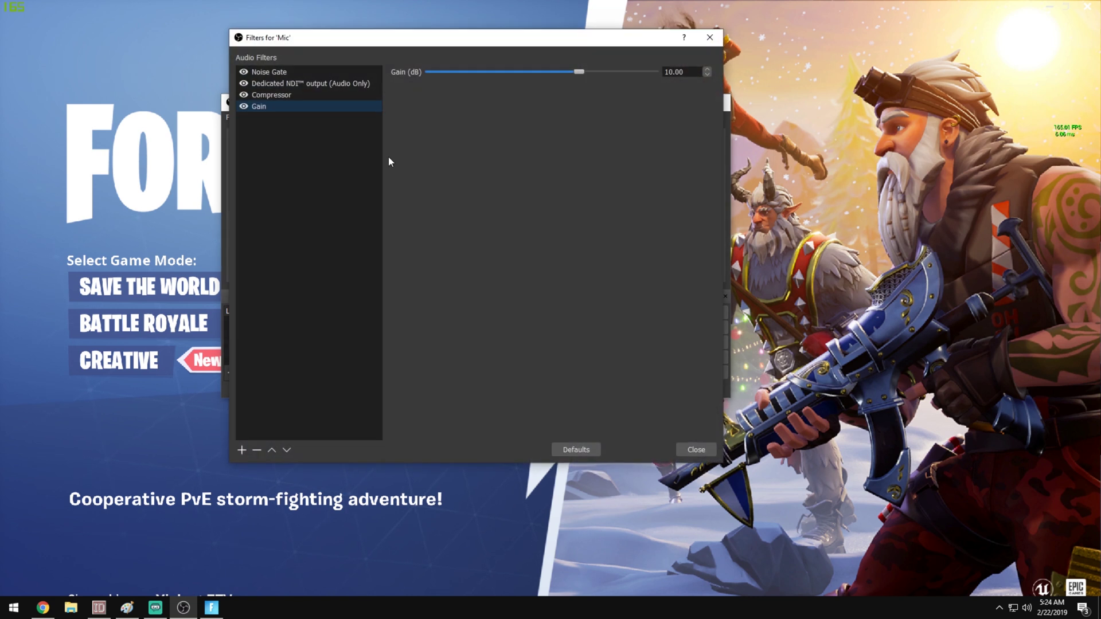
click(296, 86)
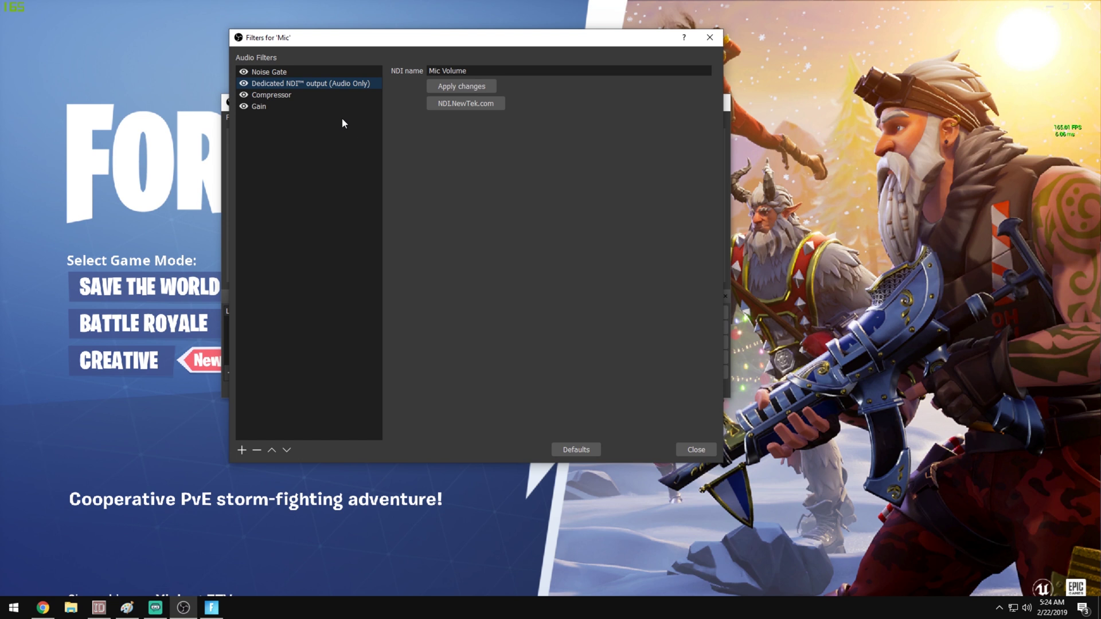
click(260, 72)
click(278, 95)
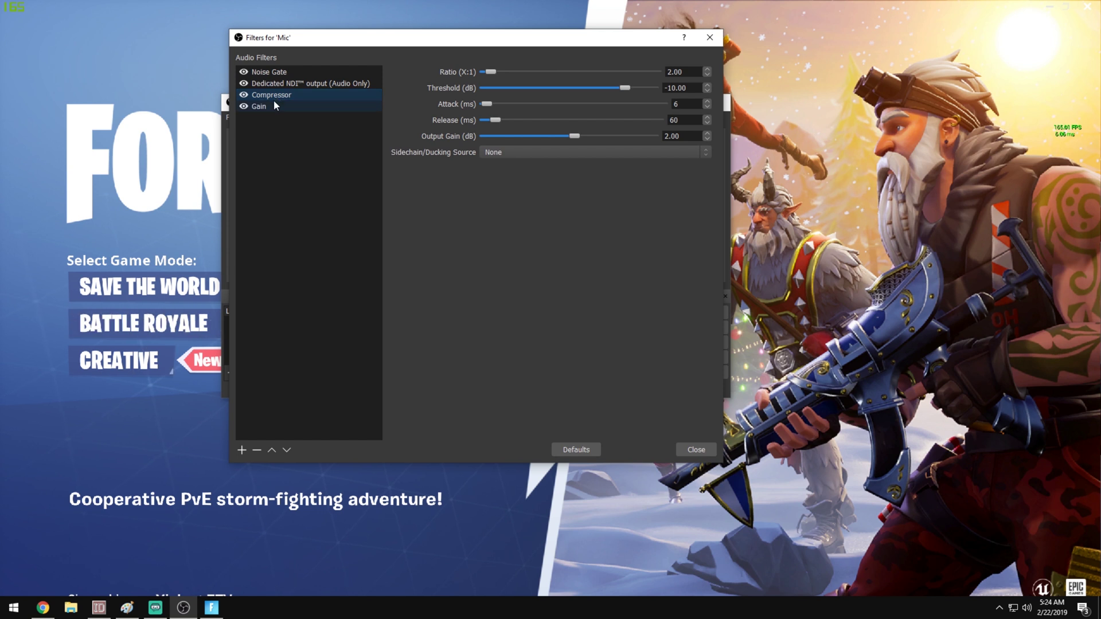
click(276, 103)
click(274, 73)
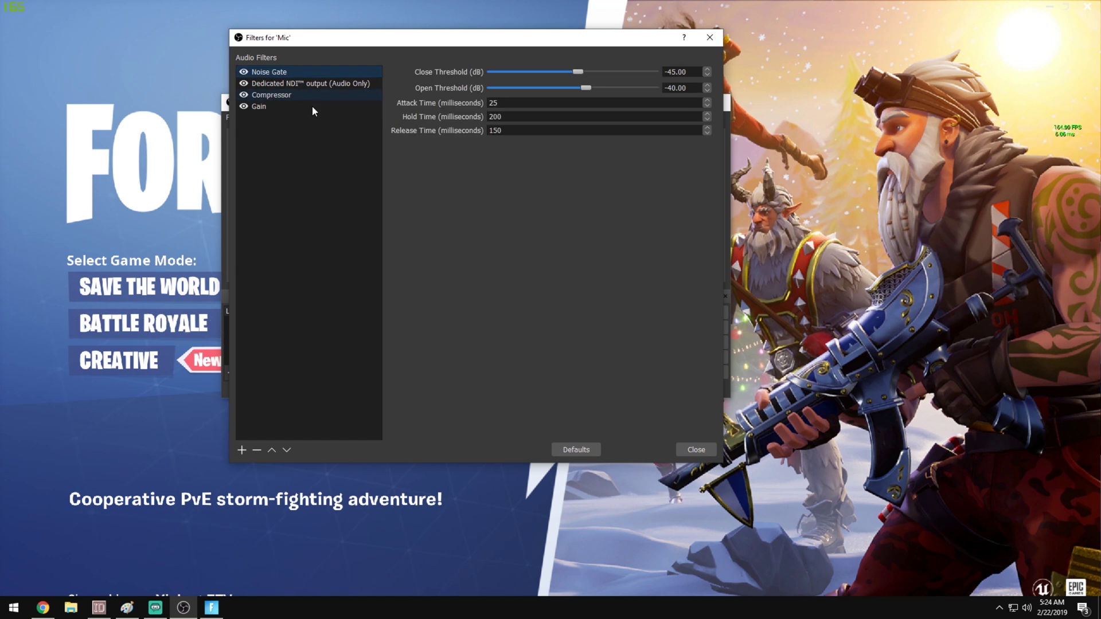
click(707, 449)
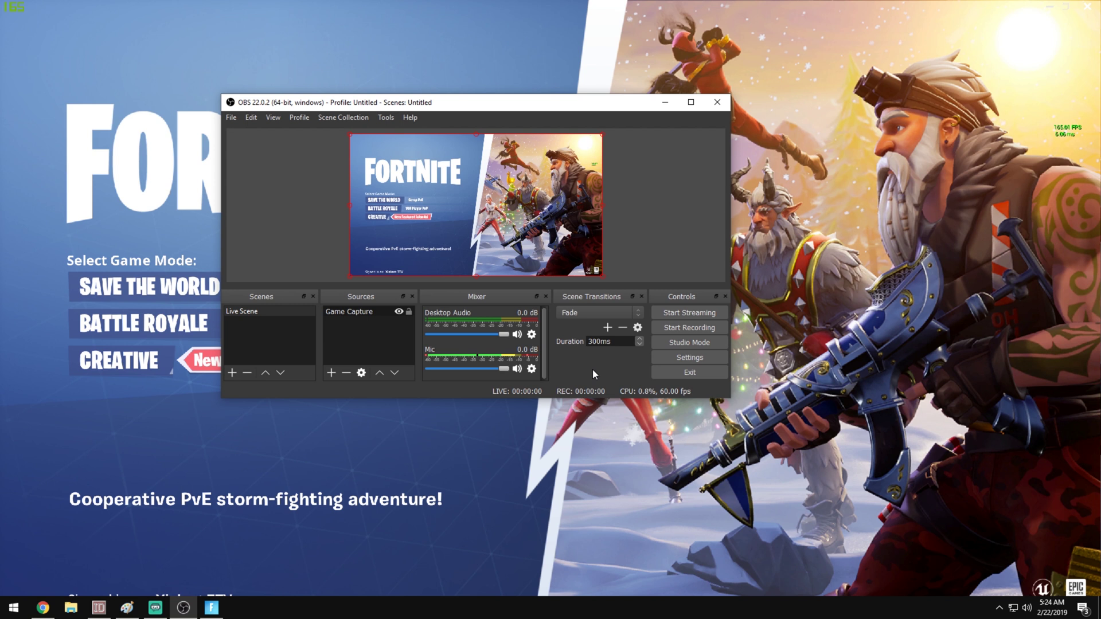
- Tick Main Output in OBS Studio's NDI Output settings to broadcast the program feed
click(674, 231)
click(386, 118)
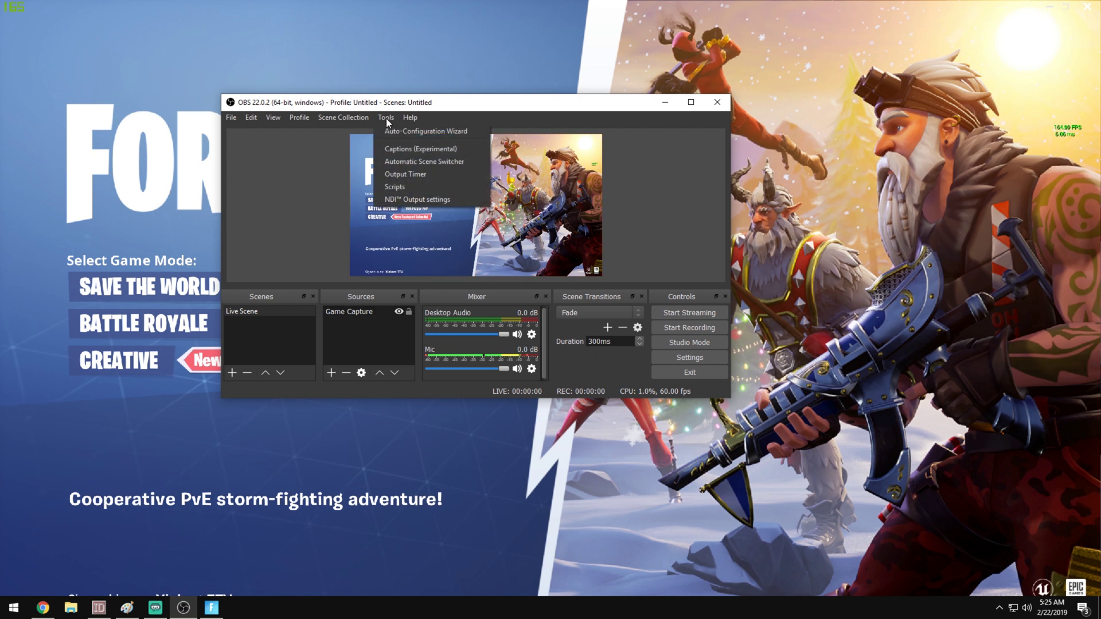
click(410, 199)
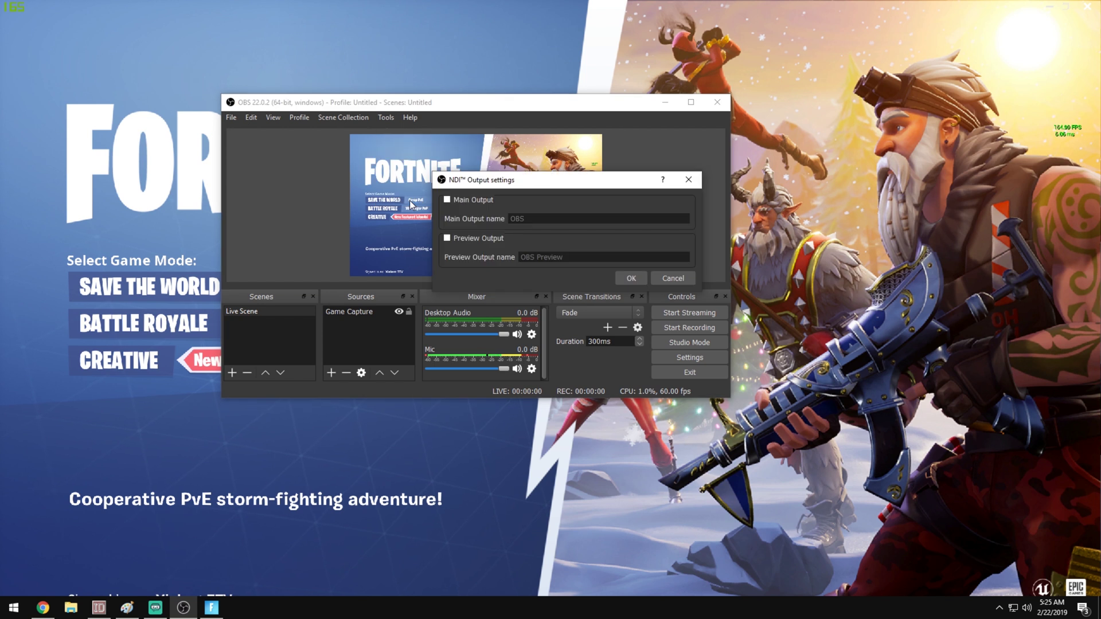
click(447, 200)
click(634, 275)
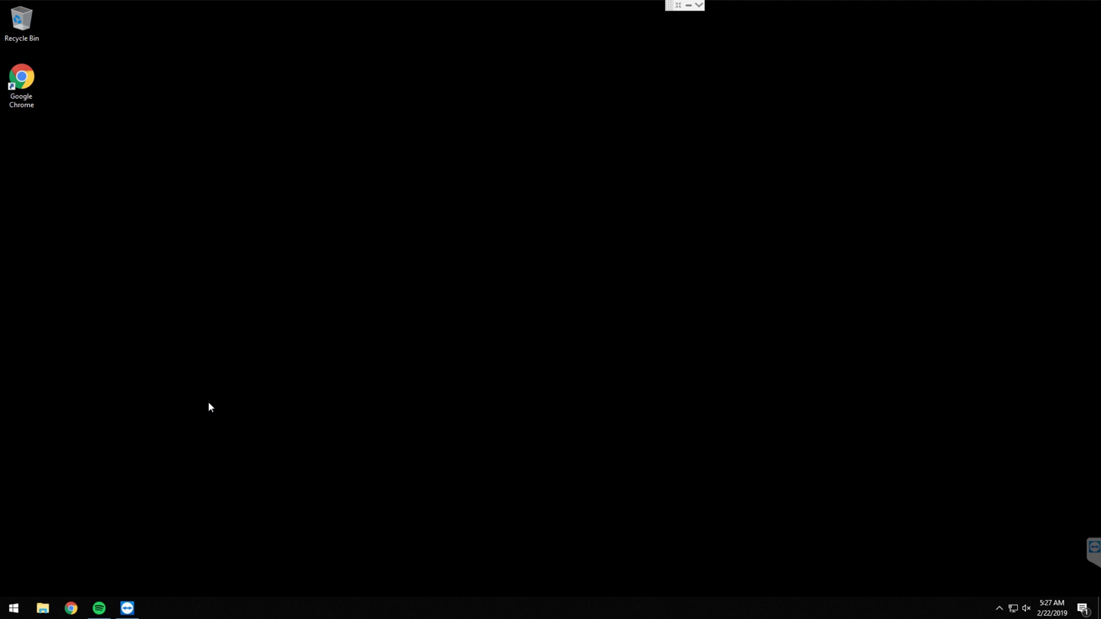
- Launch Streamlabs OBS from the Start menu search 'stre'
click(14, 608)
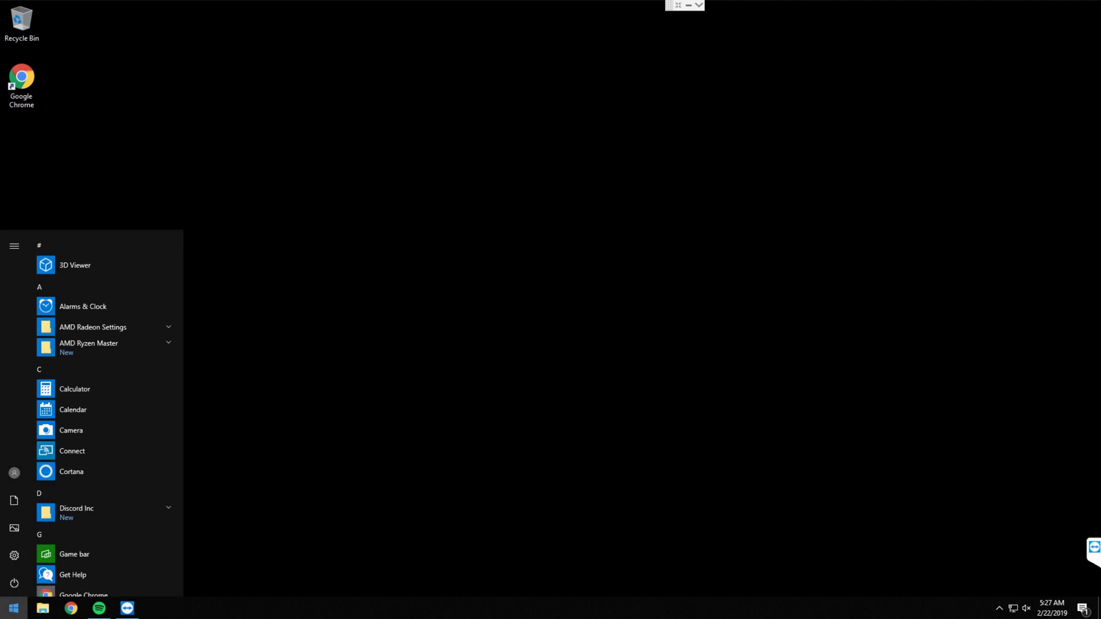
text(strea)
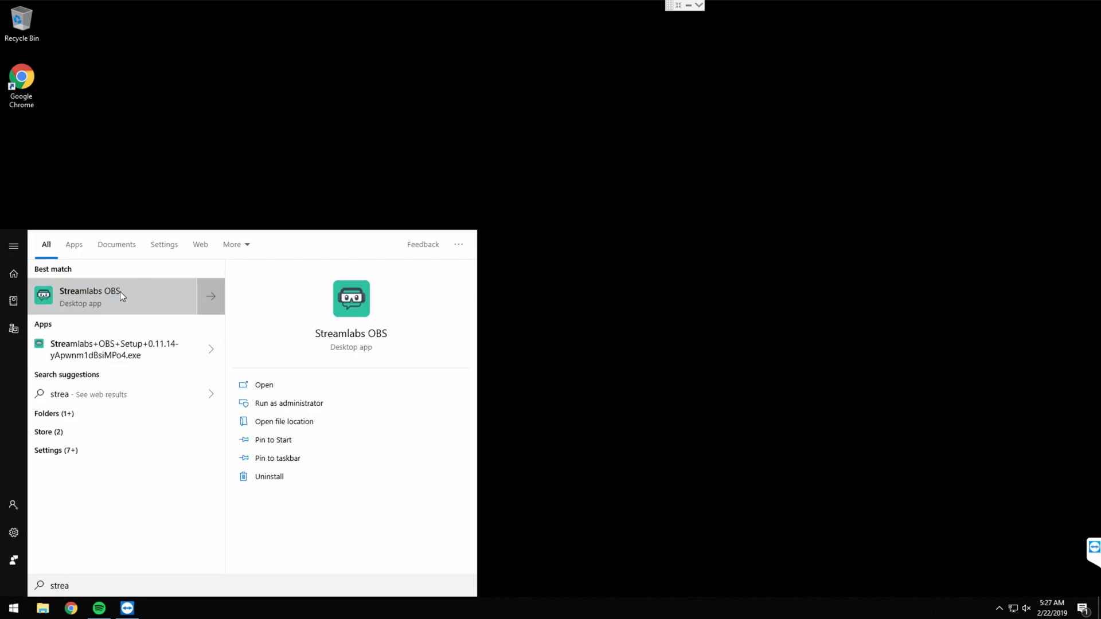
click(120, 292)
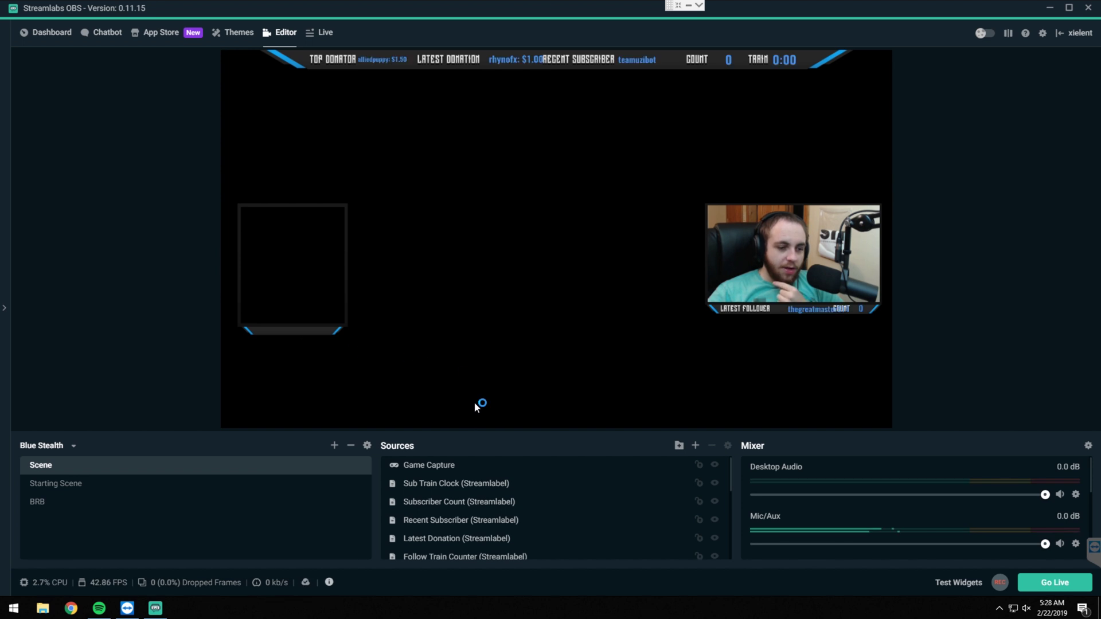
- Create a new scene collection and rename it from 'Scenes (2)' to 'Test'
scroll(477, 471, down, 5)
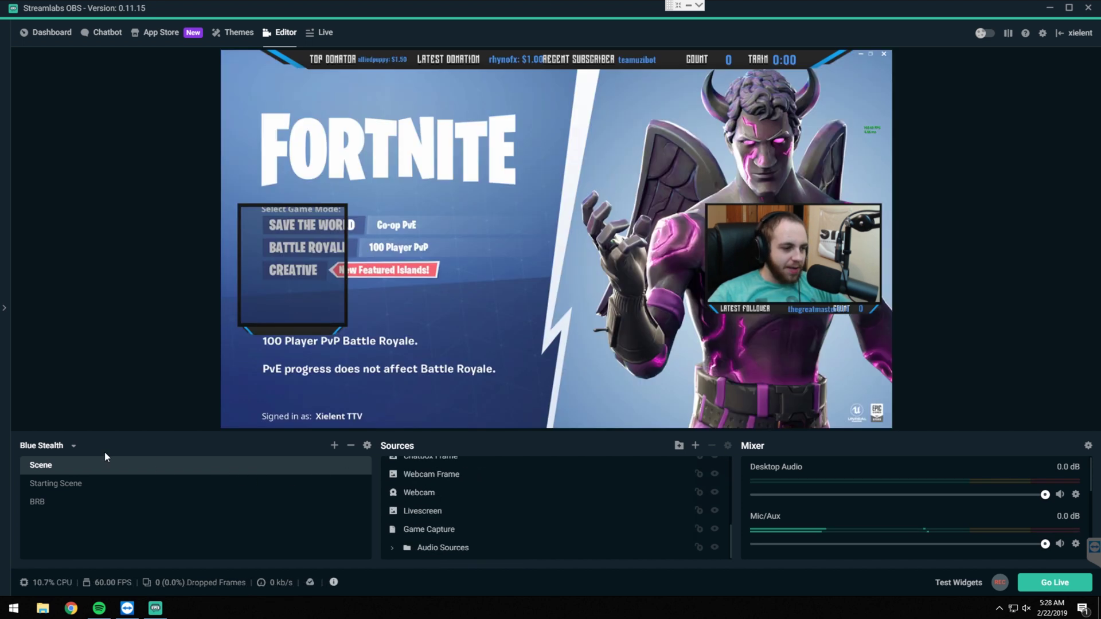
click(73, 446)
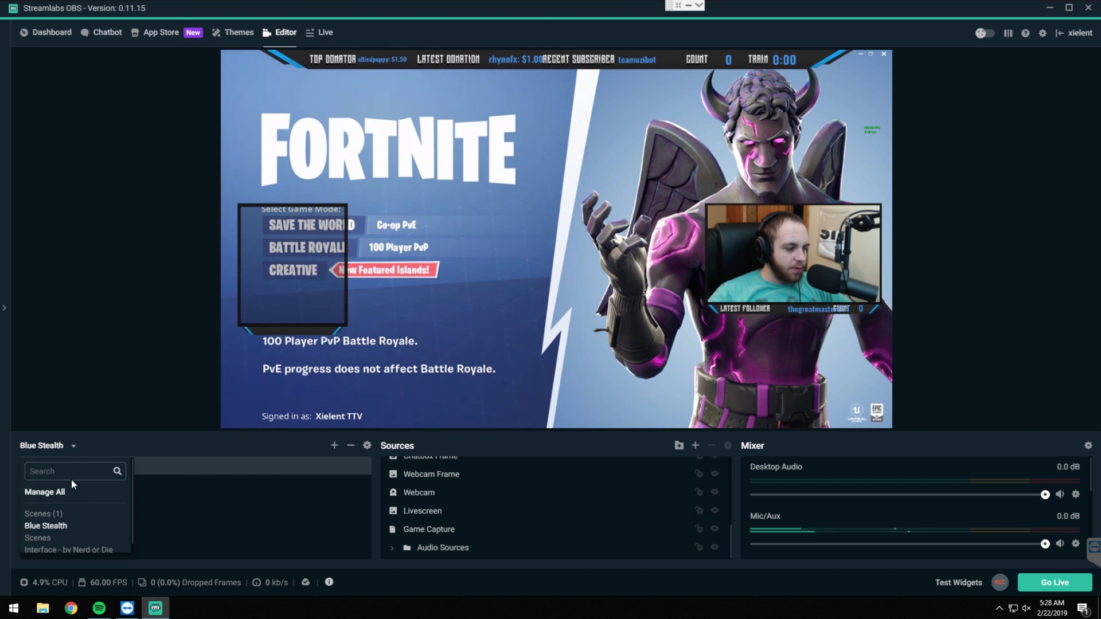
click(46, 492)
click(688, 105)
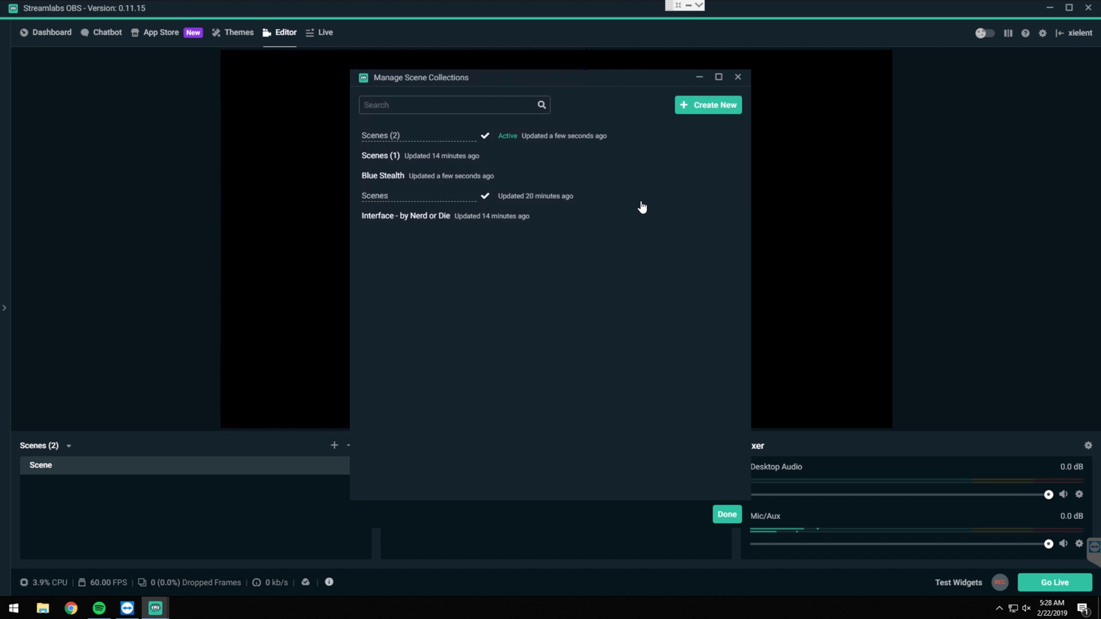
click(450, 136)
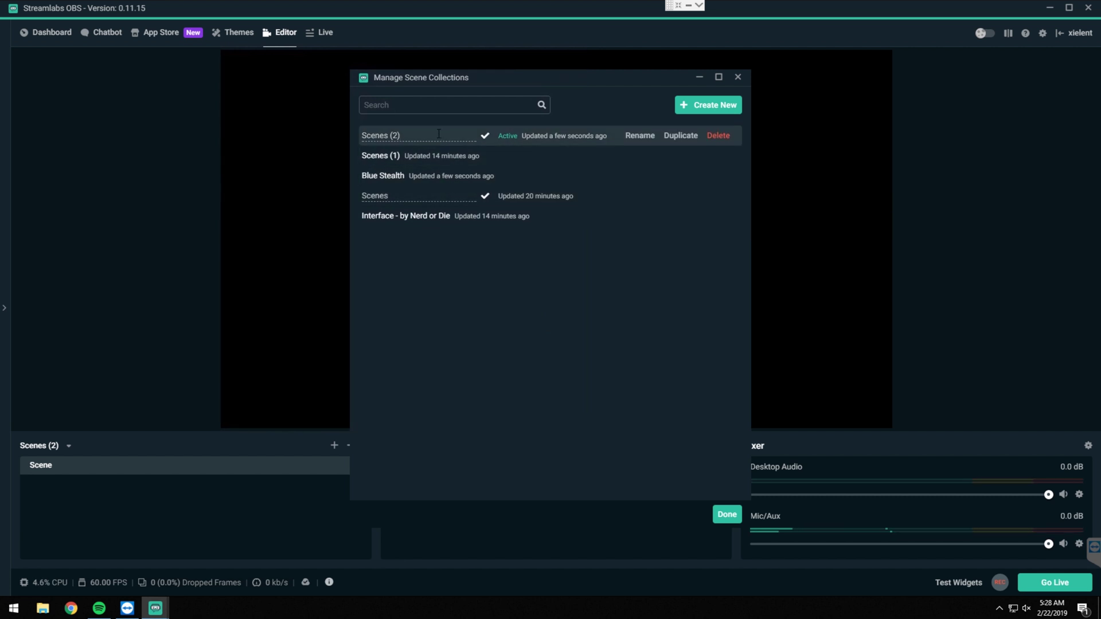
drag(442, 136, 324, 134)
text(Test)
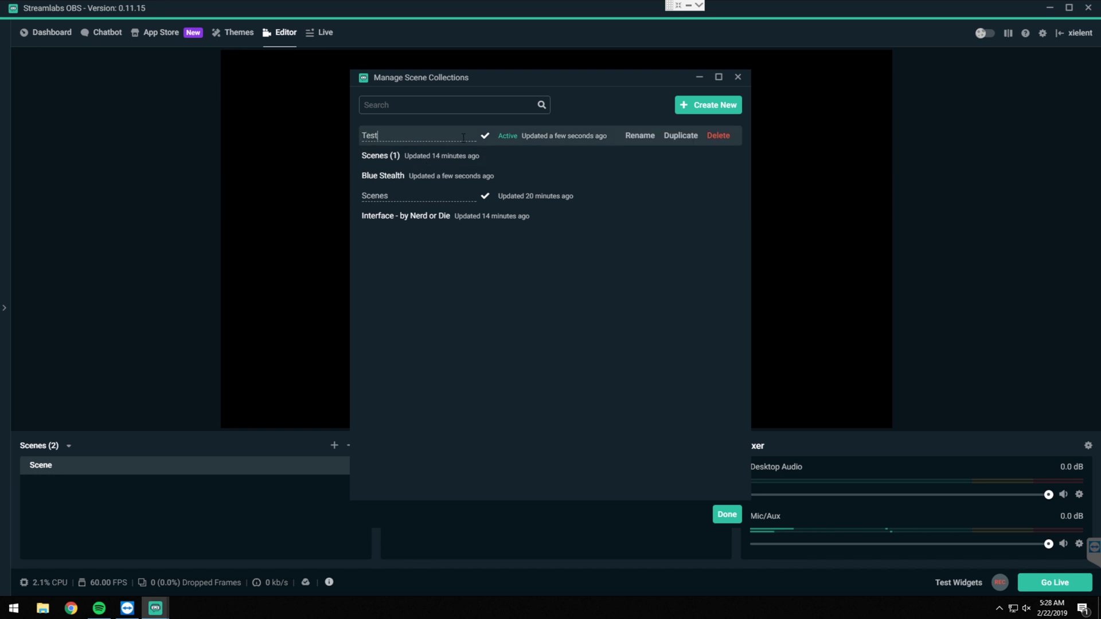
key(Return)
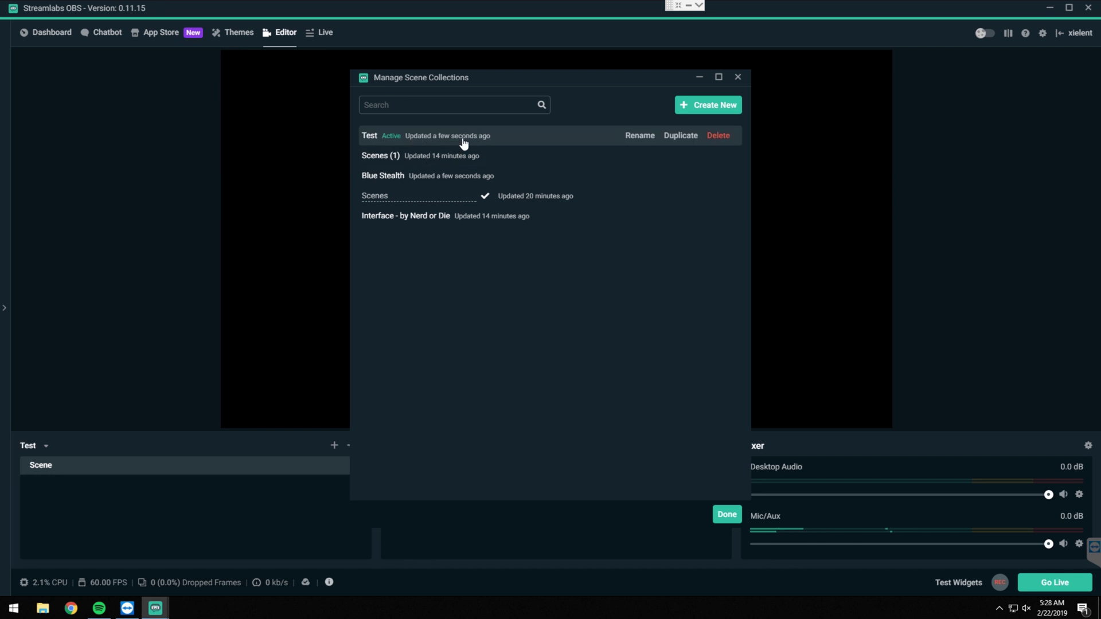
click(726, 514)
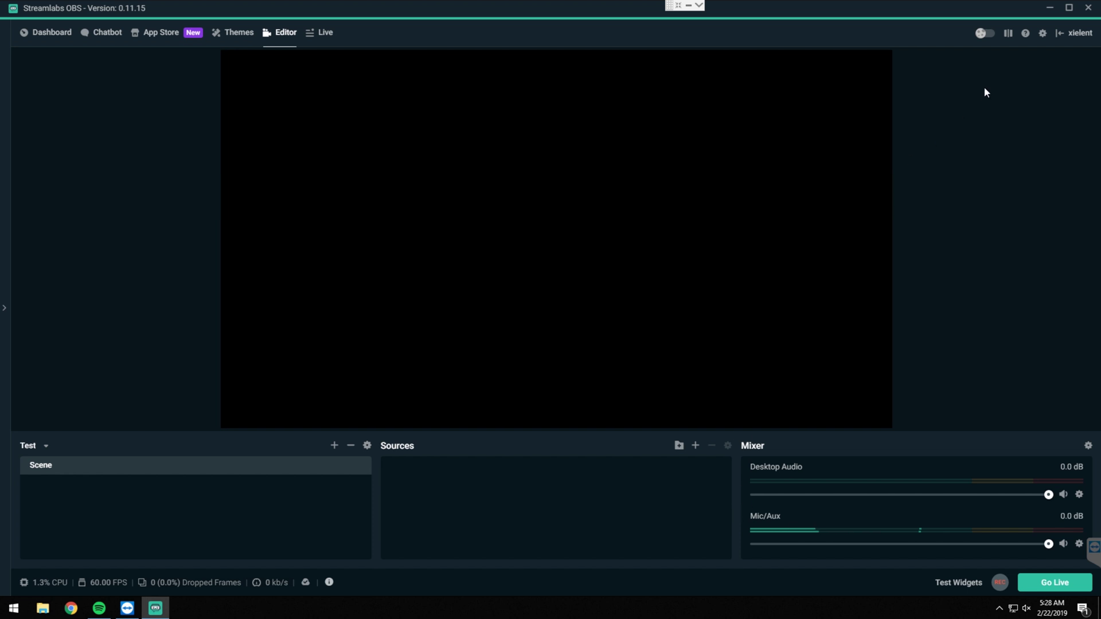
- Set Base and Output Resolution to 1280x720 with the Lanczos downscale filter
click(1043, 33)
click(355, 173)
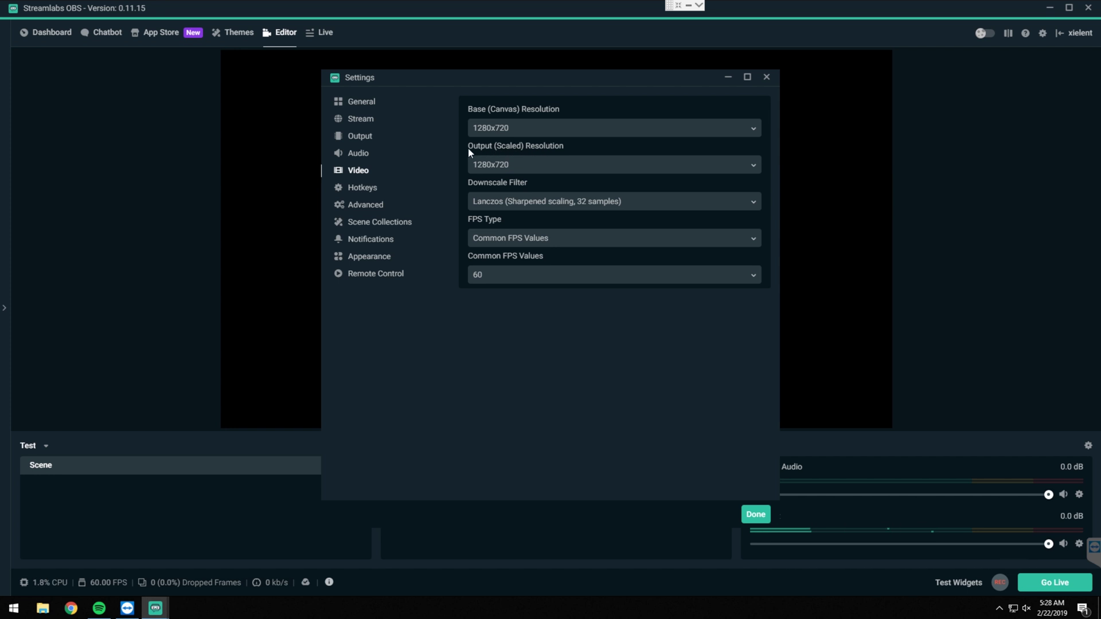
click(518, 131)
click(506, 167)
click(504, 165)
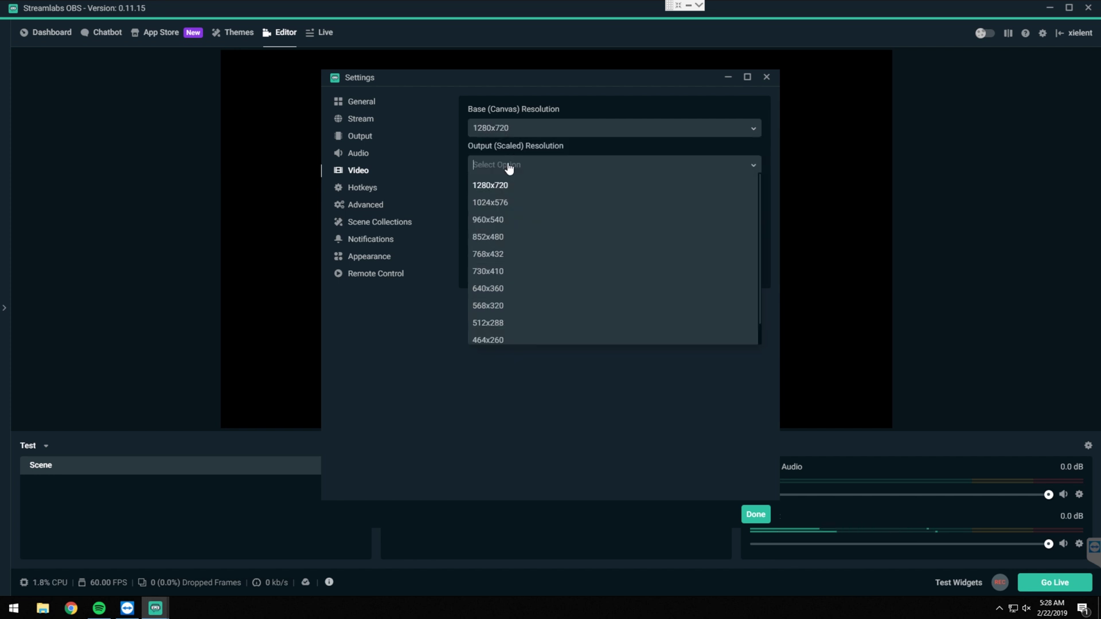
click(503, 187)
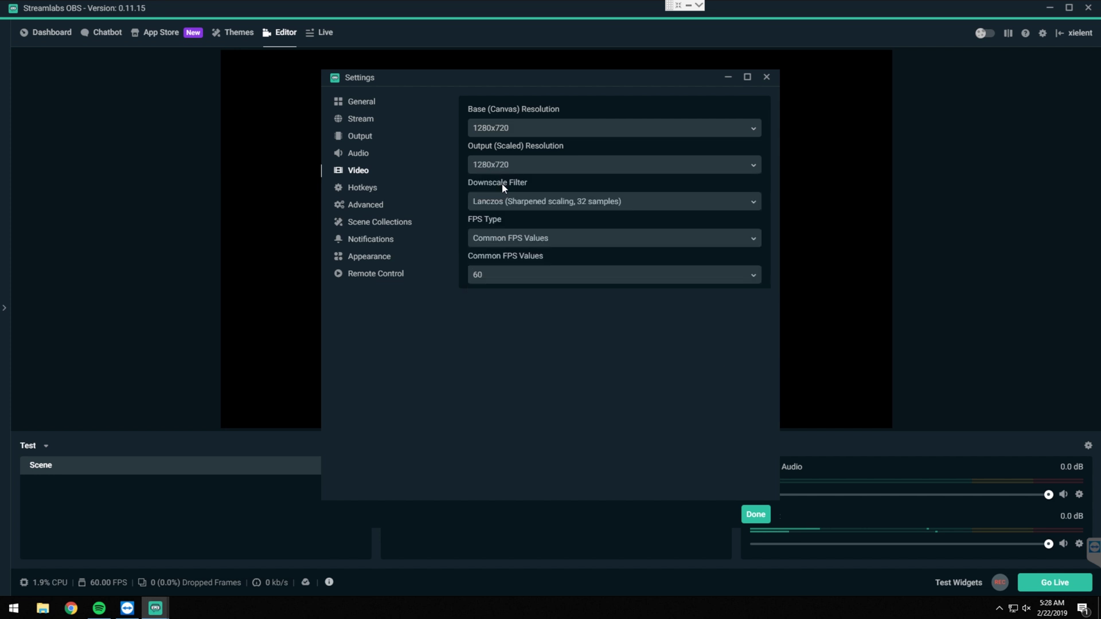
click(541, 210)
click(567, 257)
- Set Desktop Audio Device 1 and Mic/Auxiliary Device 1 to Disabled
click(362, 154)
click(508, 130)
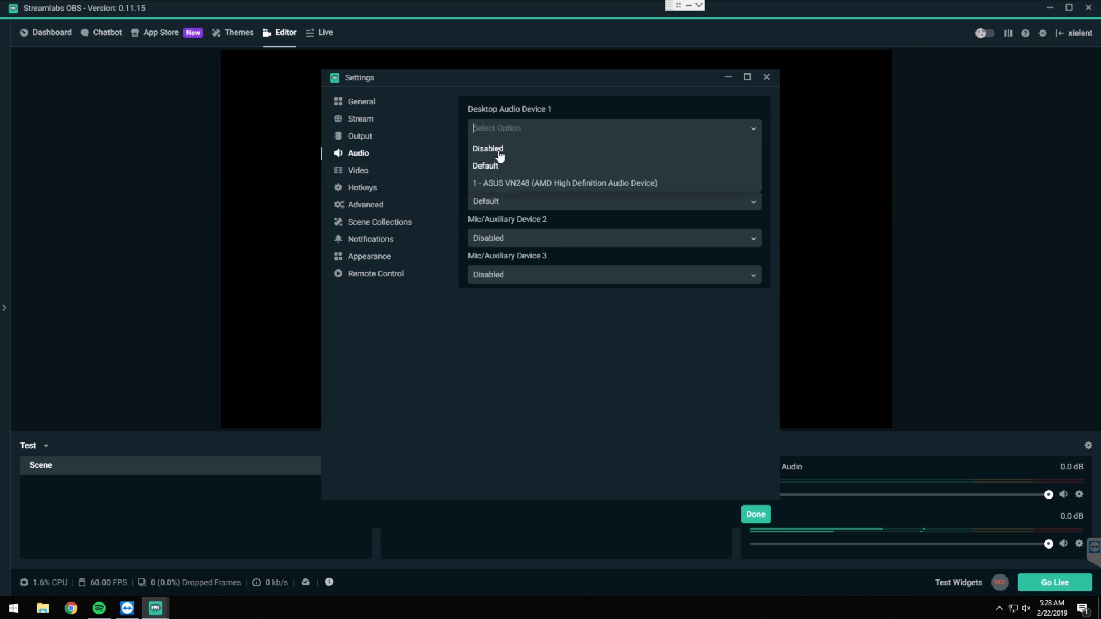
click(490, 151)
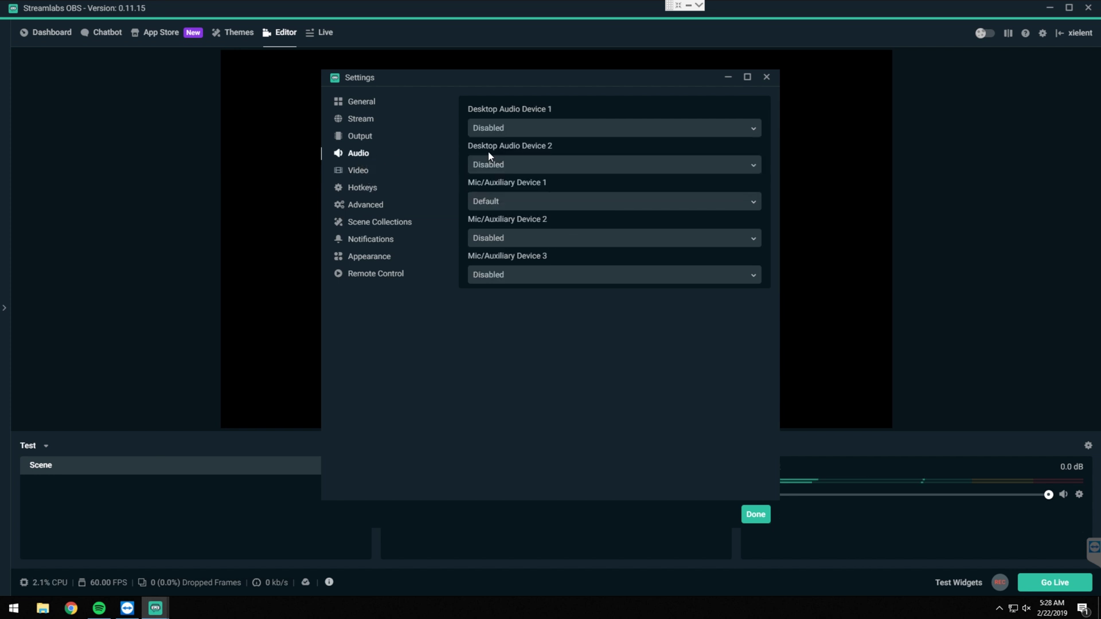
click(502, 209)
click(500, 222)
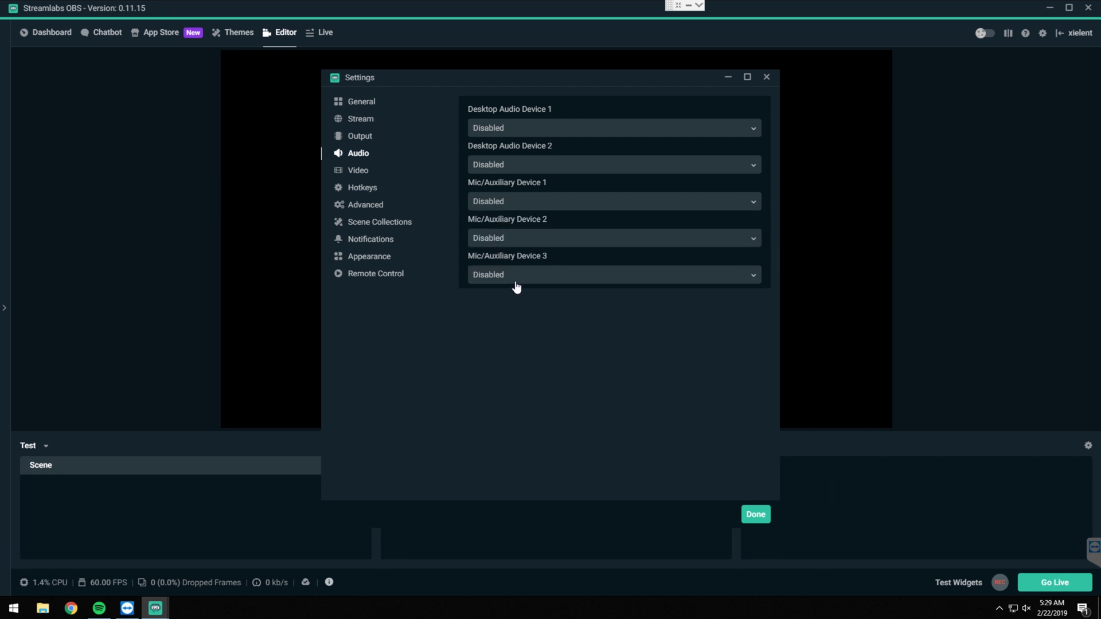
- Review the Output settings (x264, CBR, 6000 bitrate) and close Settings
click(360, 140)
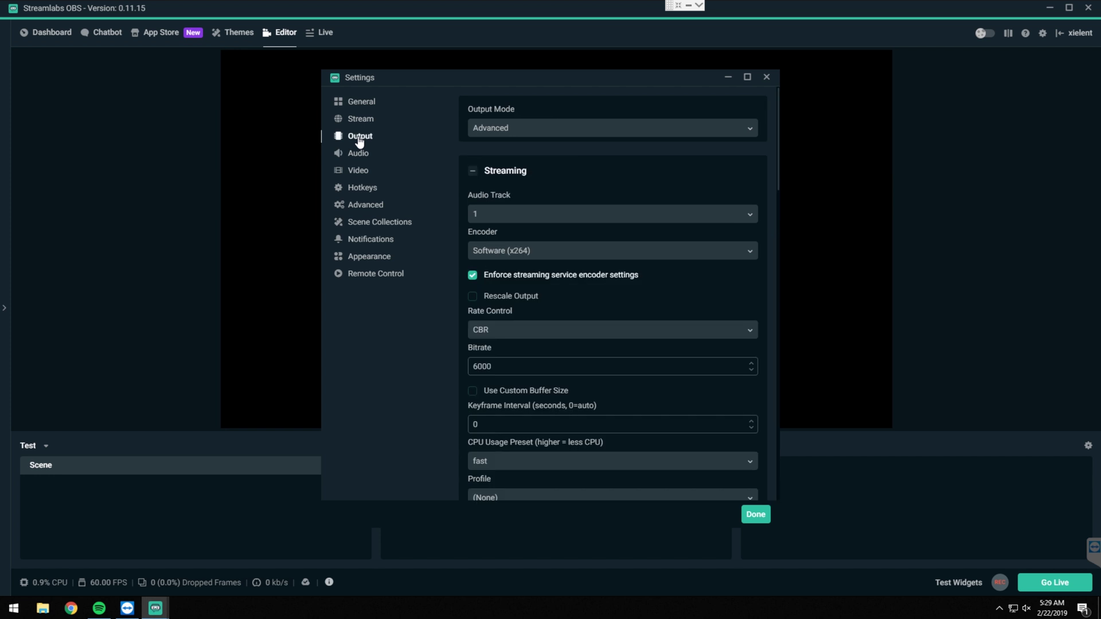
scroll(557, 183, down, 1)
scroll(557, 184, up, 1)
scroll(495, 365, down, 1)
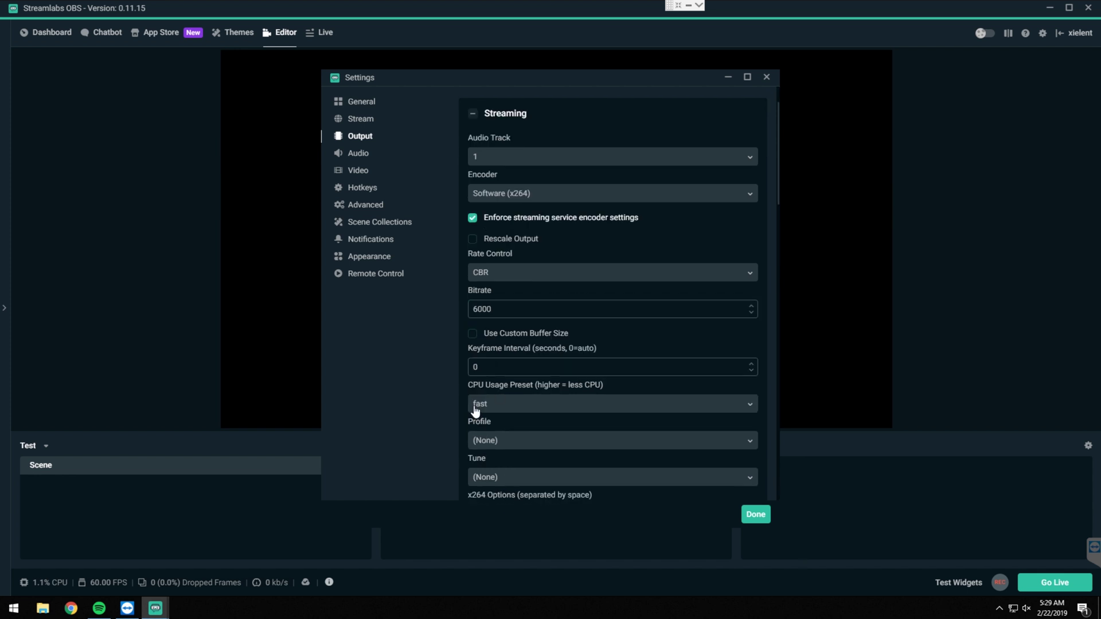
scroll(552, 412, down, 3)
scroll(551, 412, up, 4)
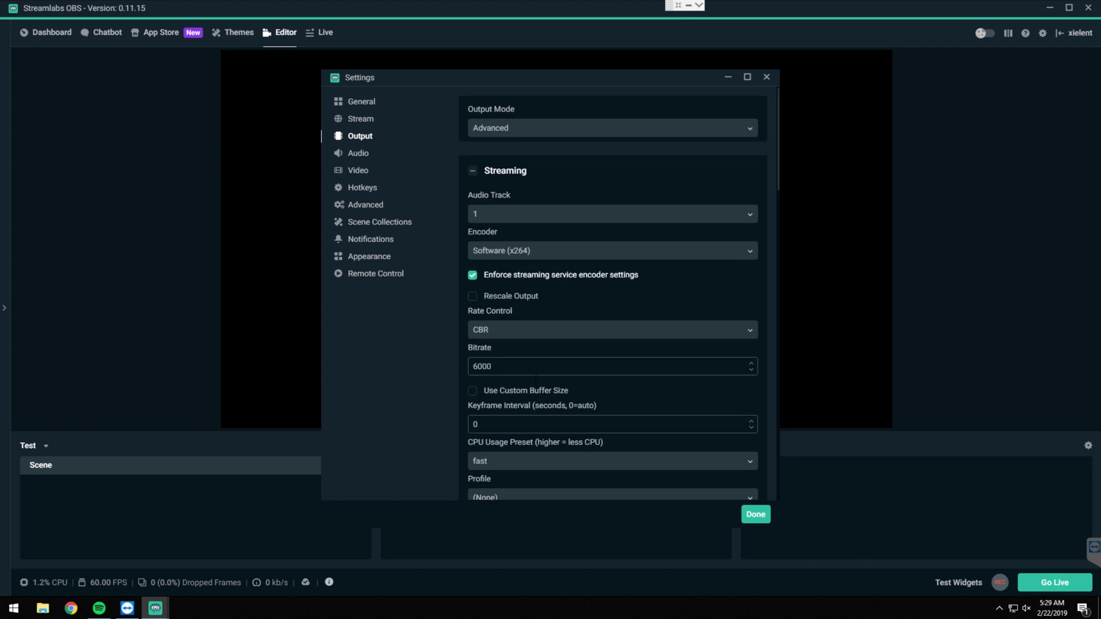
click(757, 516)
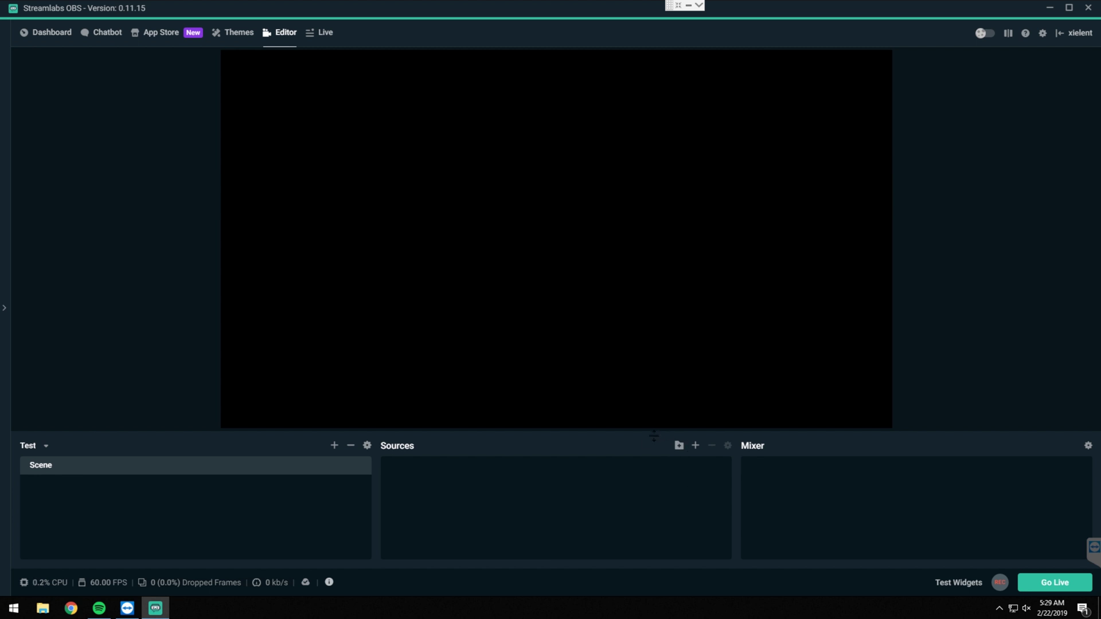
- Add an NDI source named Game Capture fed by the OBS NDI stream
click(695, 446)
click(276, 427)
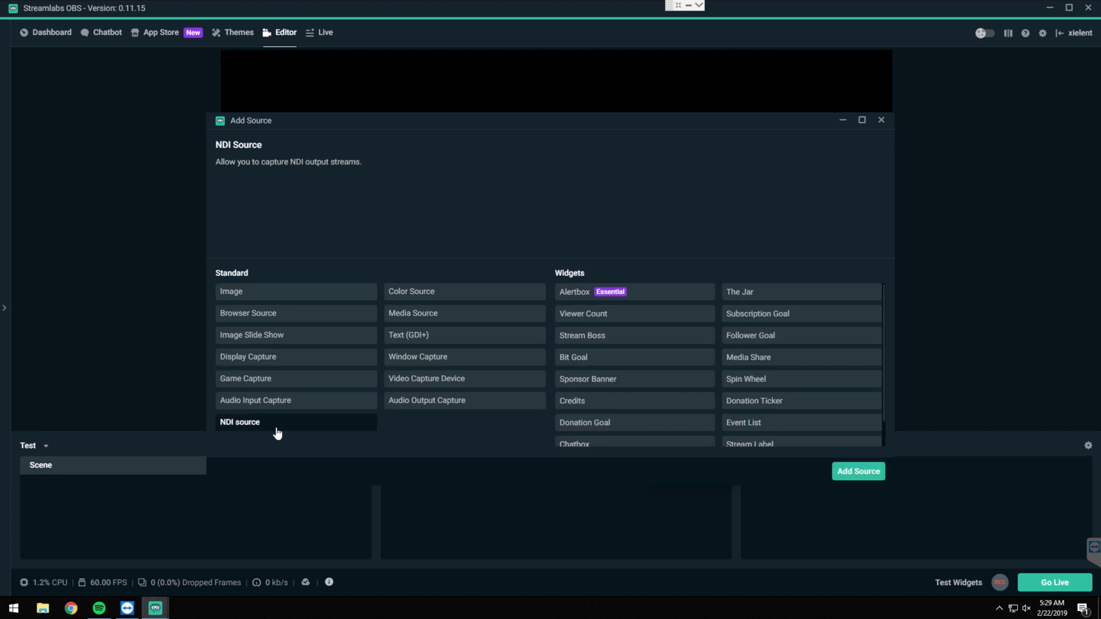
click(850, 472)
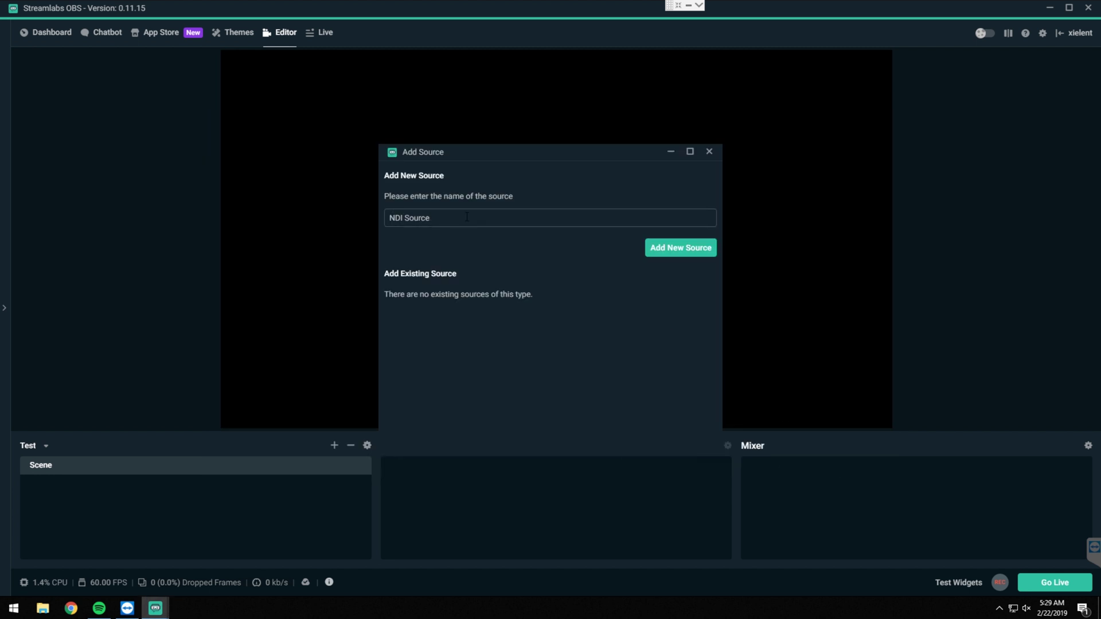
text(Game Capture)
click(665, 249)
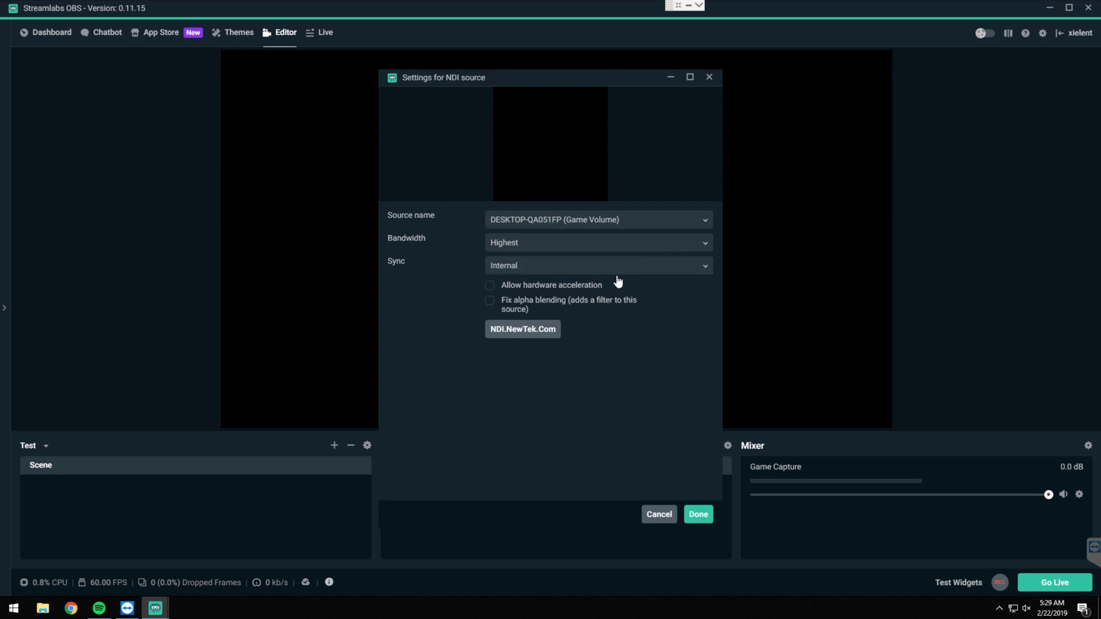
click(526, 223)
click(563, 277)
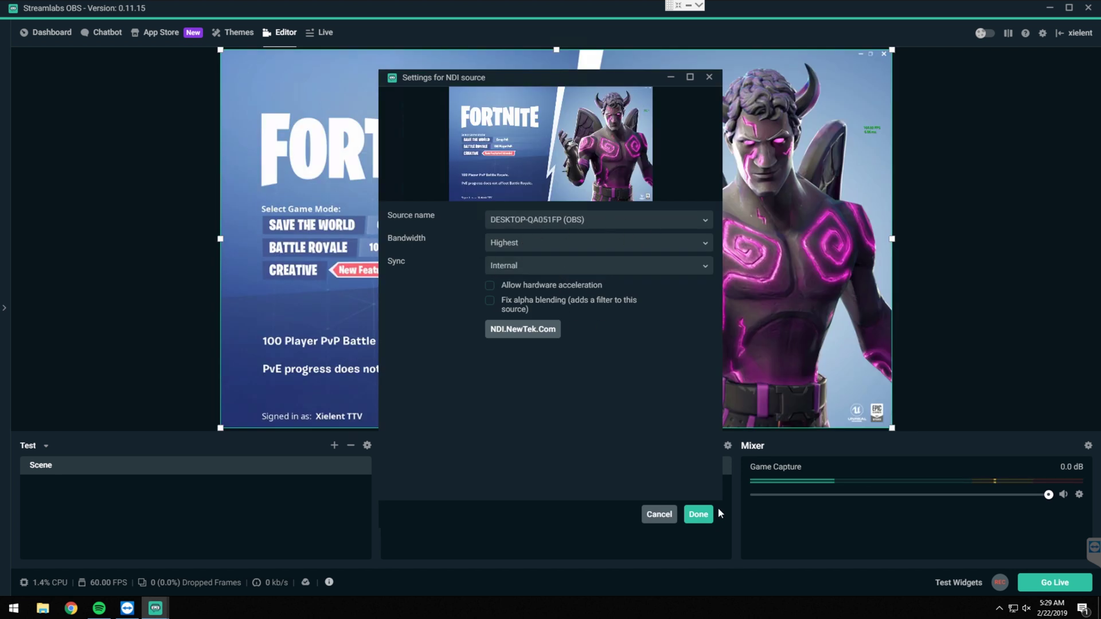
click(696, 515)
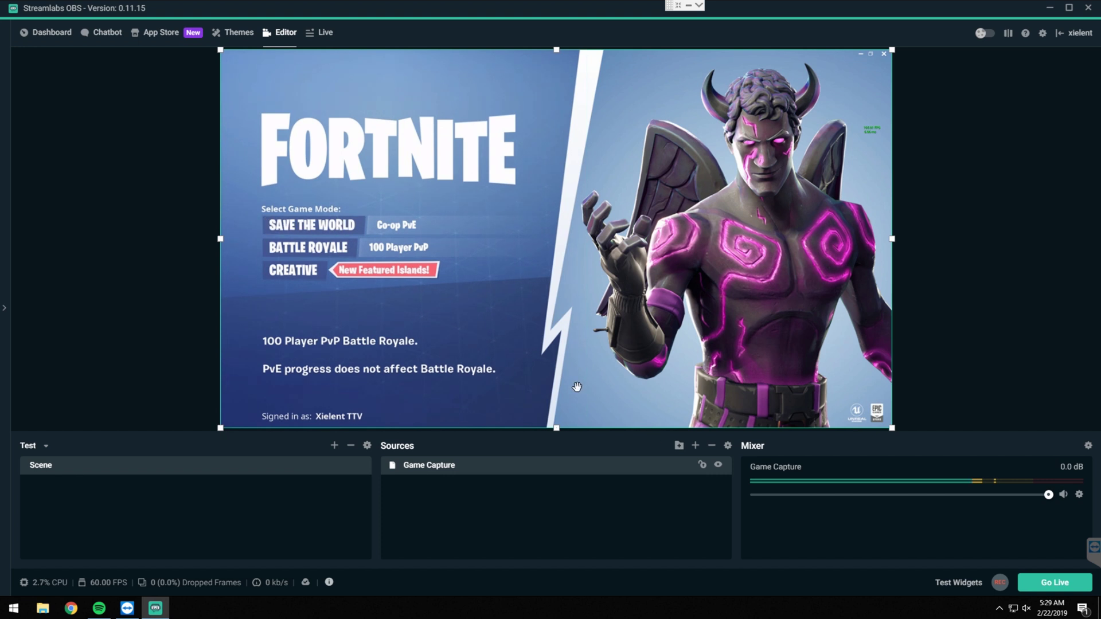
- Add a new NDI source named 'Game Volume'
click(694, 445)
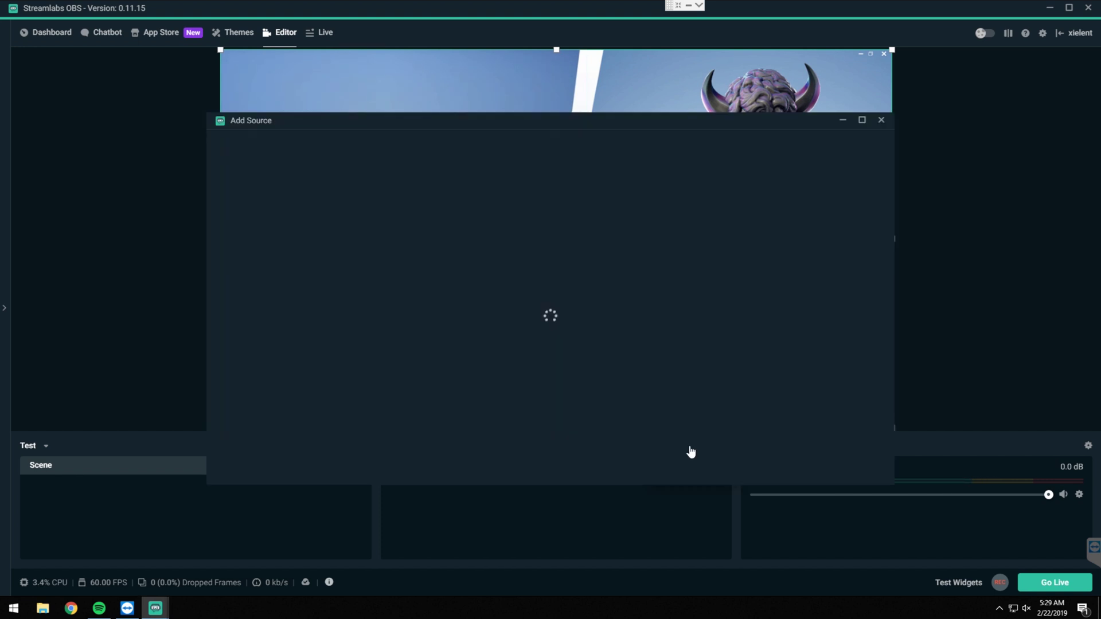
click(285, 424)
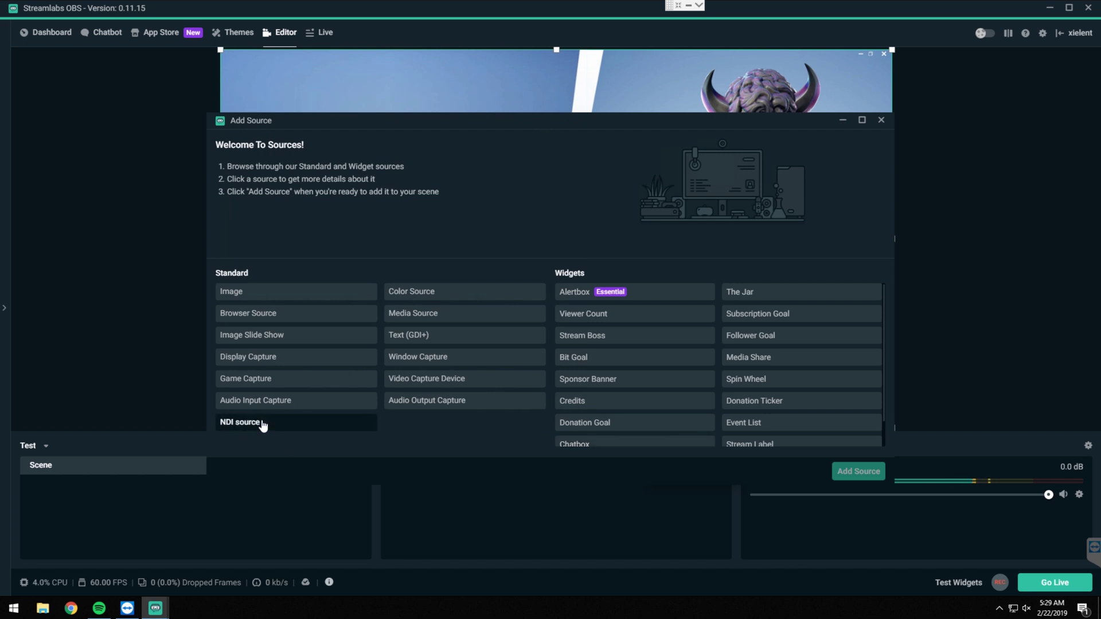
click(858, 471)
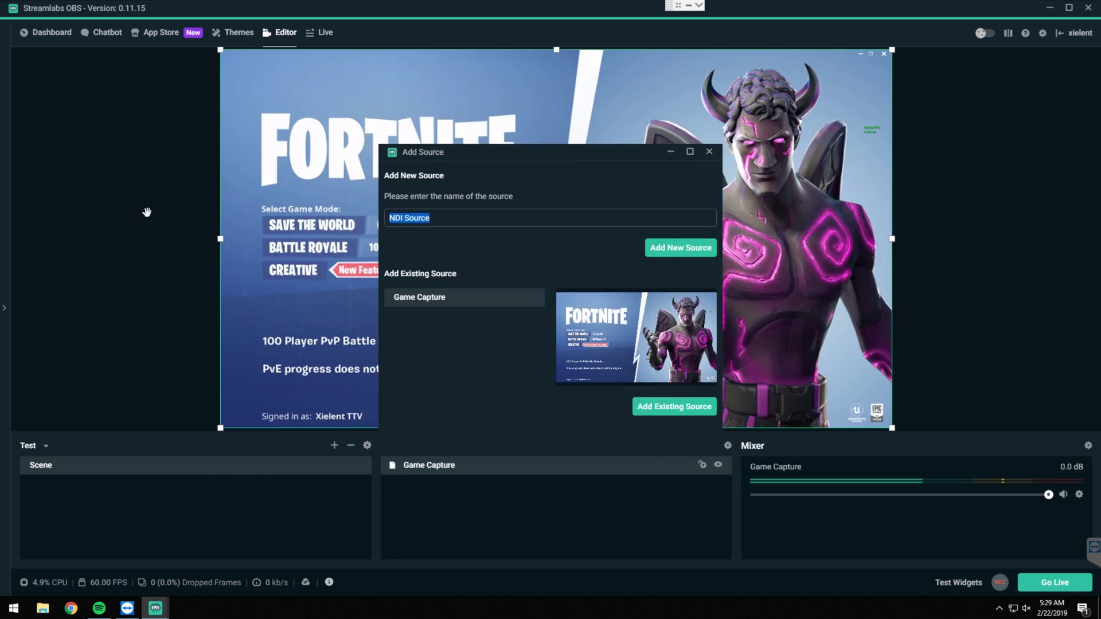
text(Game Vol)
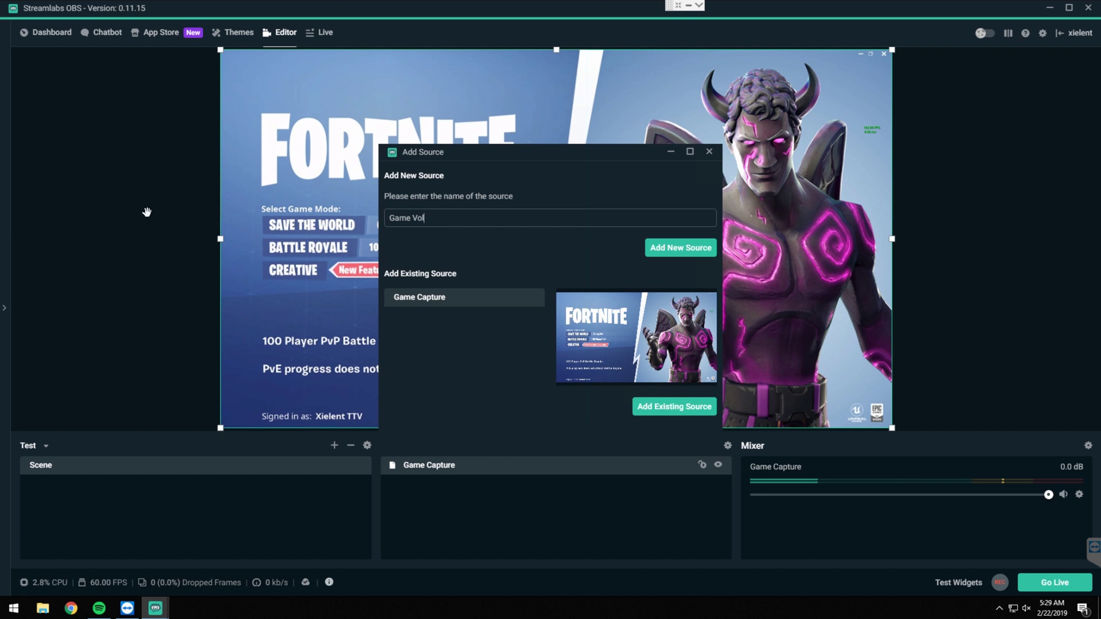
text(uje)
key(BackSpace)
key(BackSpace)
text(me)
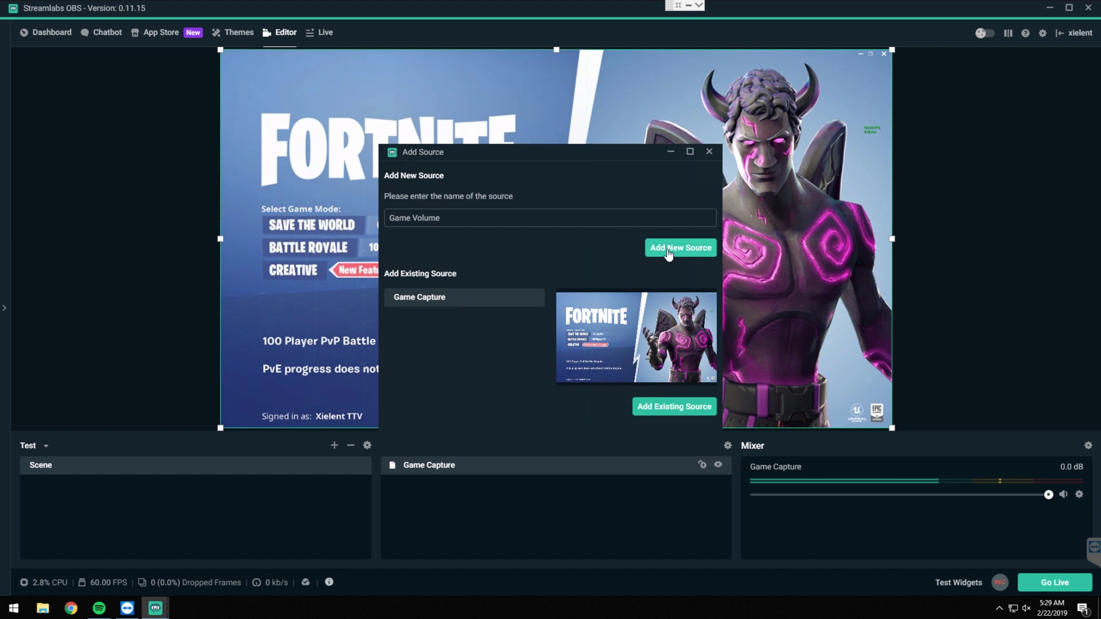
key(Return)
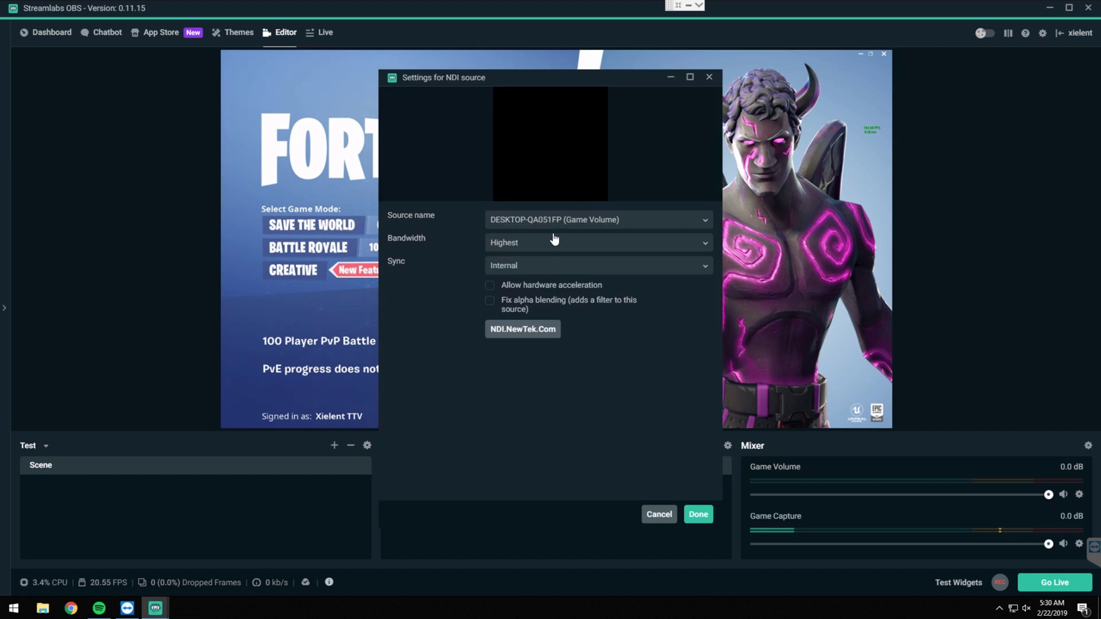
- Feed Game Volume from the Game Volume stream with Audio Only bandwidth
click(565, 223)
click(580, 242)
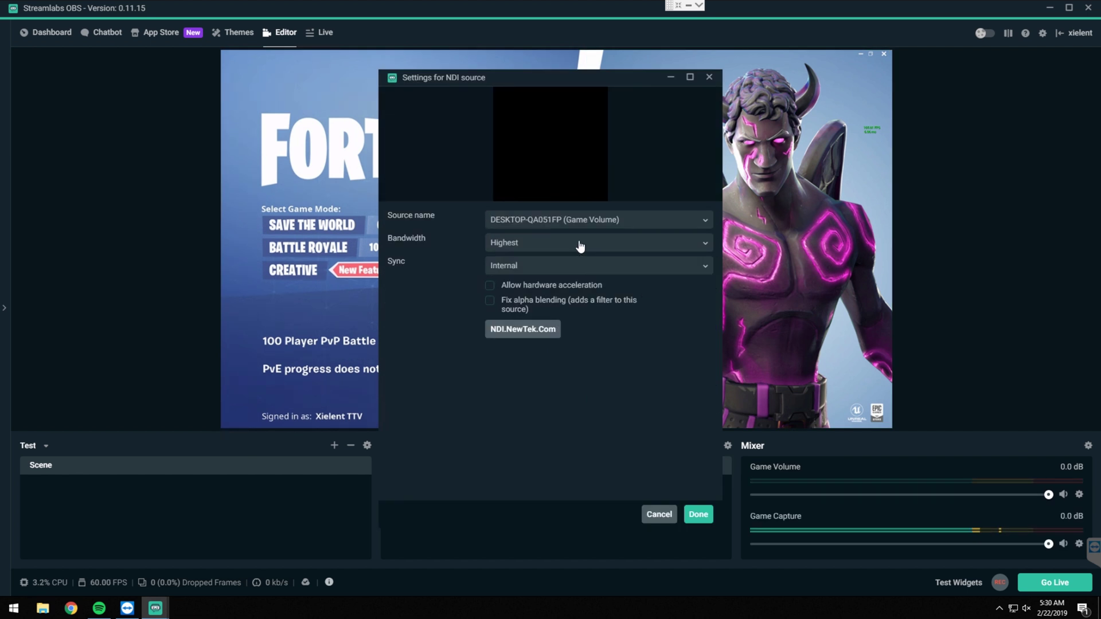
click(540, 247)
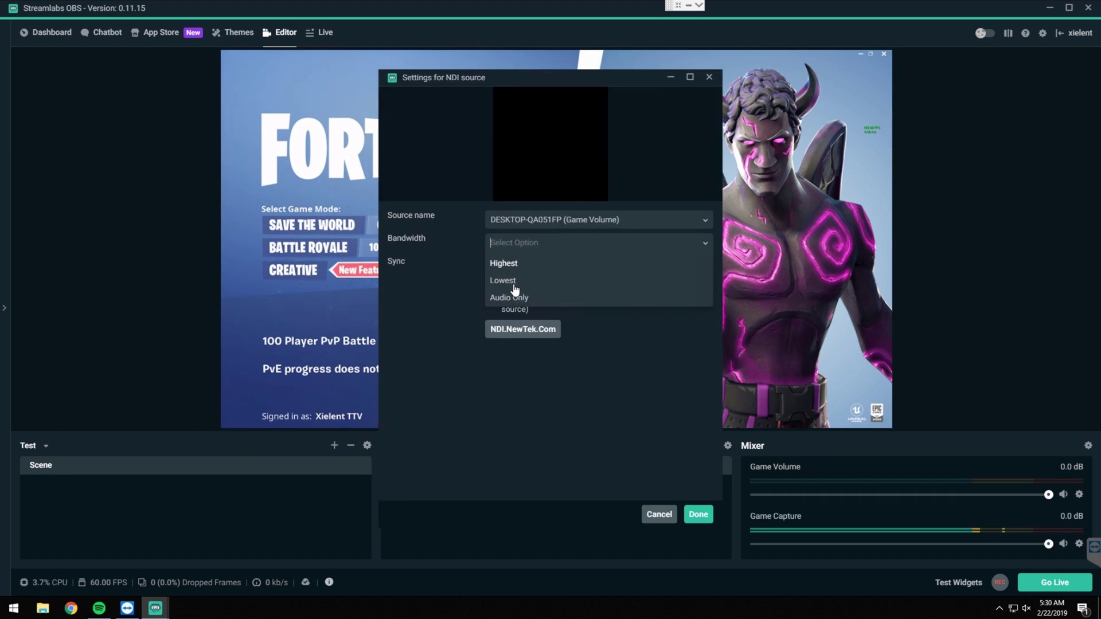
click(516, 299)
click(699, 514)
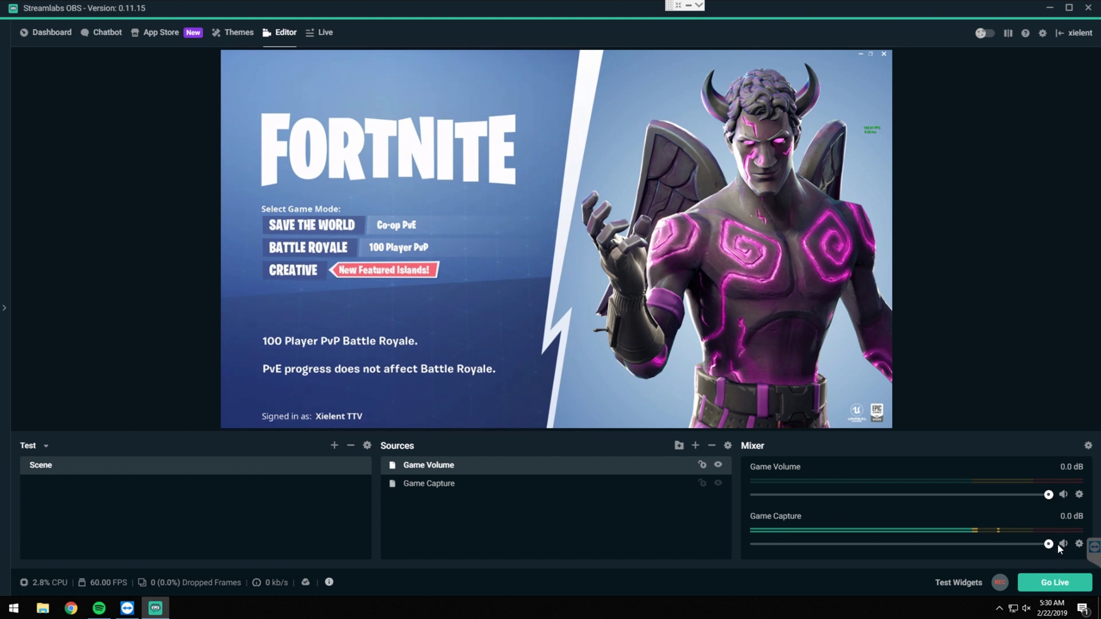
- Mute Game Capture's audio and hide it from the mixer
click(453, 483)
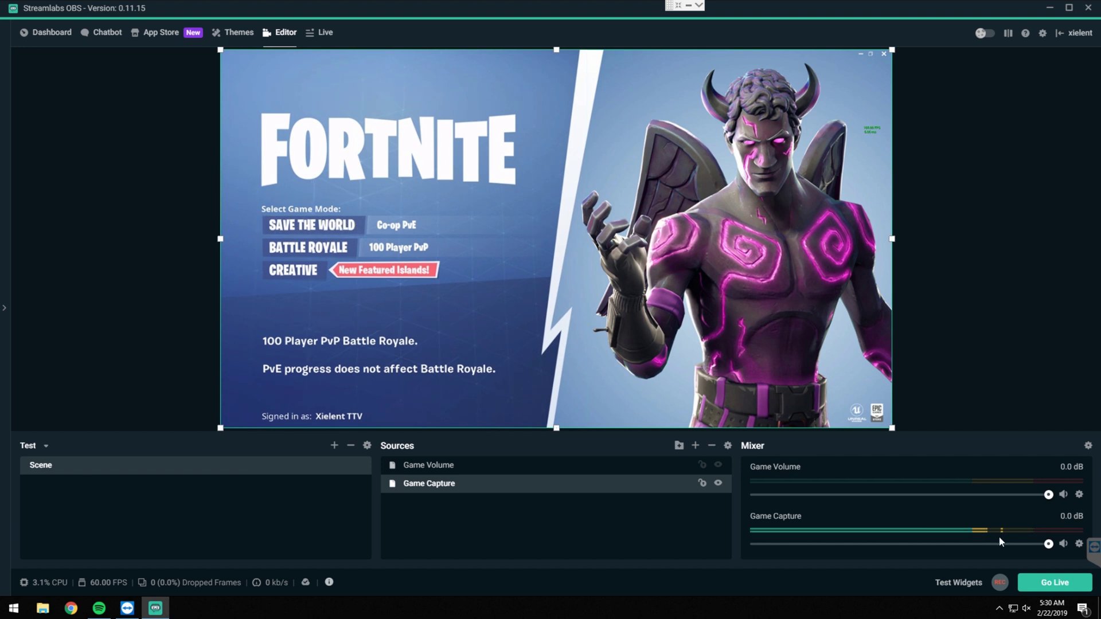
click(1062, 543)
click(1078, 544)
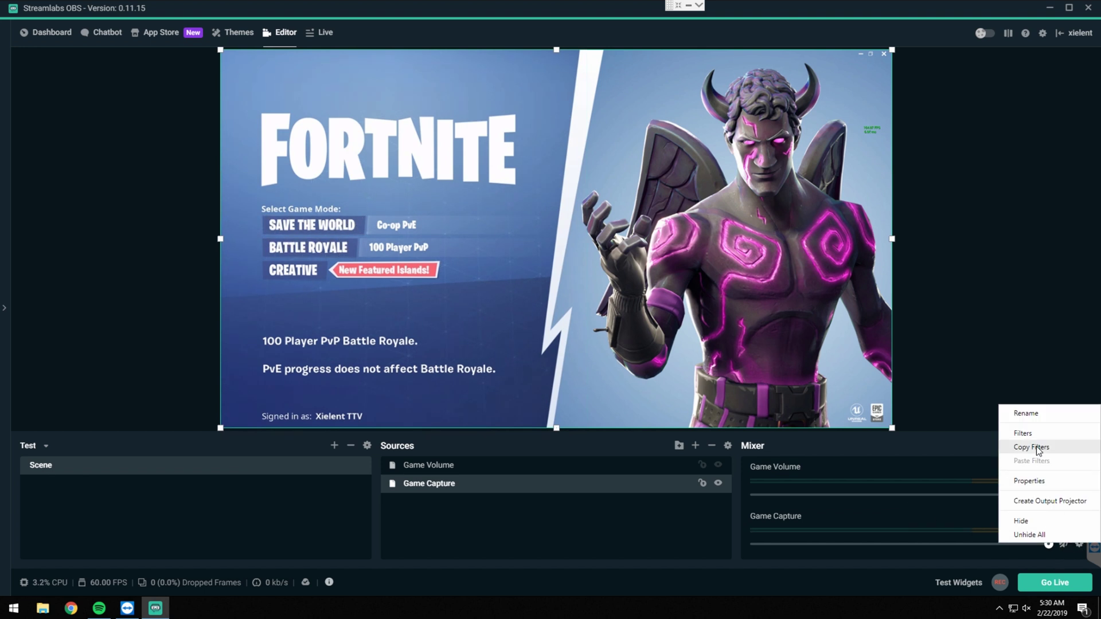
click(1026, 520)
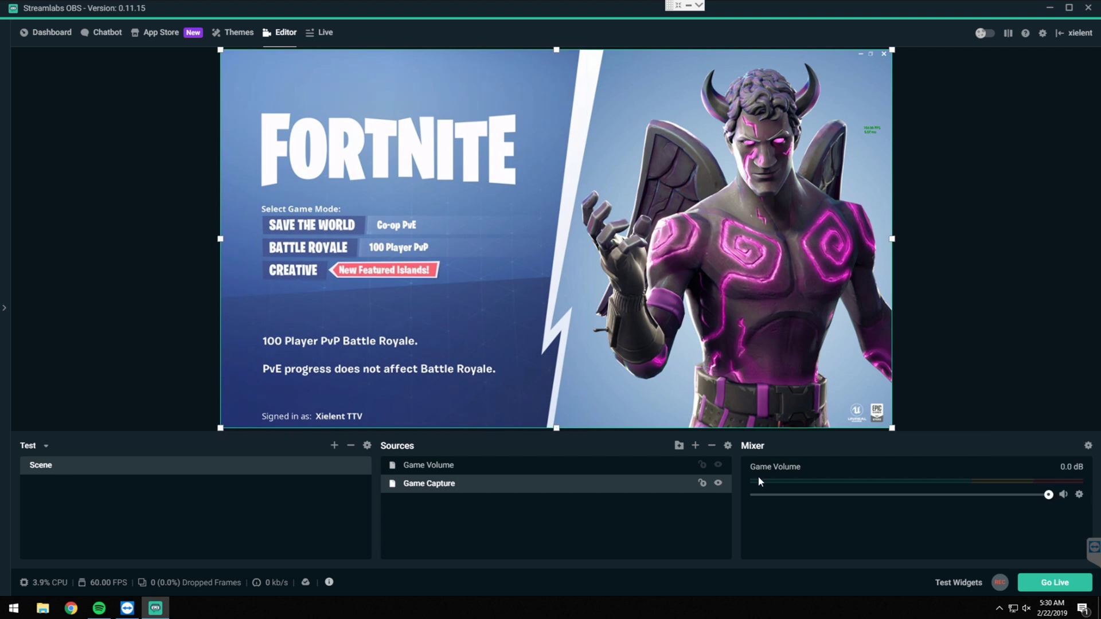
- Add a new NDI source named 'Mic Volume'
click(701, 449)
click(270, 422)
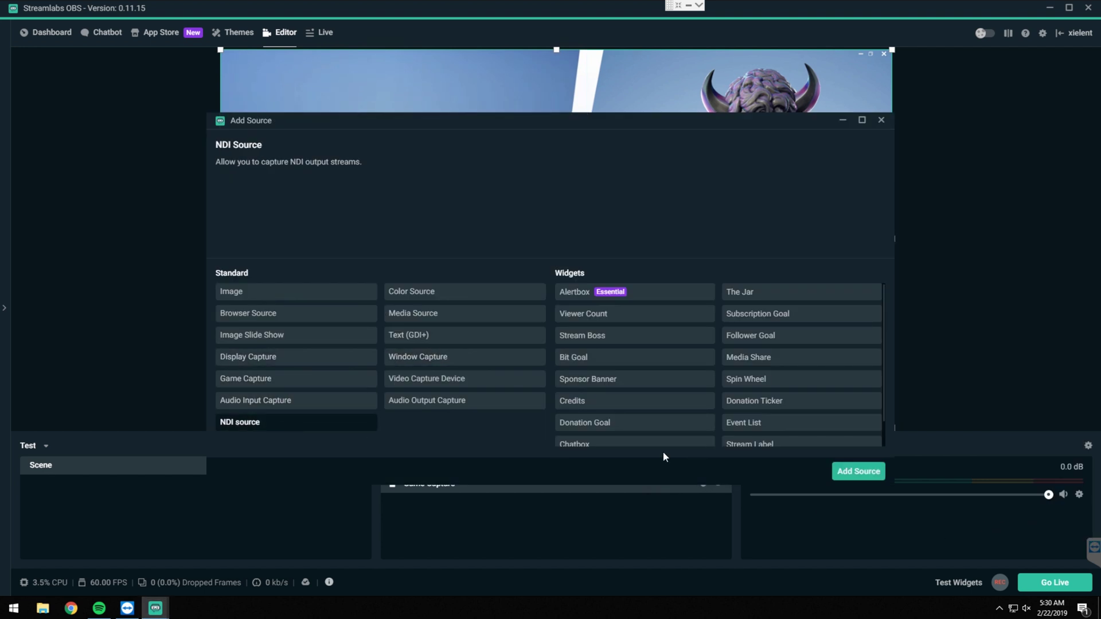
click(859, 477)
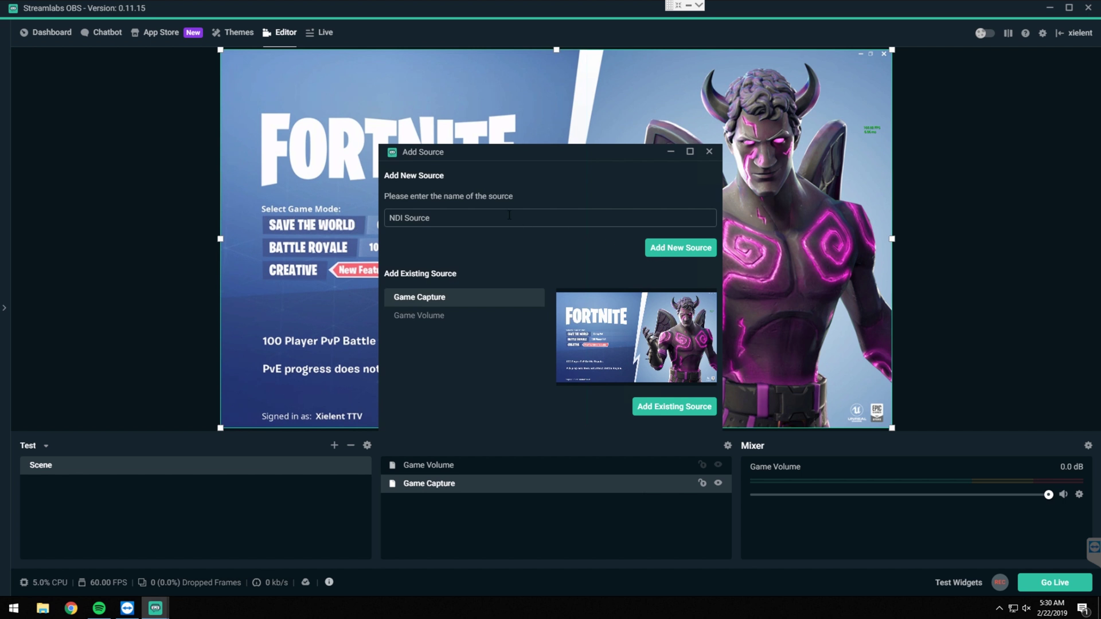
text(Mic Volume)
click(660, 251)
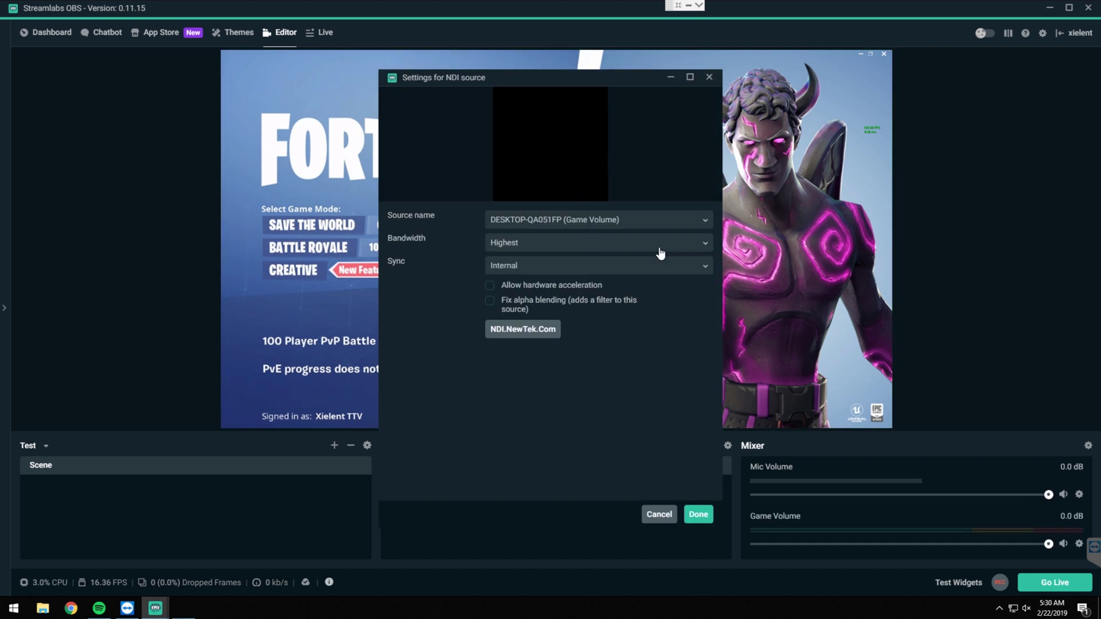
- Set Mic Volume to the Mic Volume stream with Audio Only bandwidth
click(581, 227)
click(587, 256)
click(551, 243)
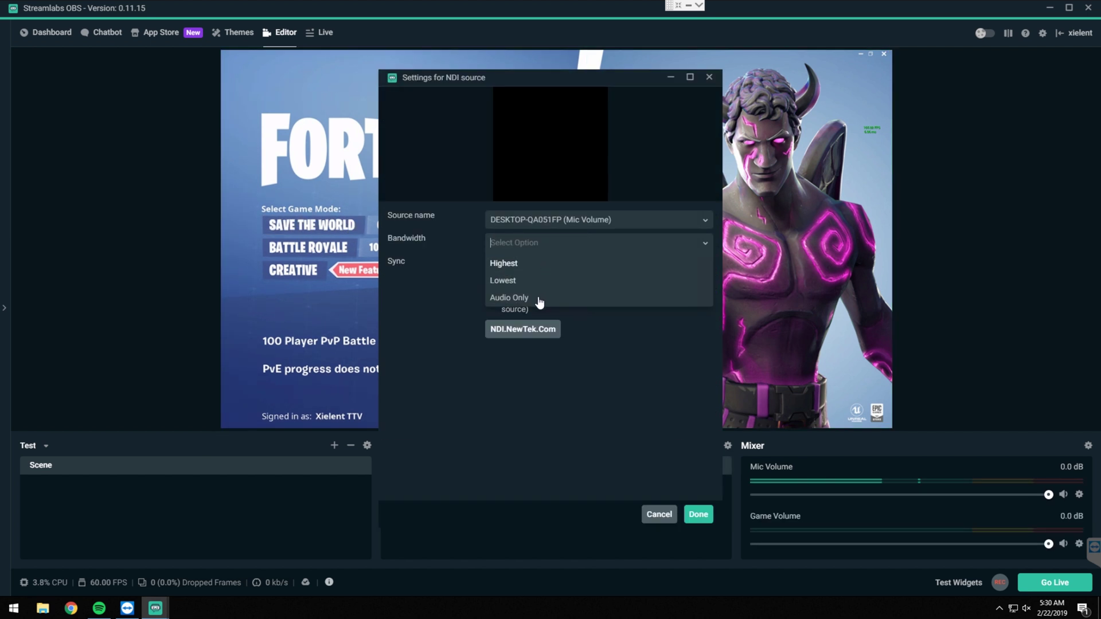
click(539, 298)
- Save Mic Volume, group it with Game Volume in a 'Volume' folder, and check mixer levels
click(698, 514)
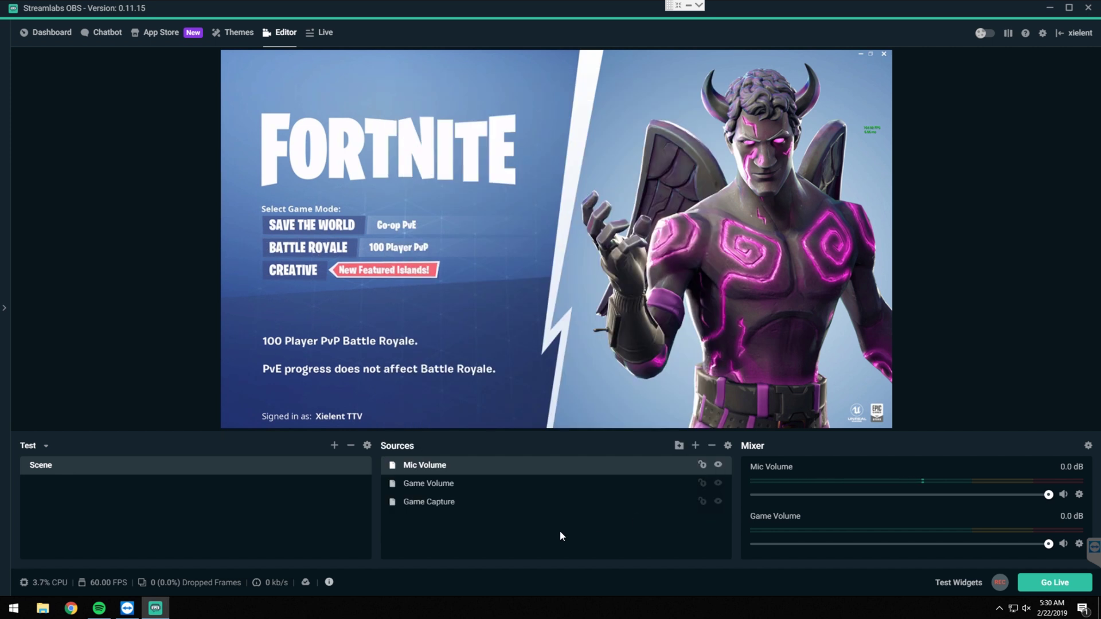
click(445, 486)
ctrl+click(439, 471)
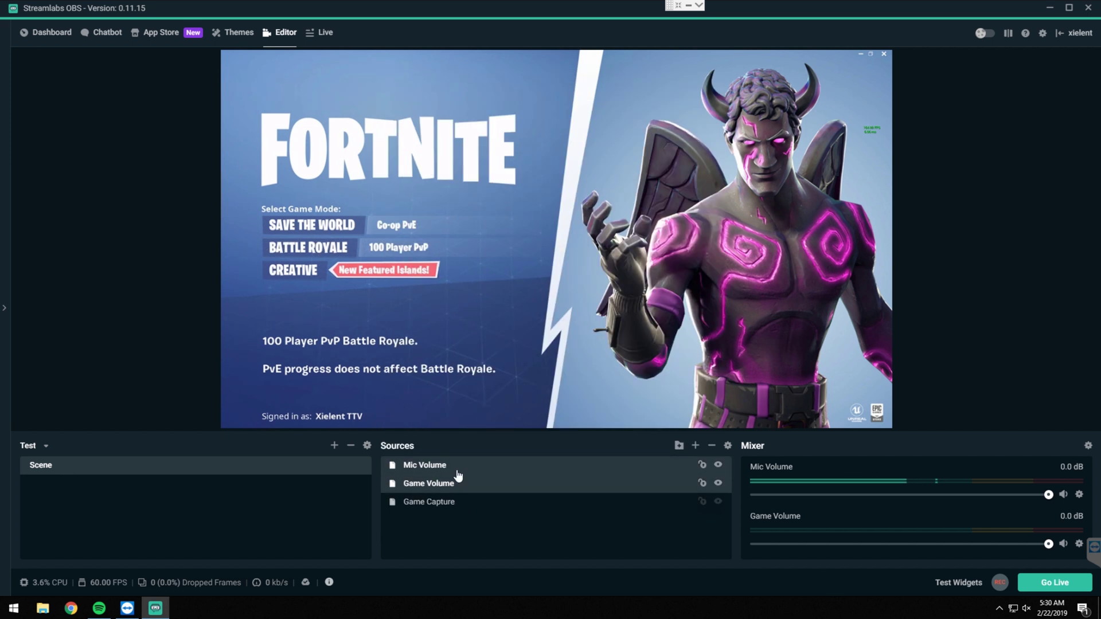
click(679, 447)
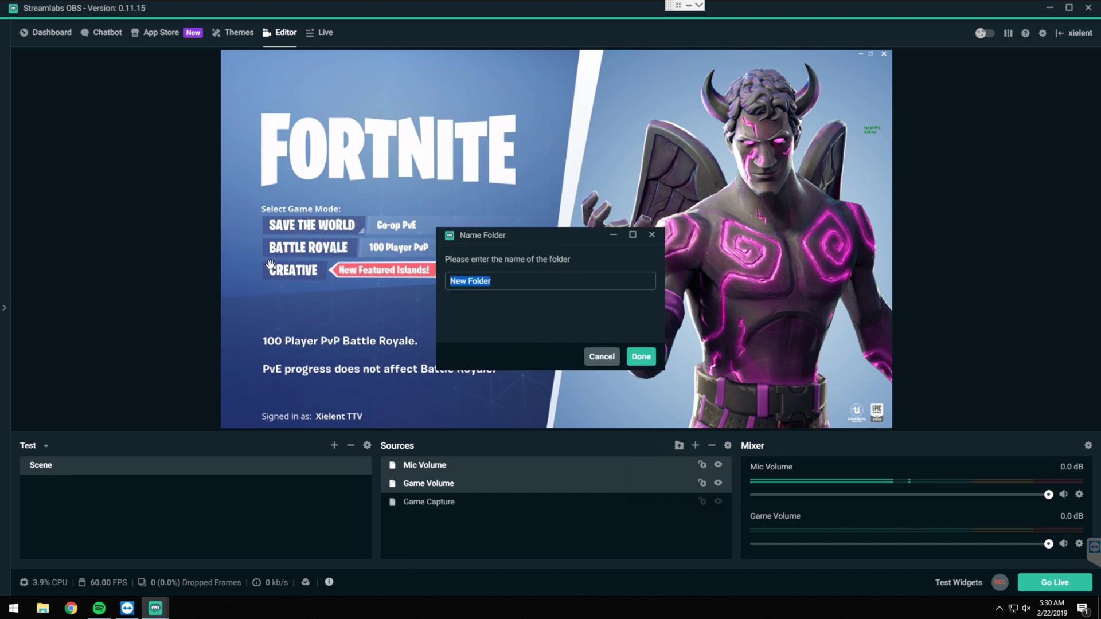
text(Vol)
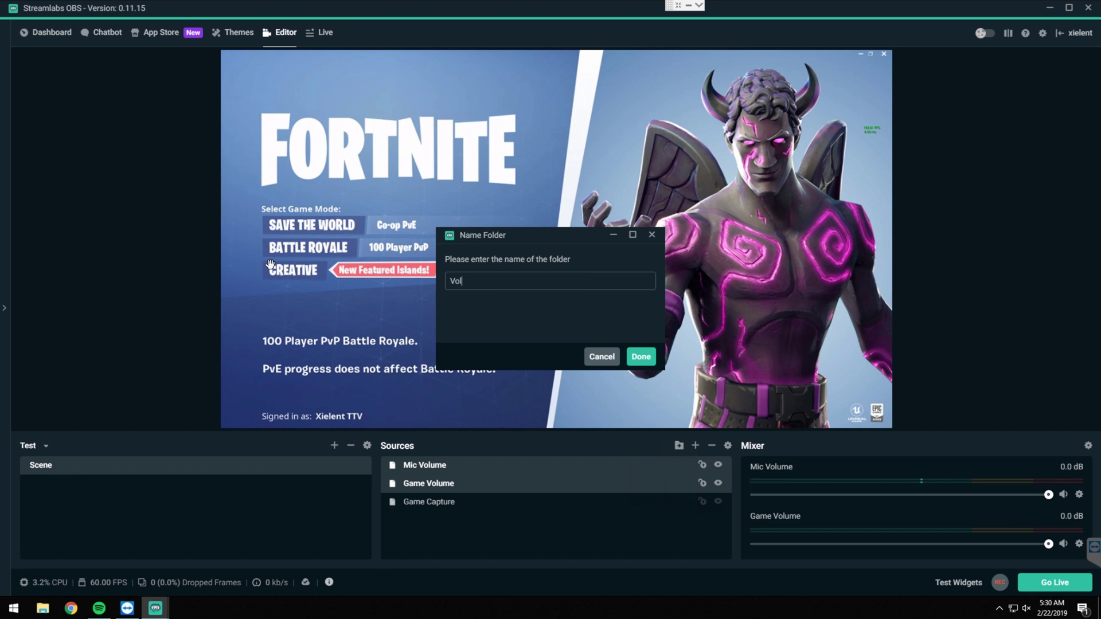
text(ume)
click(627, 355)
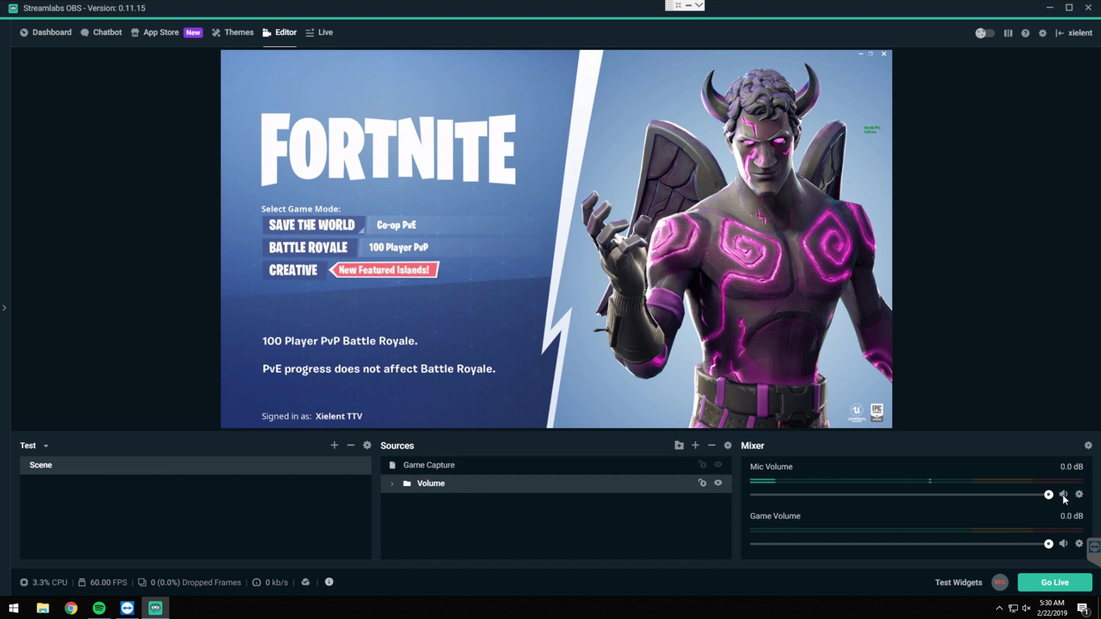
mouse_move(1048, 494)
mouse_down()
mouse_move(872, 494)
mouse_move(1048, 494)
mouse_up()
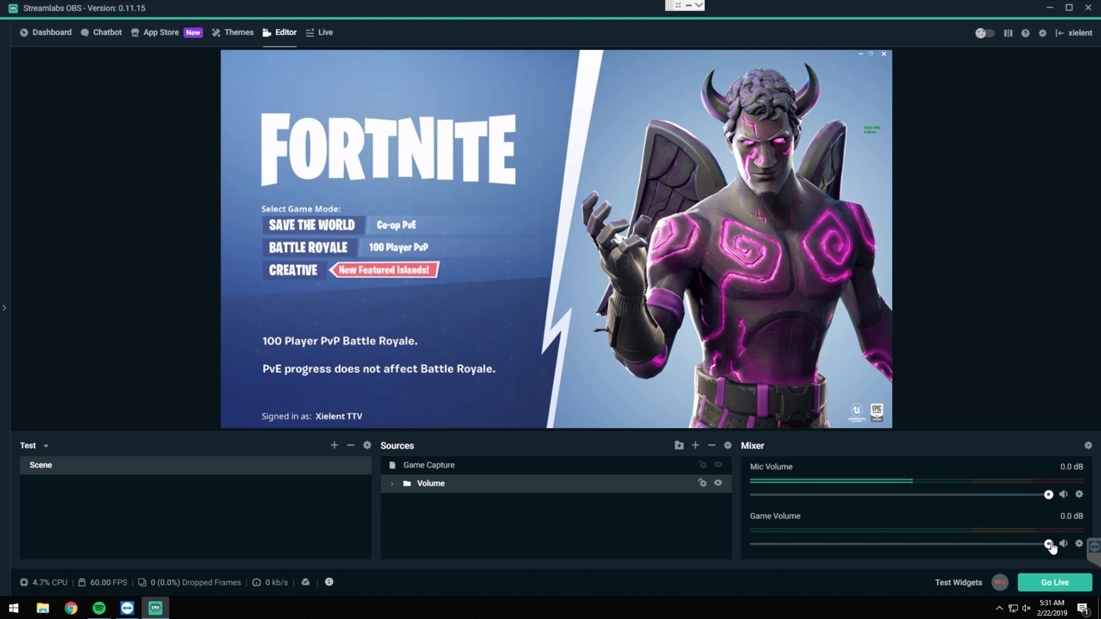
mouse_move(1048, 543)
mouse_down()
mouse_move(958, 544)
mouse_move(1048, 543)
mouse_up()
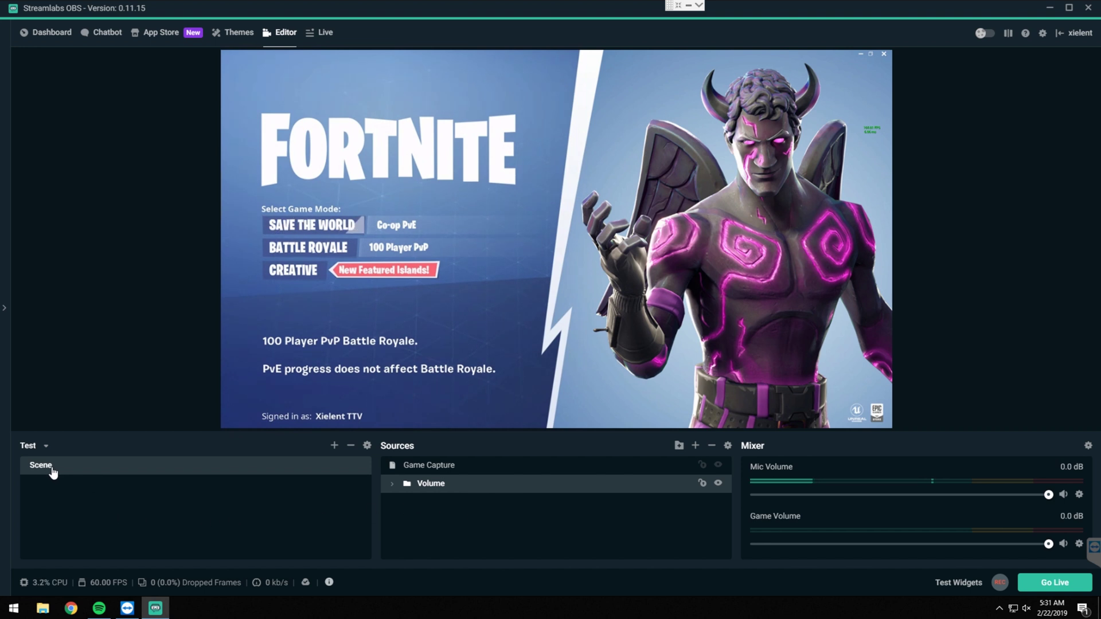
- Add a second empty scene named 'New Scene'
right_click(55, 488)
click(297, 508)
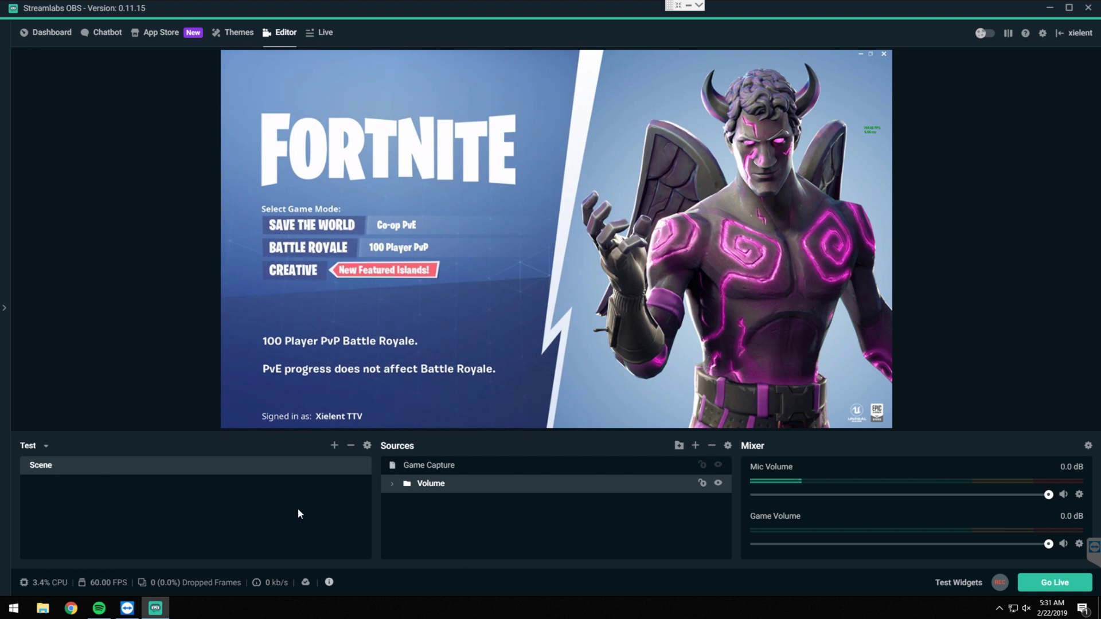
click(334, 446)
click(643, 359)
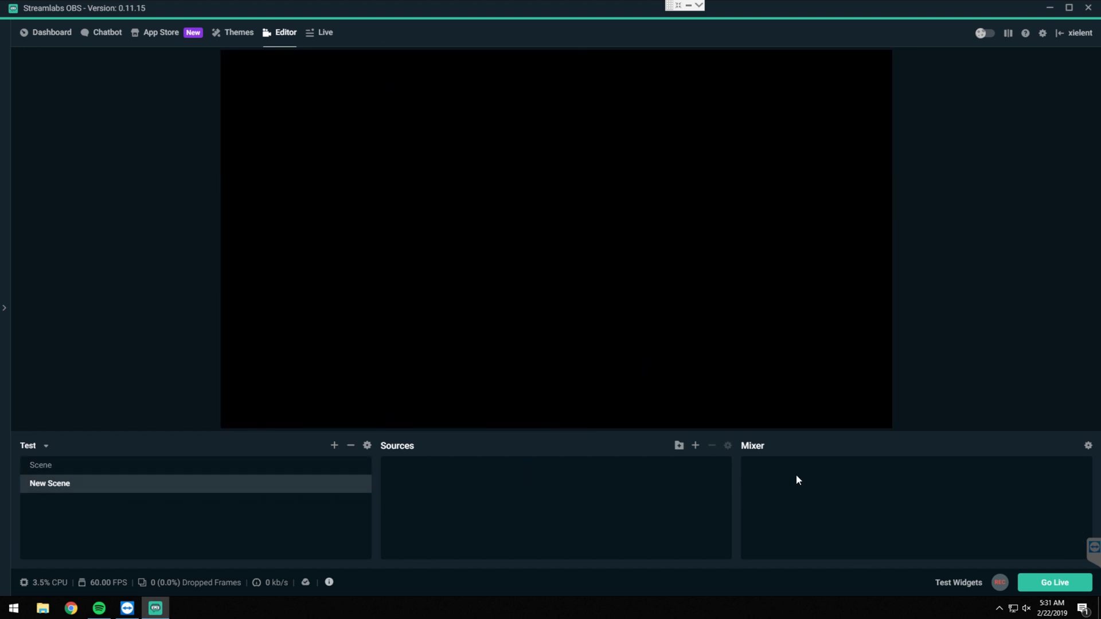
- Back in the scene named Scene, copy the Volume folder
click(115, 471)
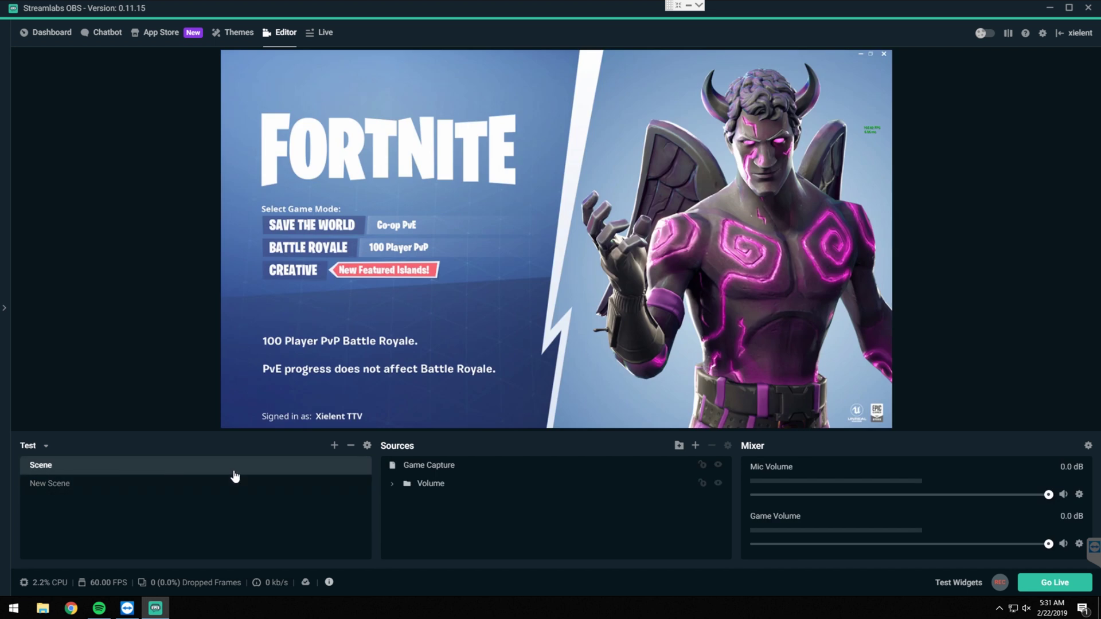
click(425, 486)
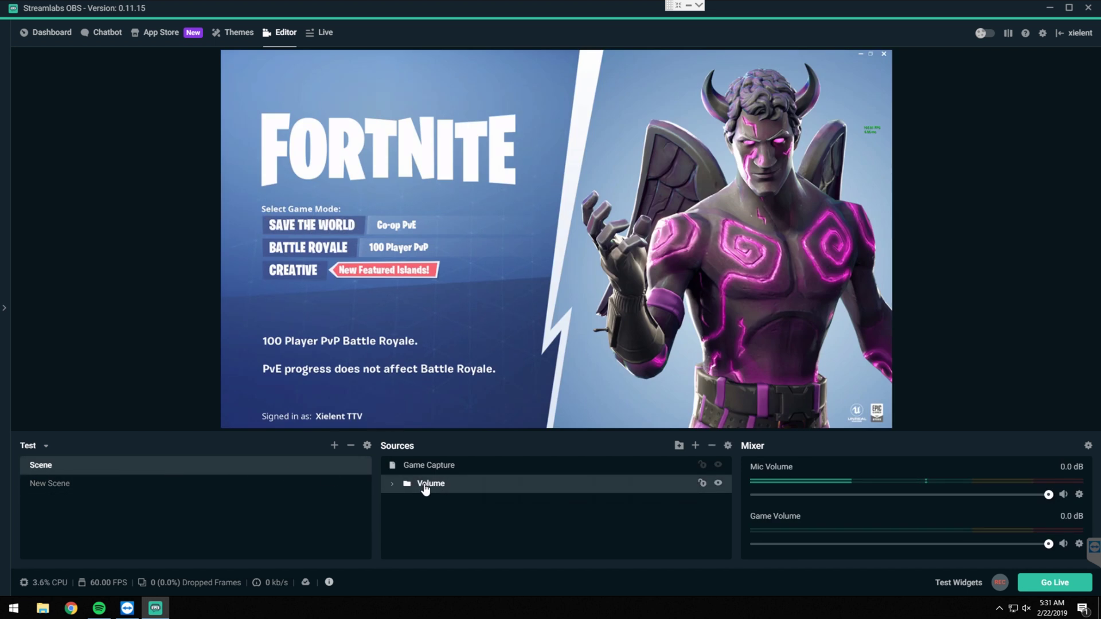
right_click(424, 485)
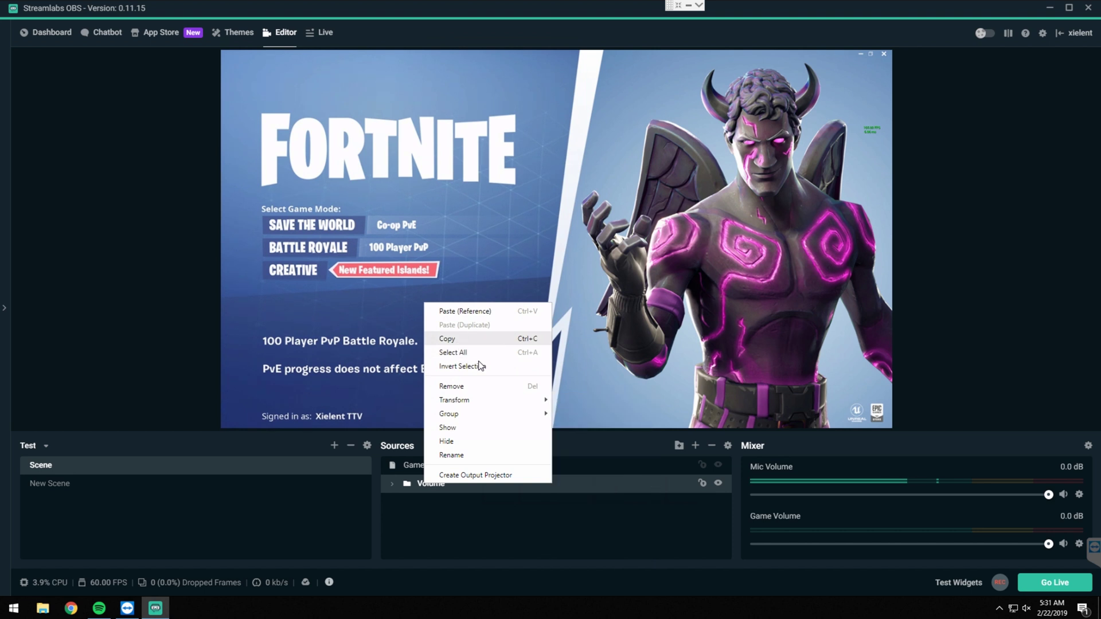
click(459, 341)
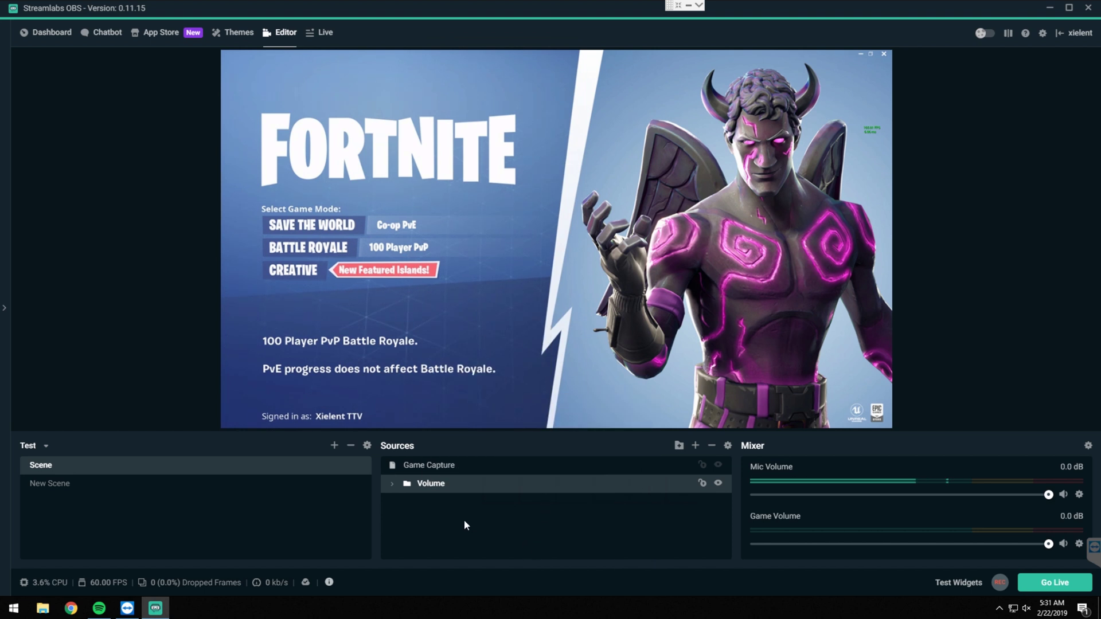
- Add New Scene (1) with its default name and rename the original Scene to Live
click(337, 446)
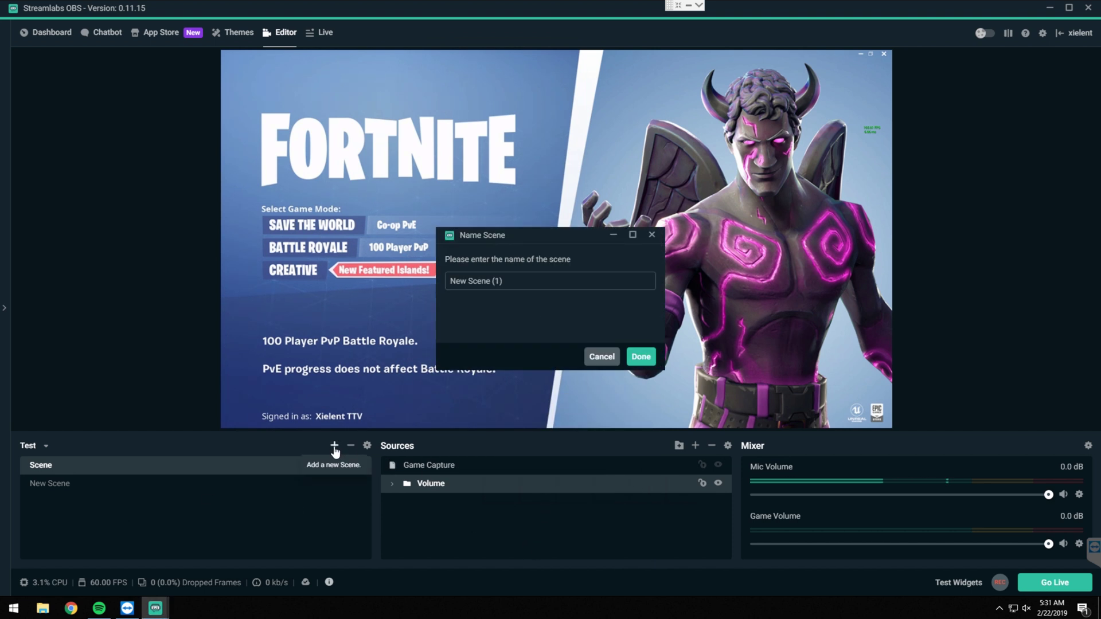
click(638, 357)
click(64, 466)
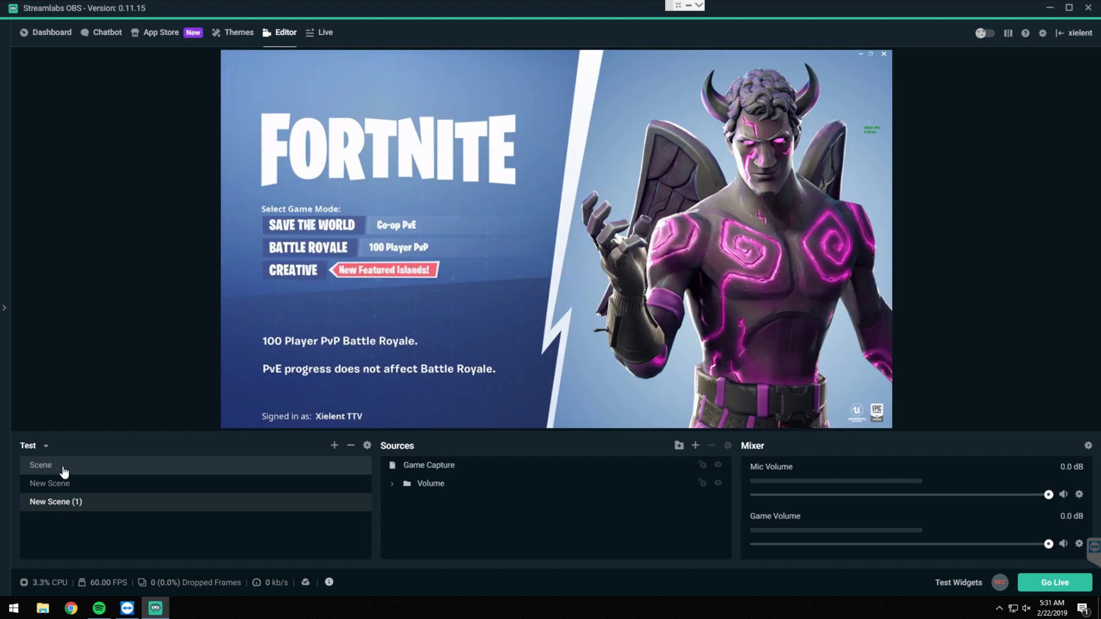
right_click(63, 467)
click(92, 489)
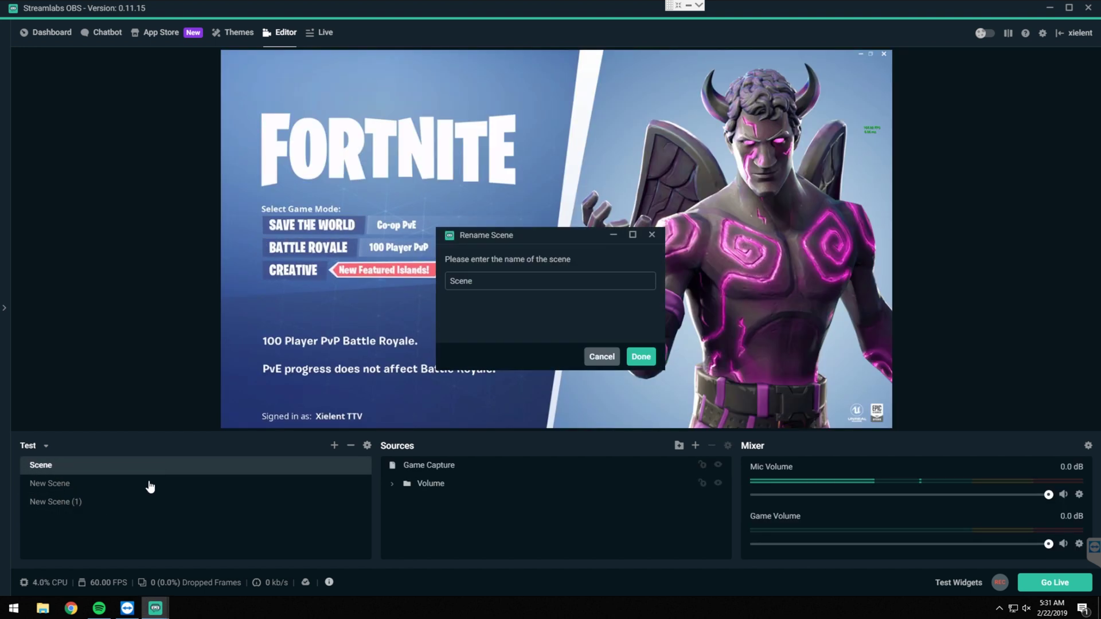
text(Sta)
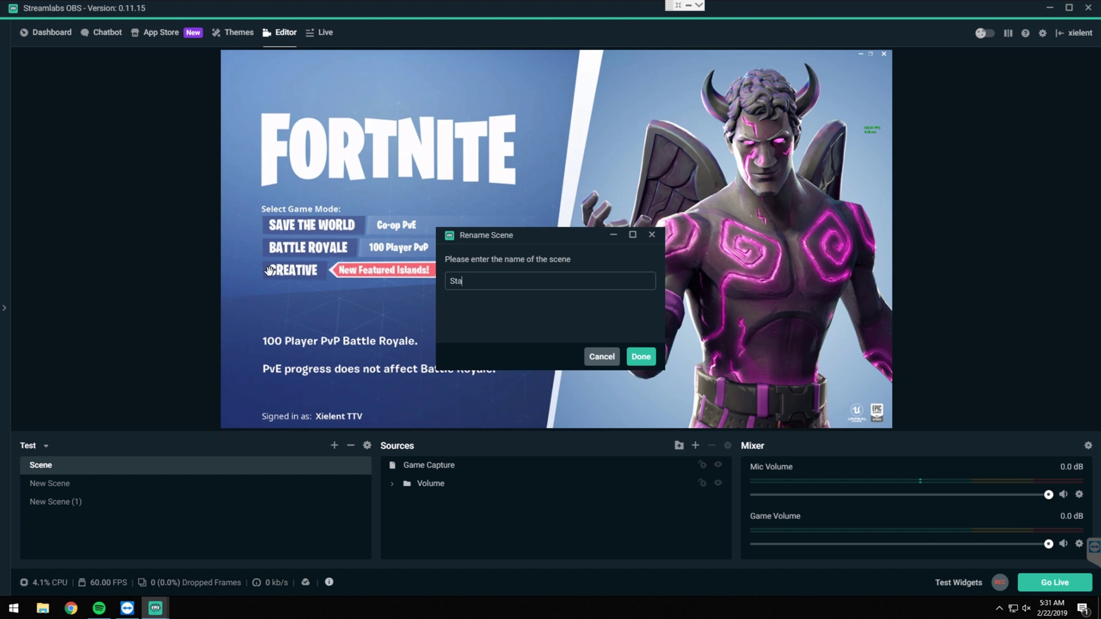
text(rtub)
key(ctrl+a)
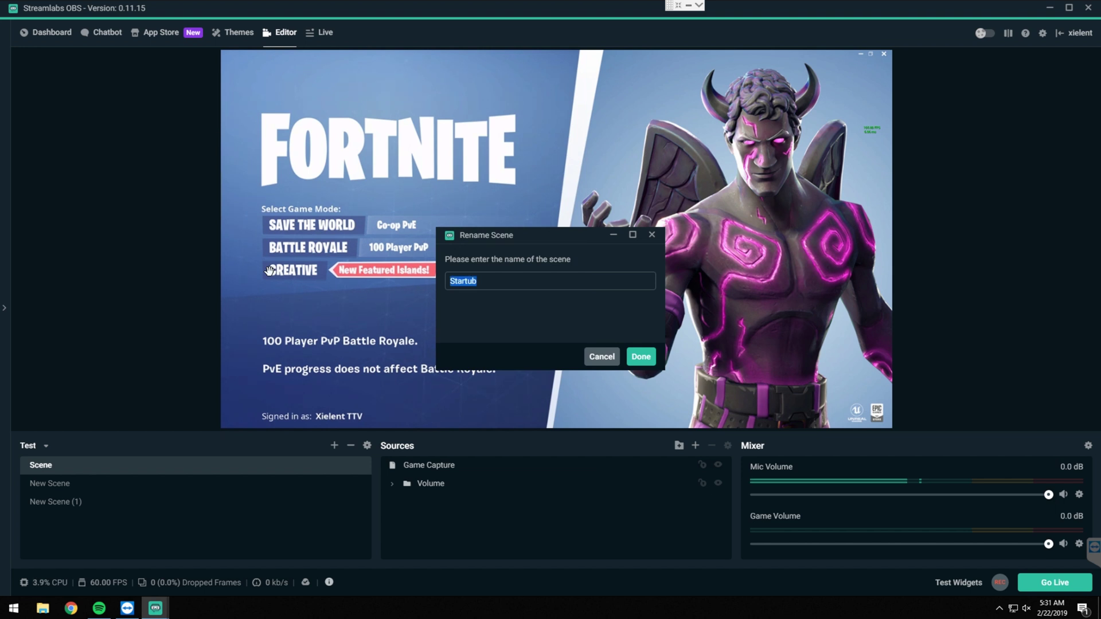
text(Live)
click(640, 357)
- Rename New Scene to Starting Soon
click(74, 486)
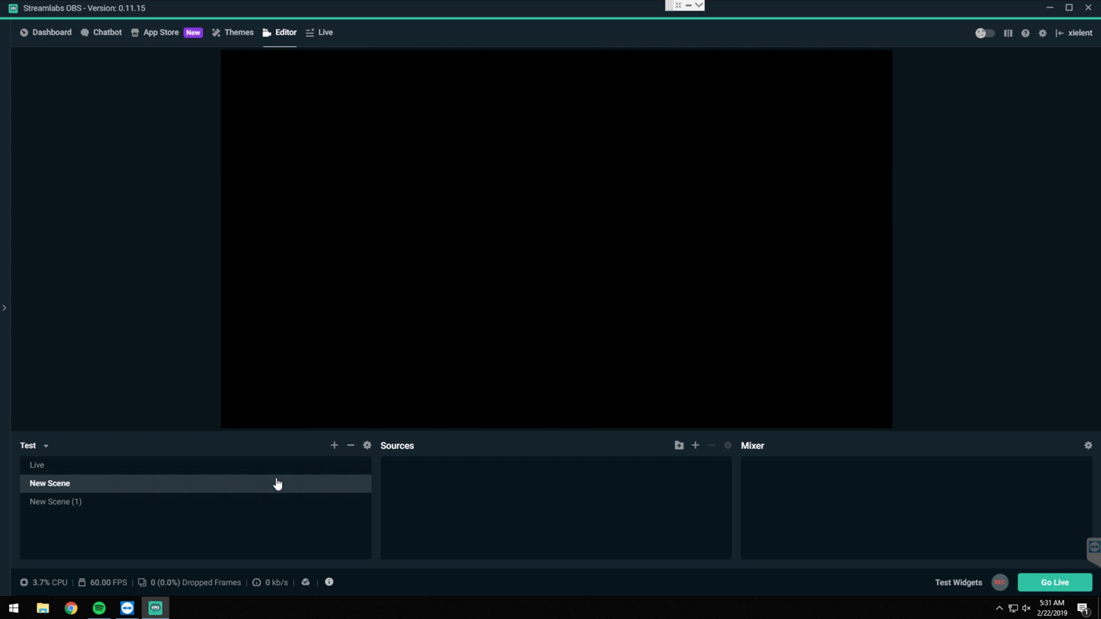
right_click(253, 487)
click(281, 510)
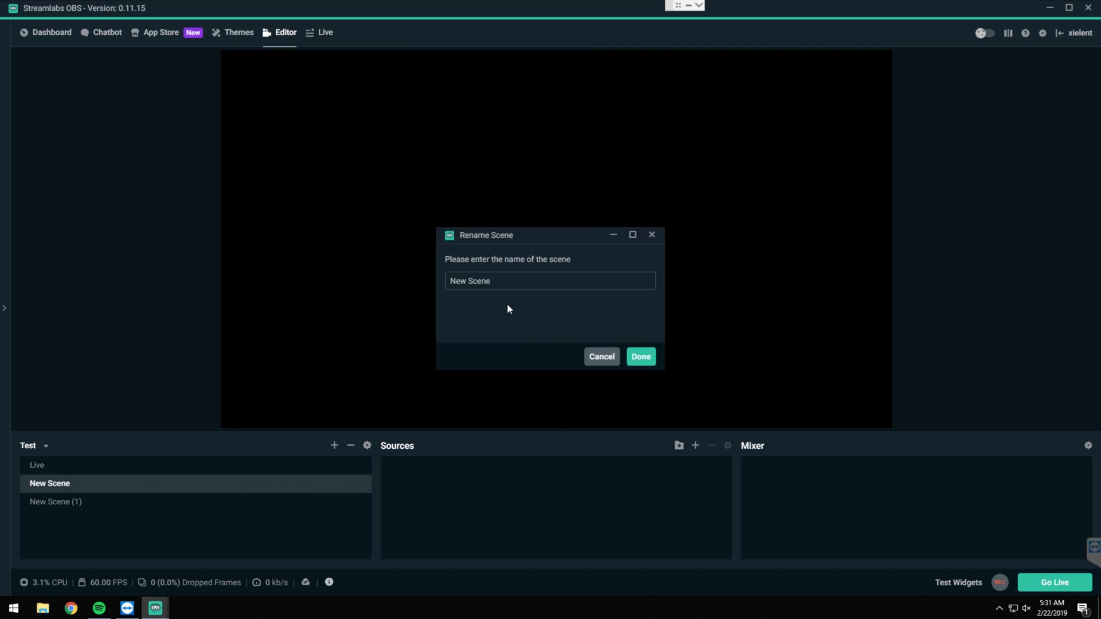
key(ctrl+a)
text(Starting Soon)
key(Return)
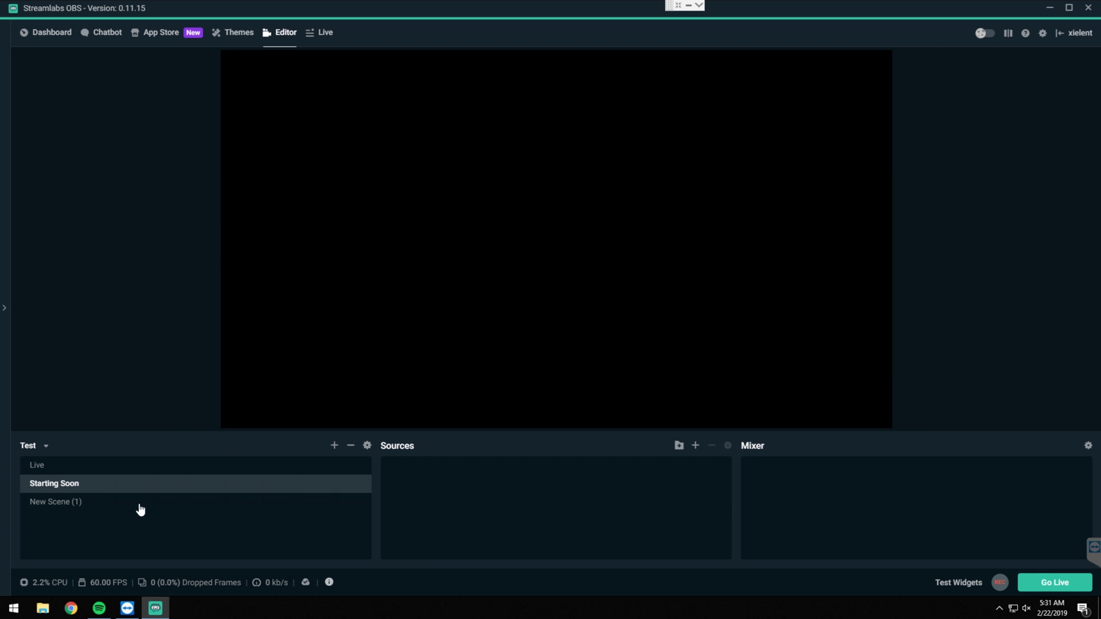
- Rename New Scene (1) to BRB
click(98, 505)
right_click(200, 508)
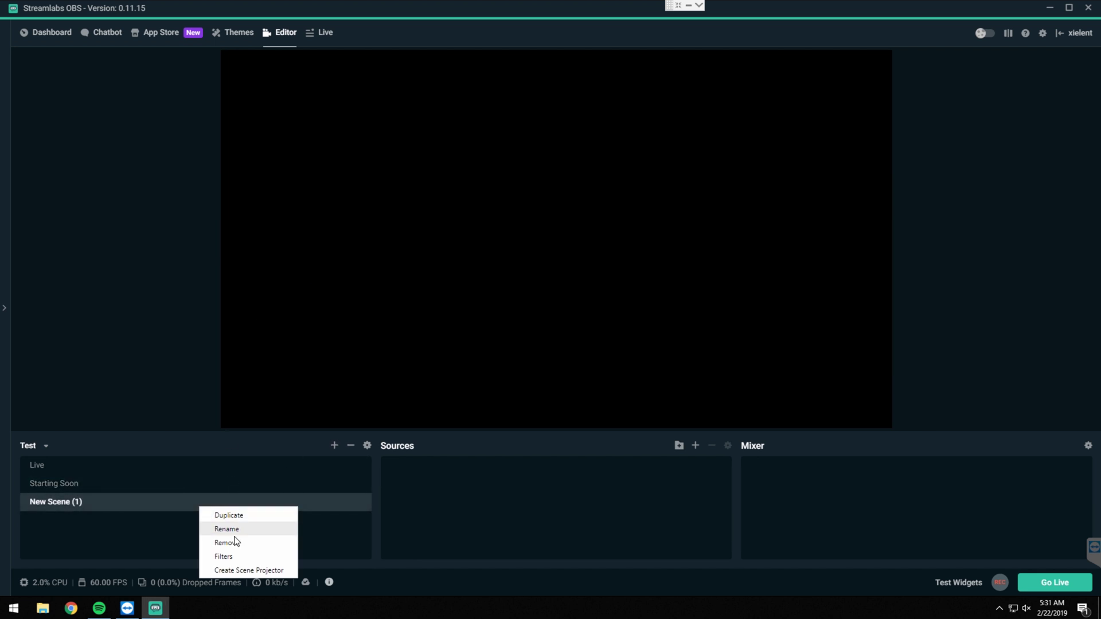
click(227, 529)
key(ctrl+a)
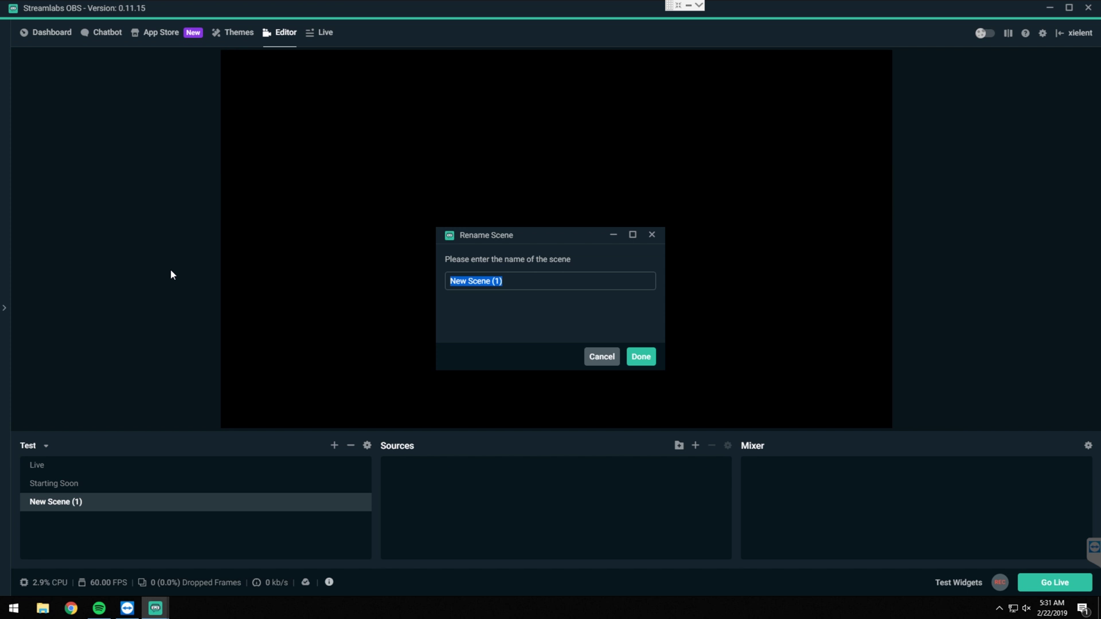
text(BRB)
key(Return)
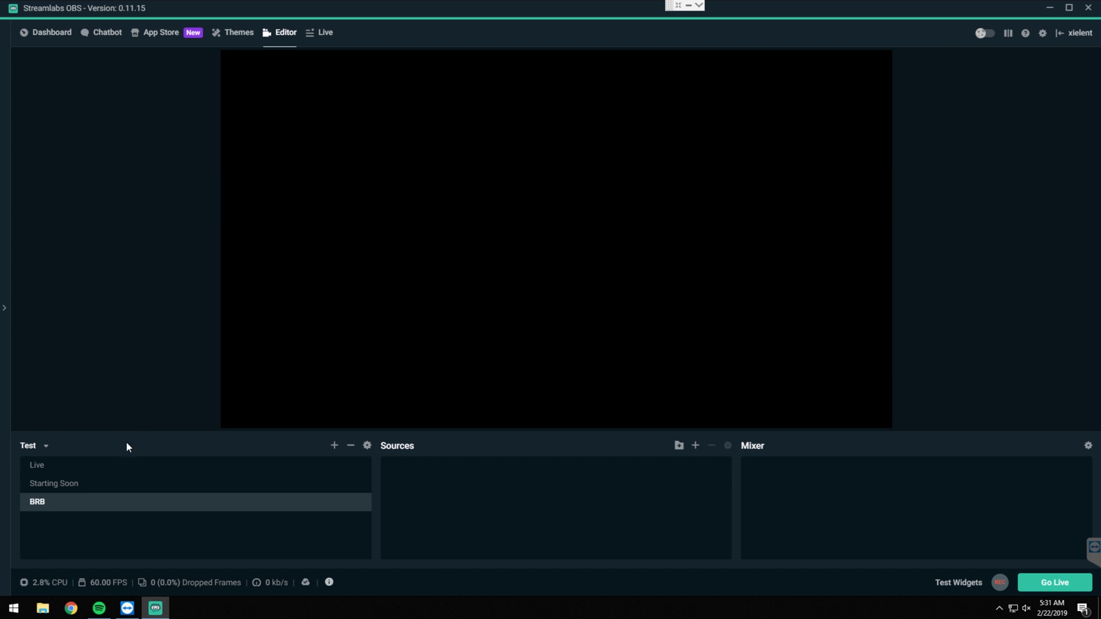
- In the Live scene, check the Volume folder's contents and copy the folder
click(81, 466)
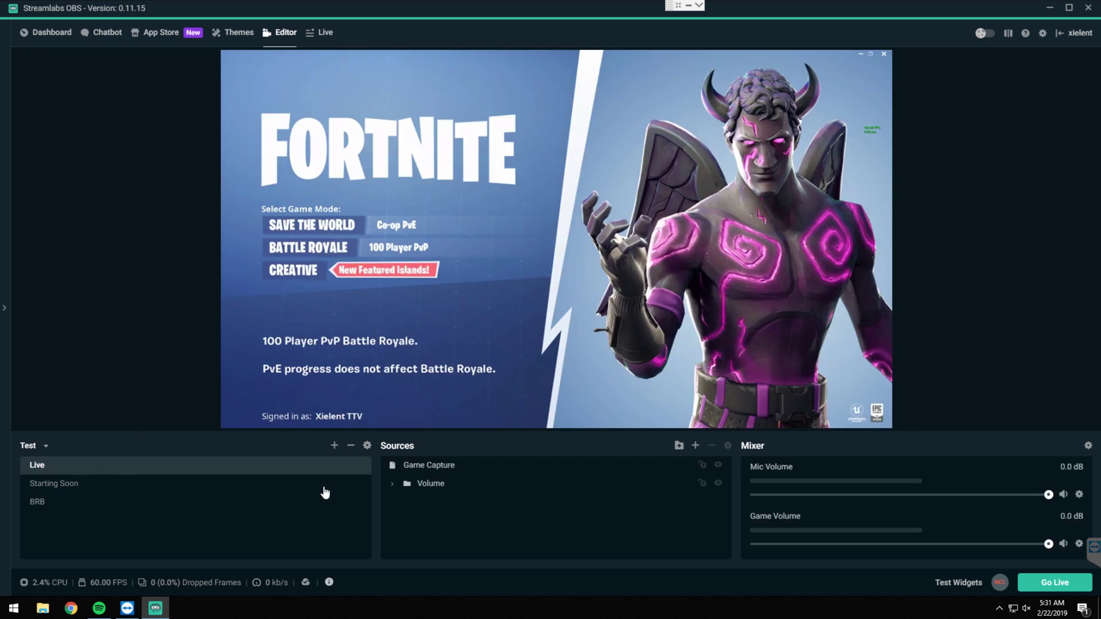
click(439, 488)
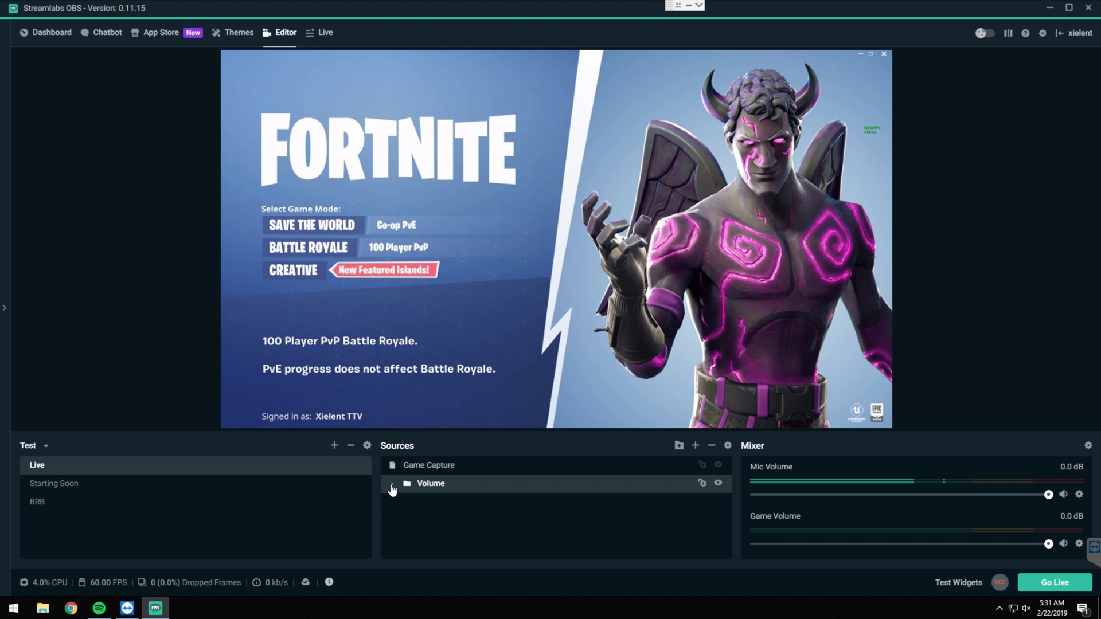
click(392, 488)
click(392, 485)
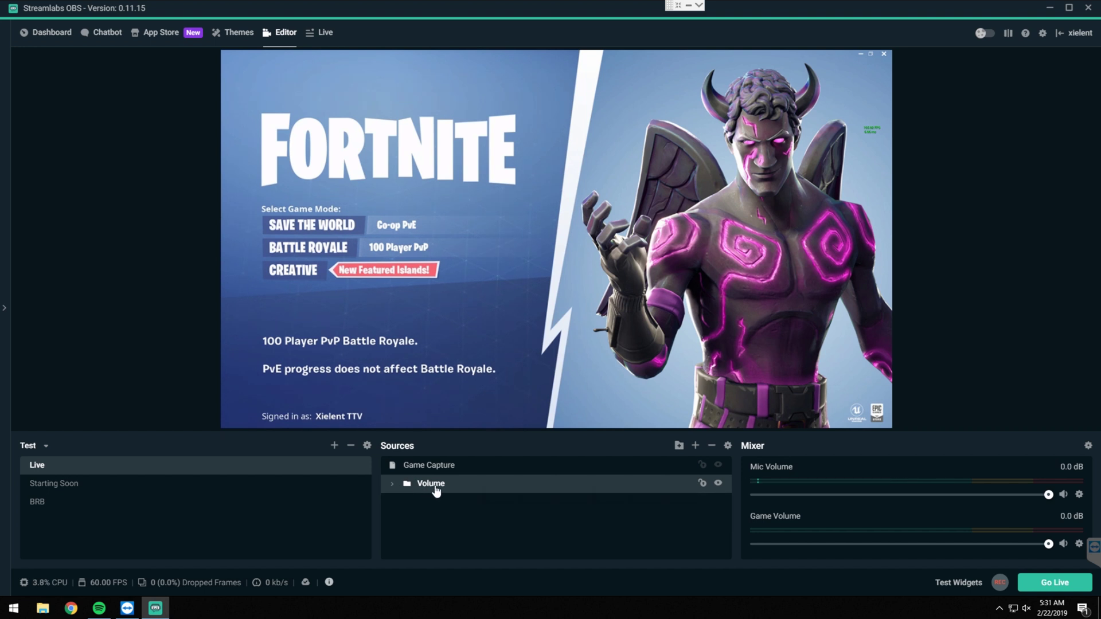
right_click(435, 486)
click(466, 339)
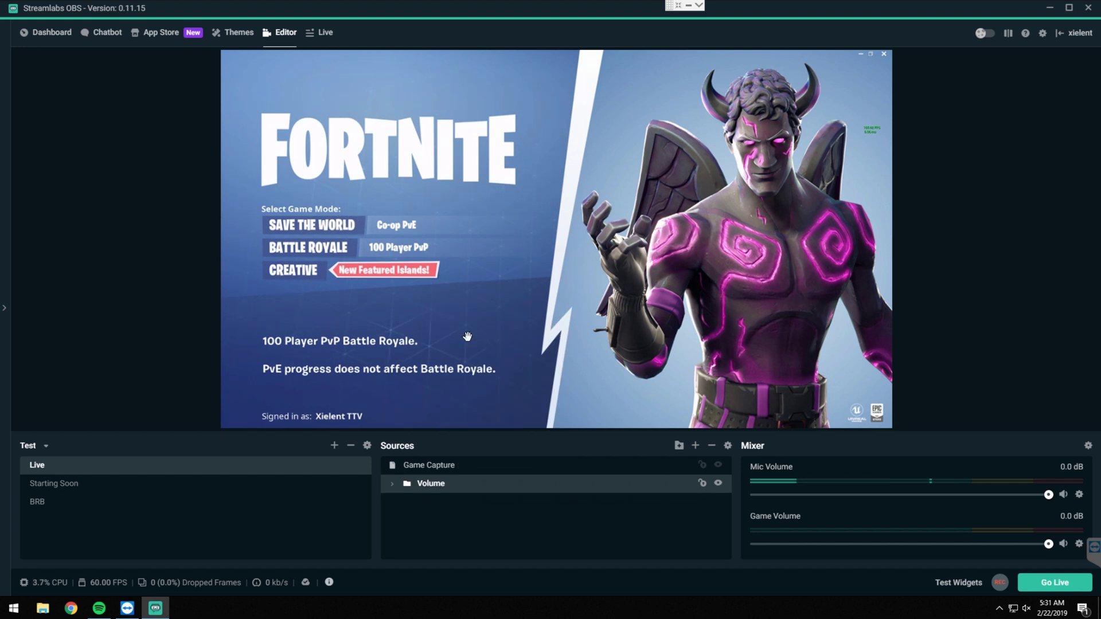
- Add a placeholder Image source with no file to the Starting Soon scene
click(79, 482)
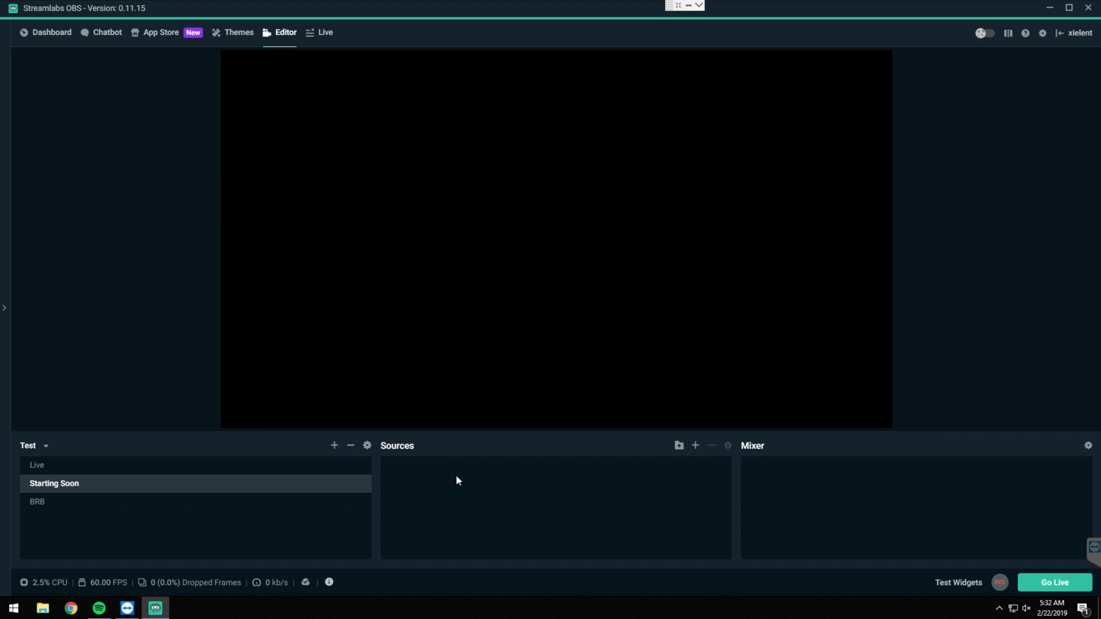
click(695, 446)
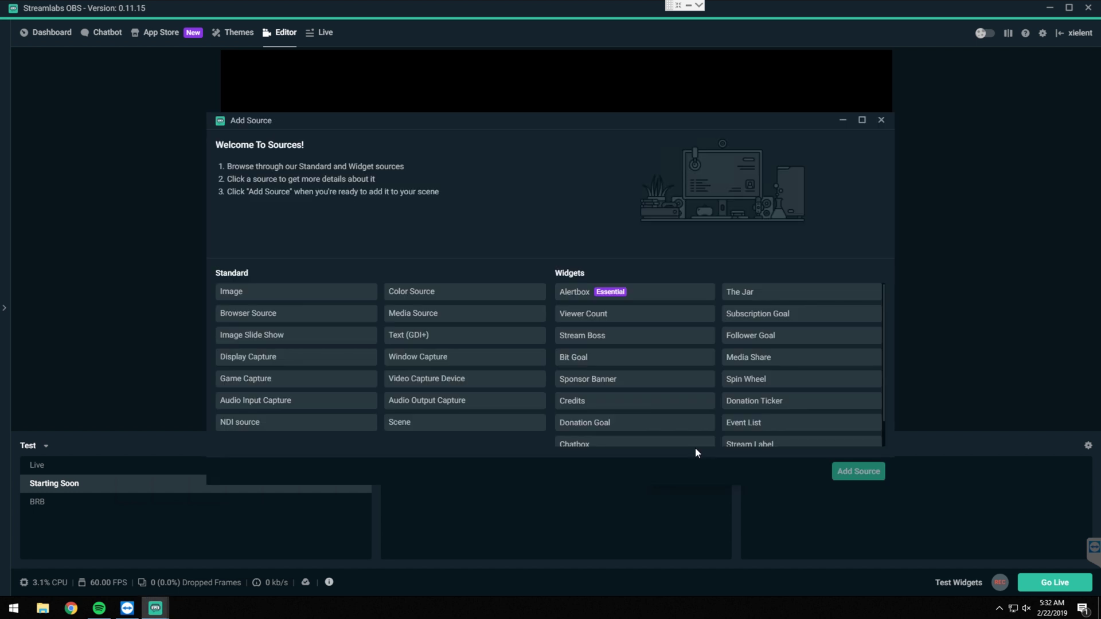
click(295, 300)
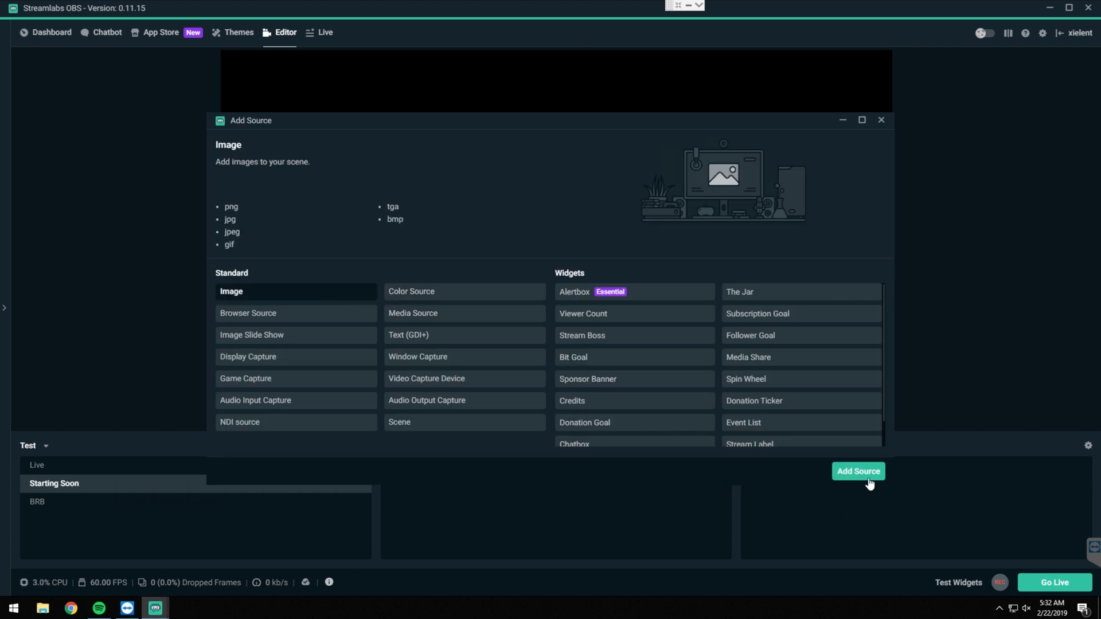
click(865, 476)
click(677, 250)
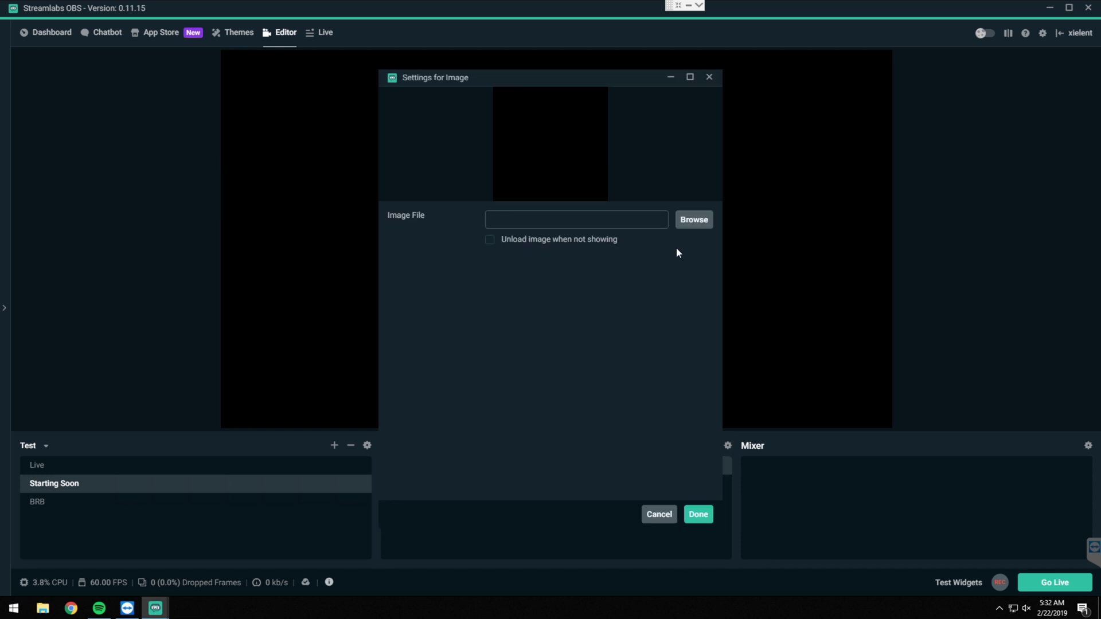
click(709, 77)
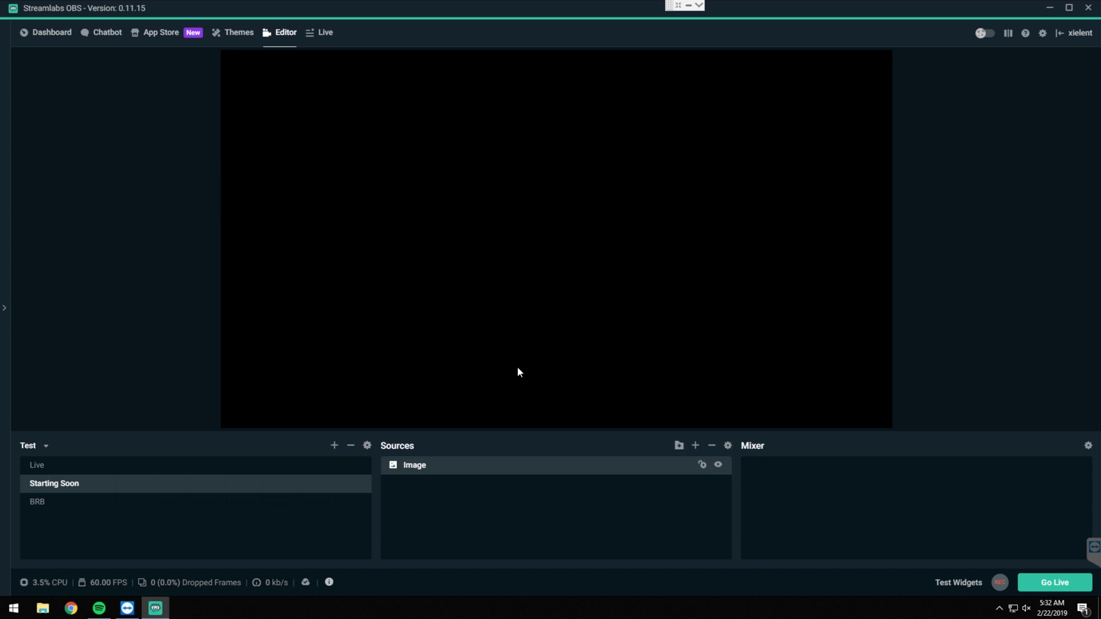
- Paste a duplicate of the Volume folder into Starting Soon and remove the placeholder Image source
right_click(445, 473)
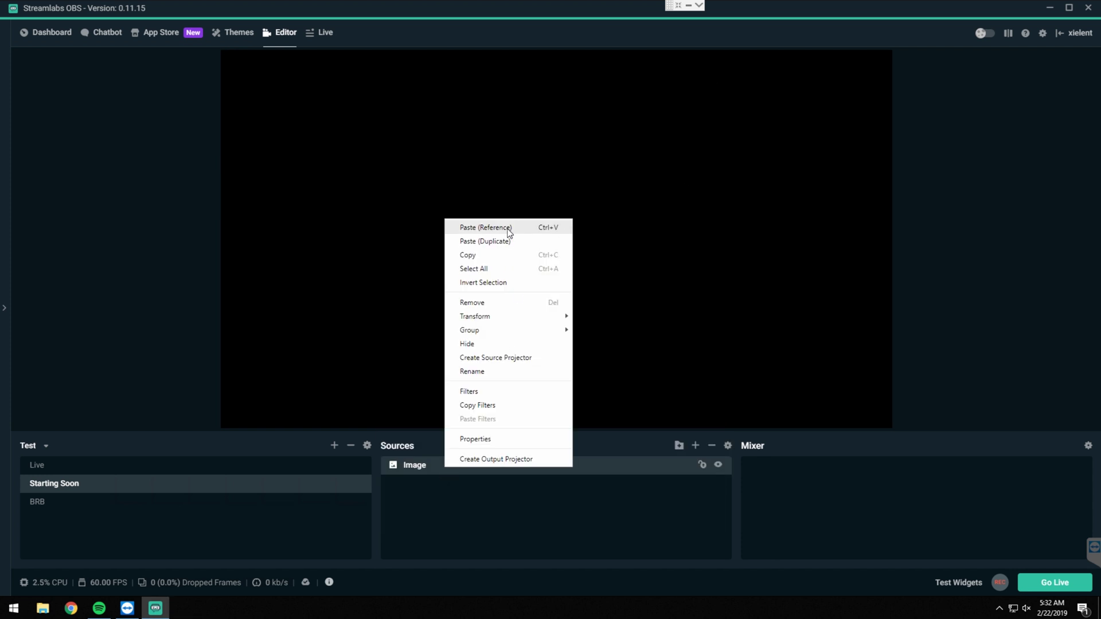
click(500, 242)
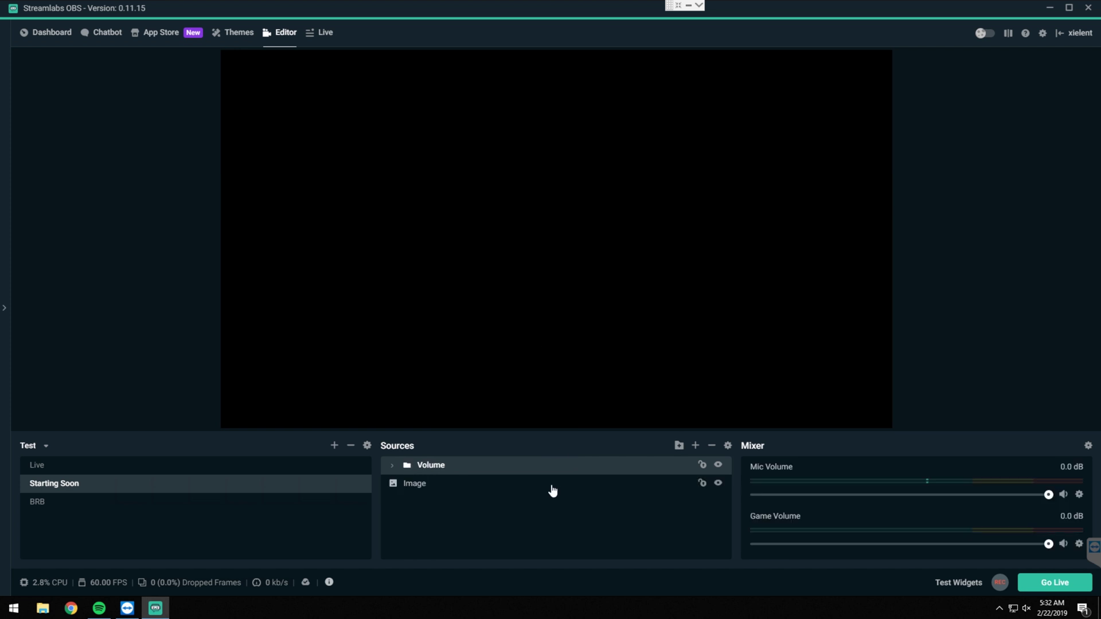
right_click(439, 492)
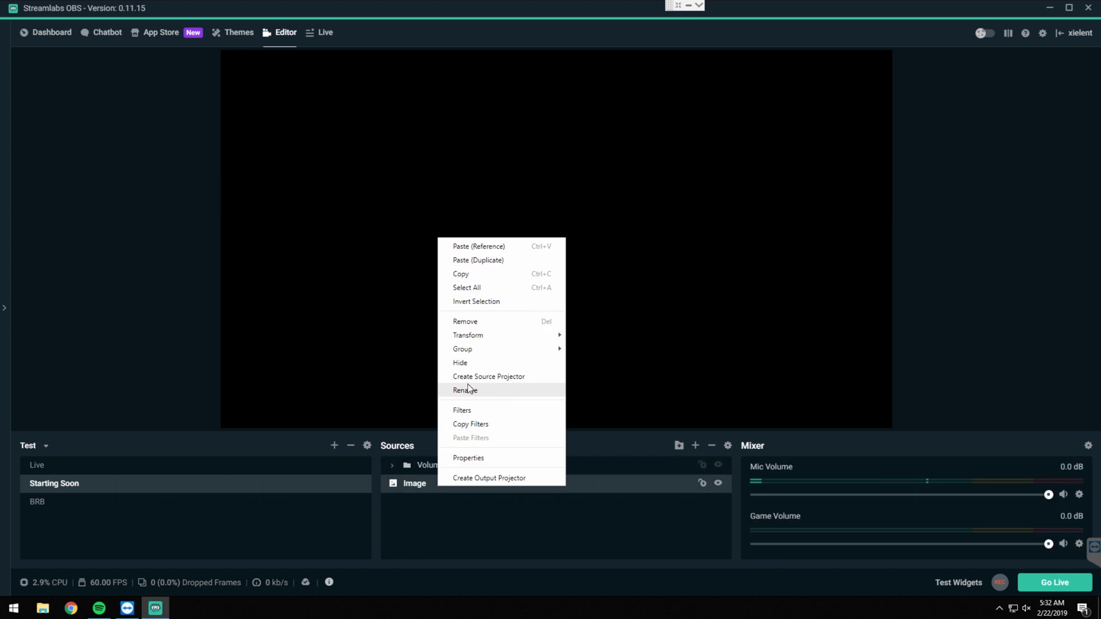
click(471, 321)
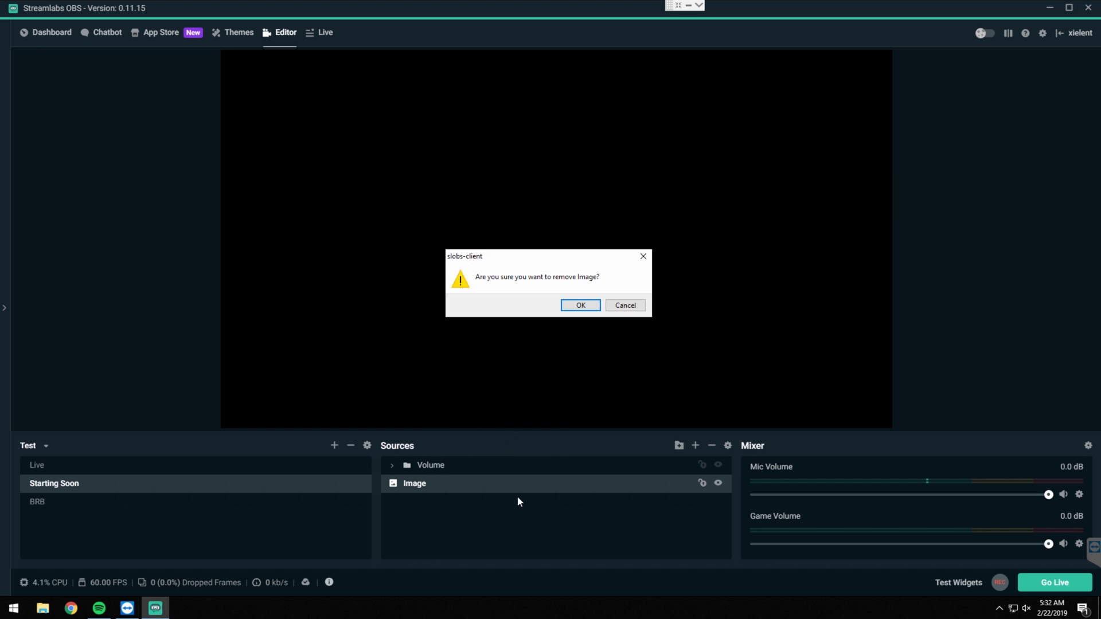
click(579, 307)
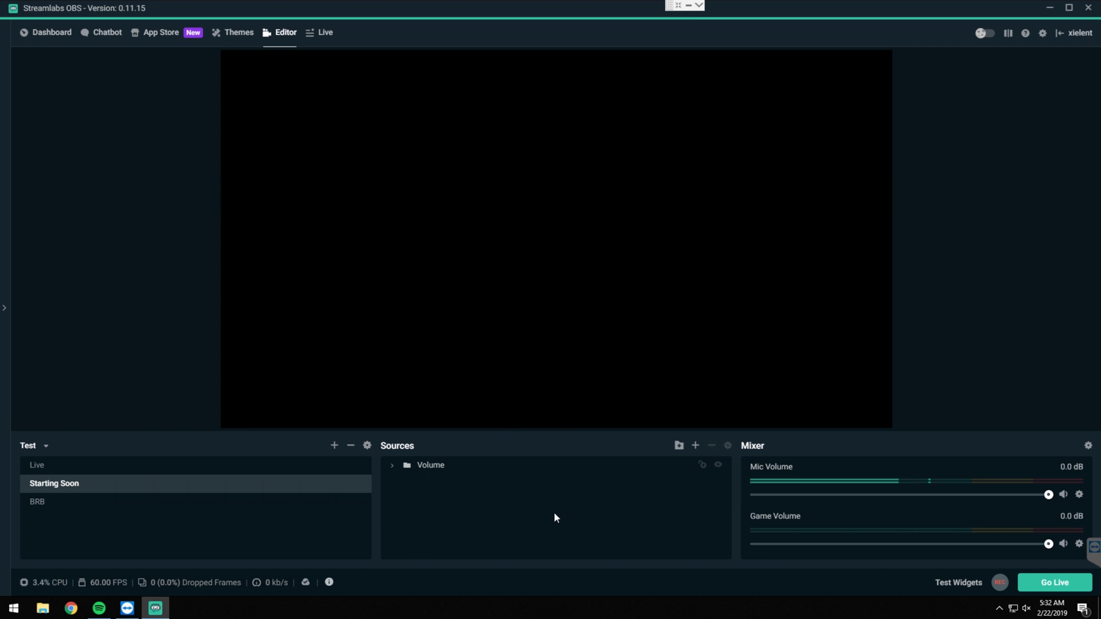
- Add a placeholder Image source with no file to the BRB scene
click(39, 509)
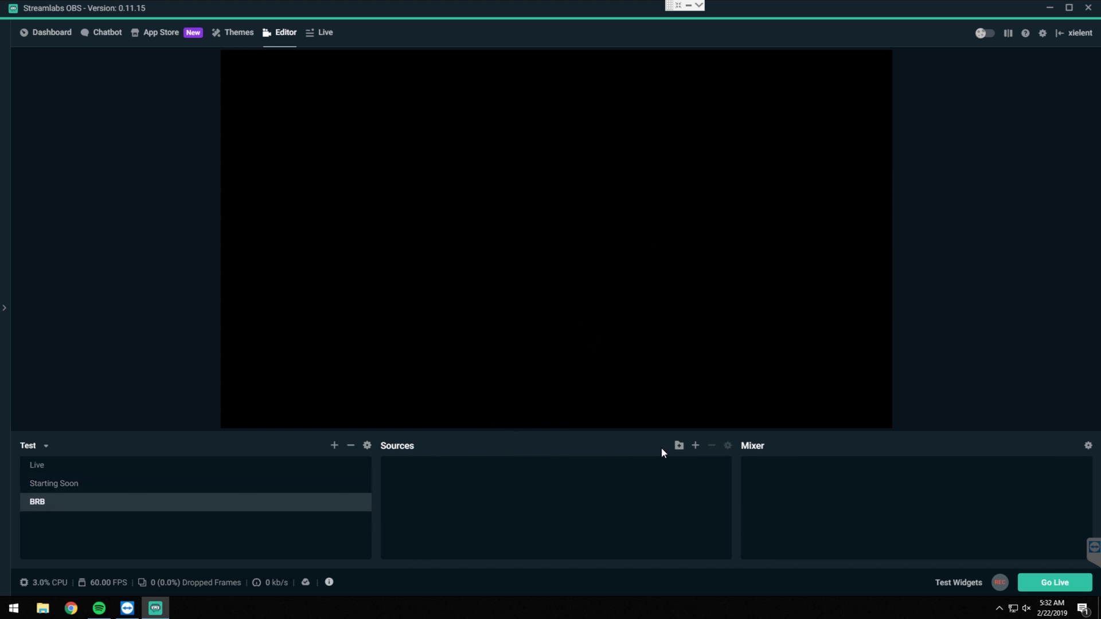
click(695, 445)
click(306, 294)
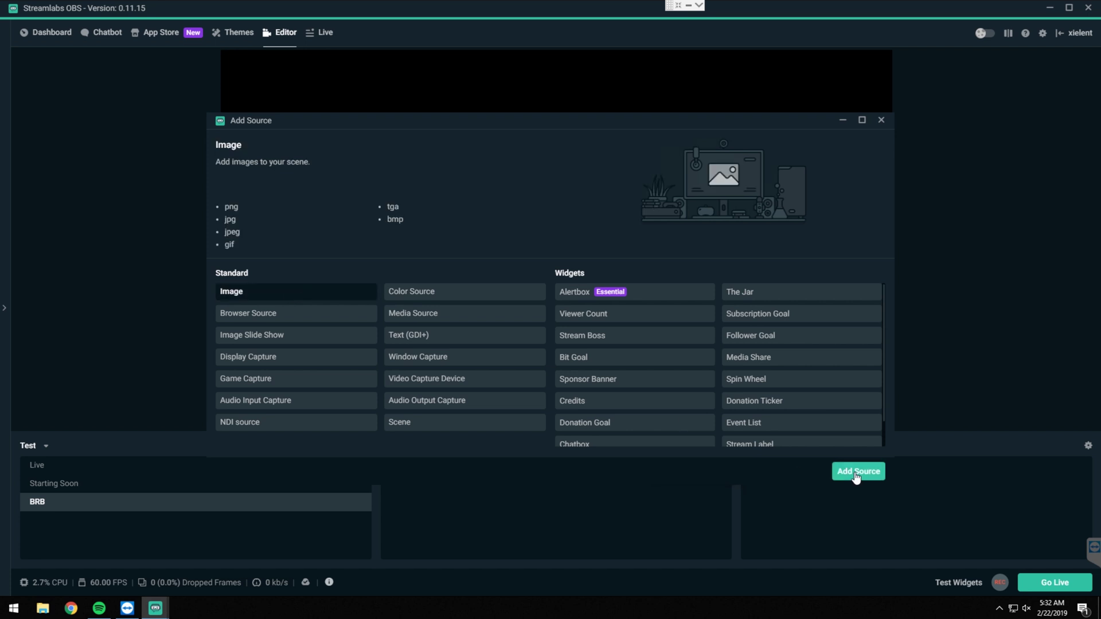
click(857, 472)
click(689, 248)
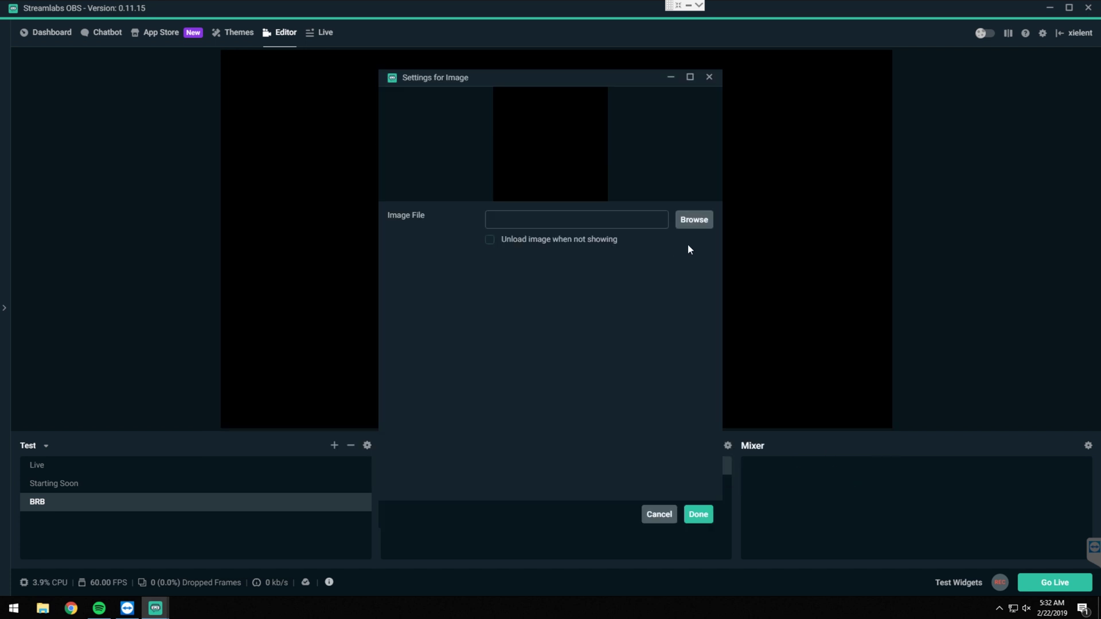
click(708, 78)
- Paste a duplicate of the Volume folder into BRB and remove the Image source
right_click(499, 468)
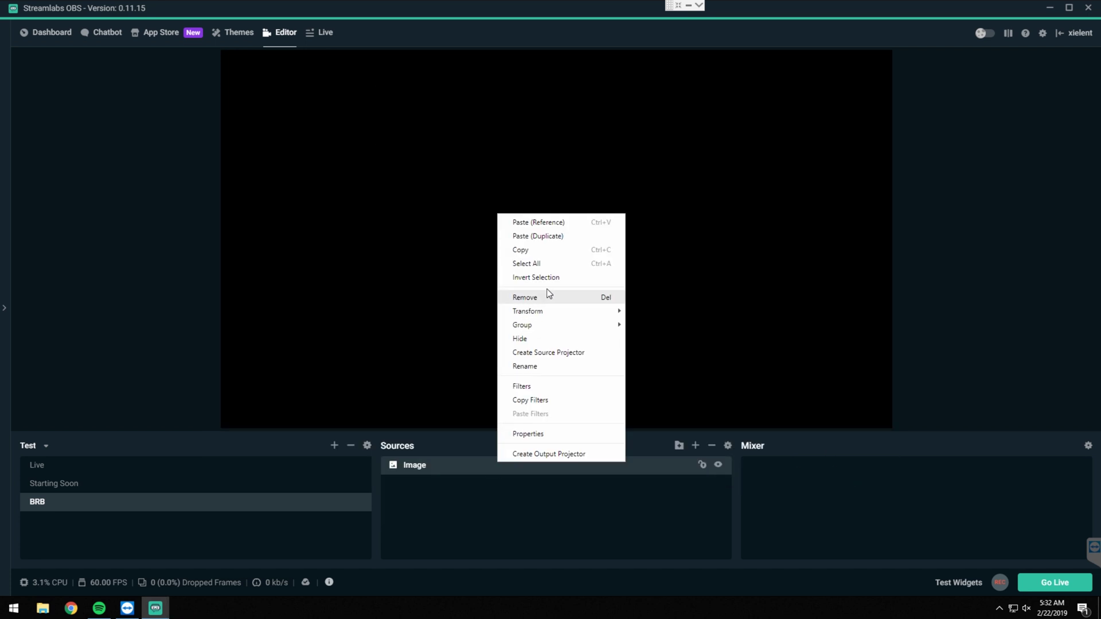
click(544, 236)
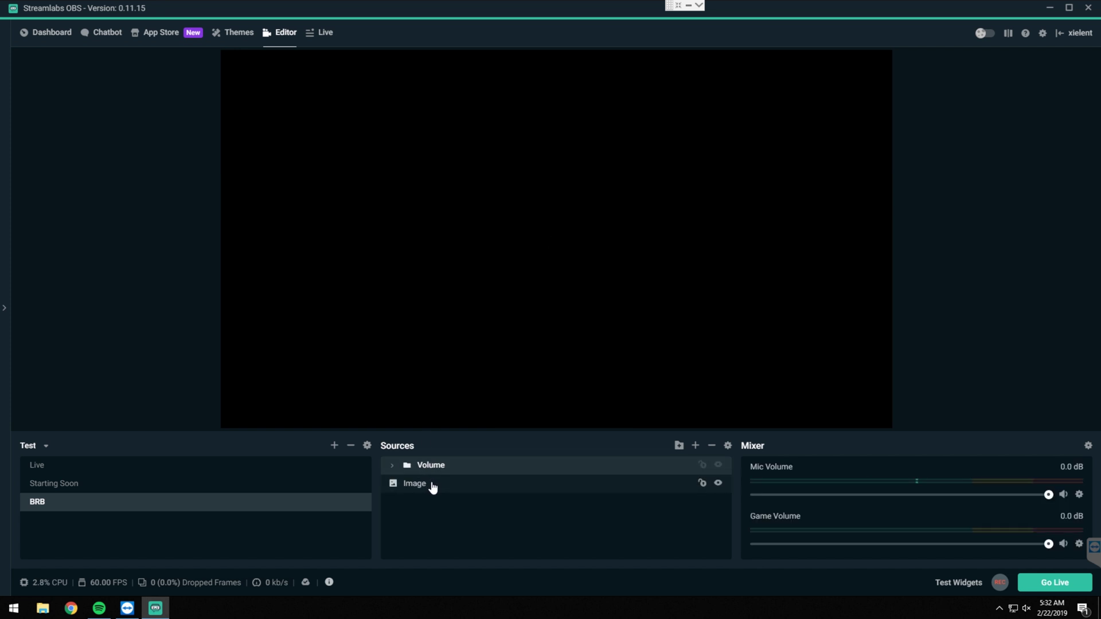
right_click(433, 483)
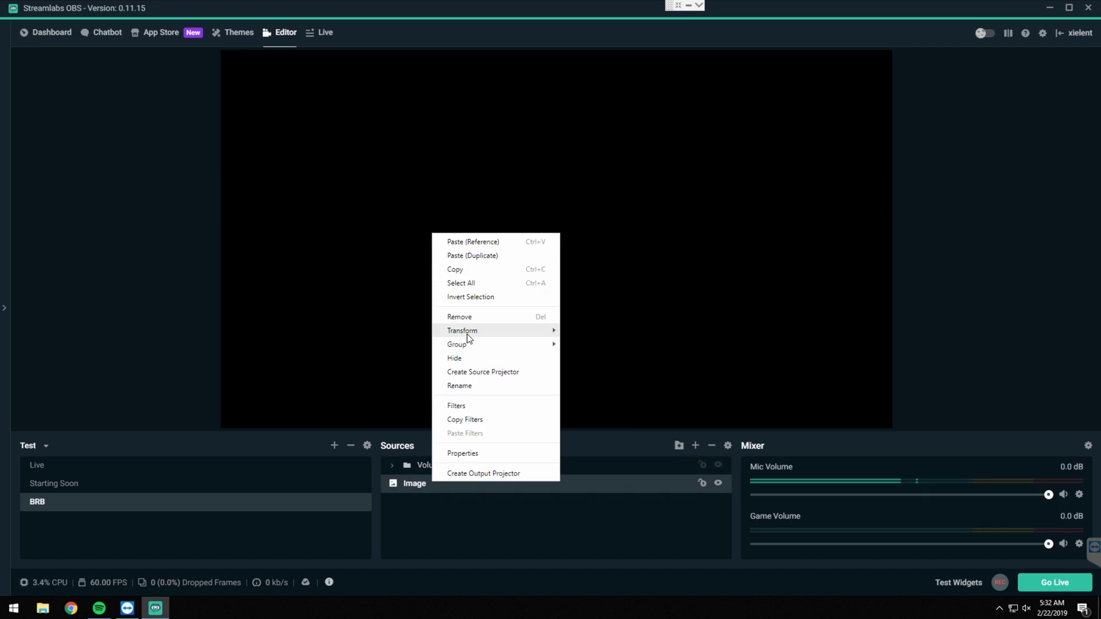
click(465, 317)
click(580, 305)
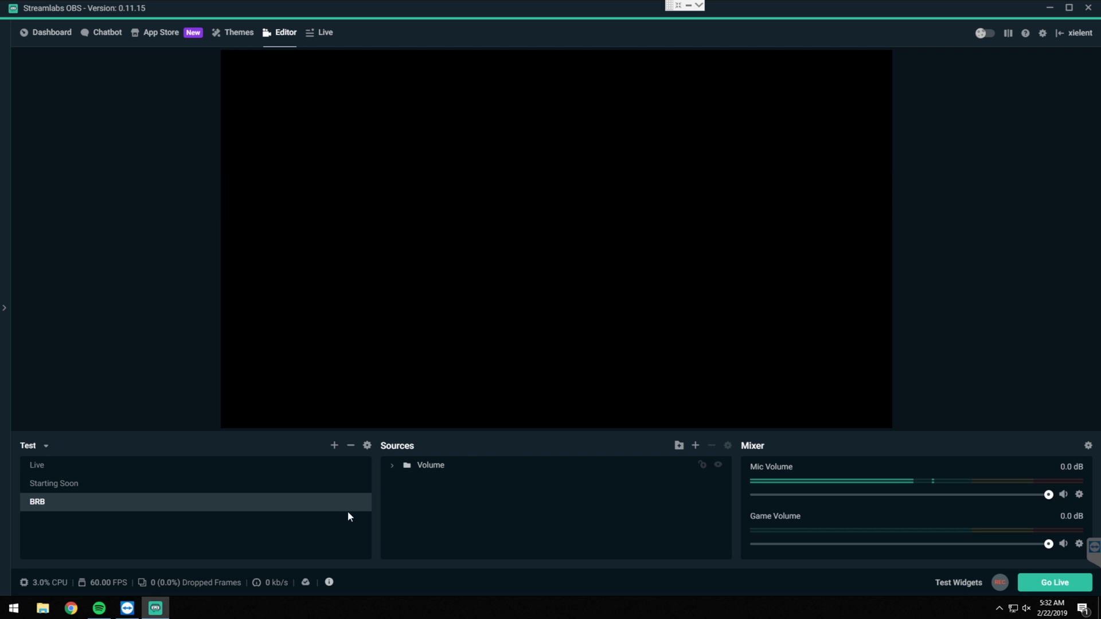
- Flip through the Live, Starting Soon and BRB scenes, then show the scene collections list
click(83, 483)
click(64, 466)
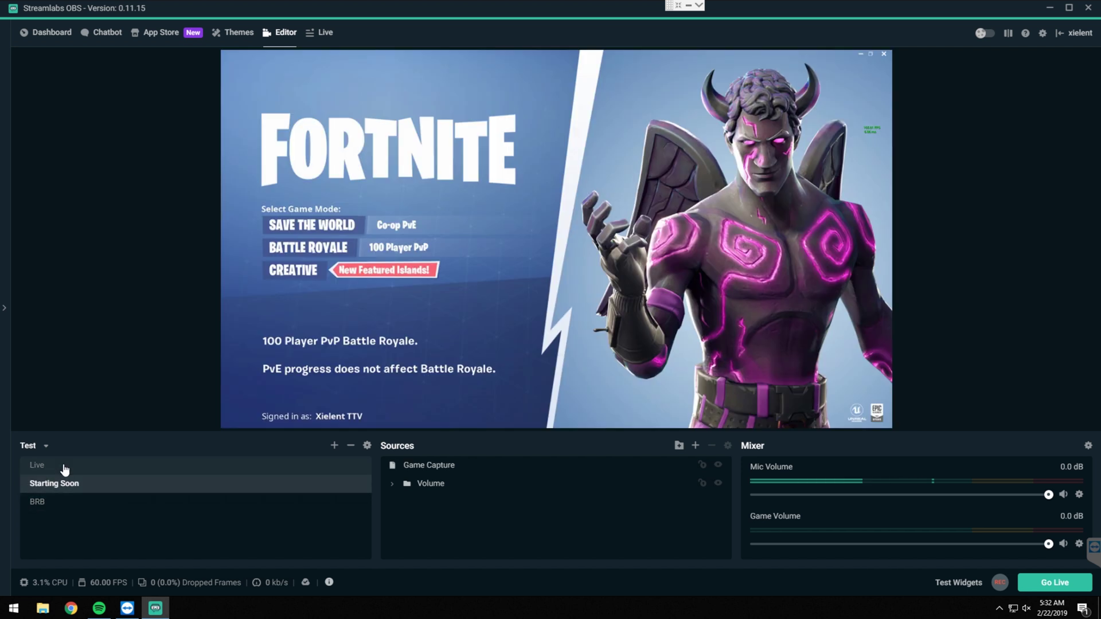
click(66, 486)
click(62, 503)
click(54, 464)
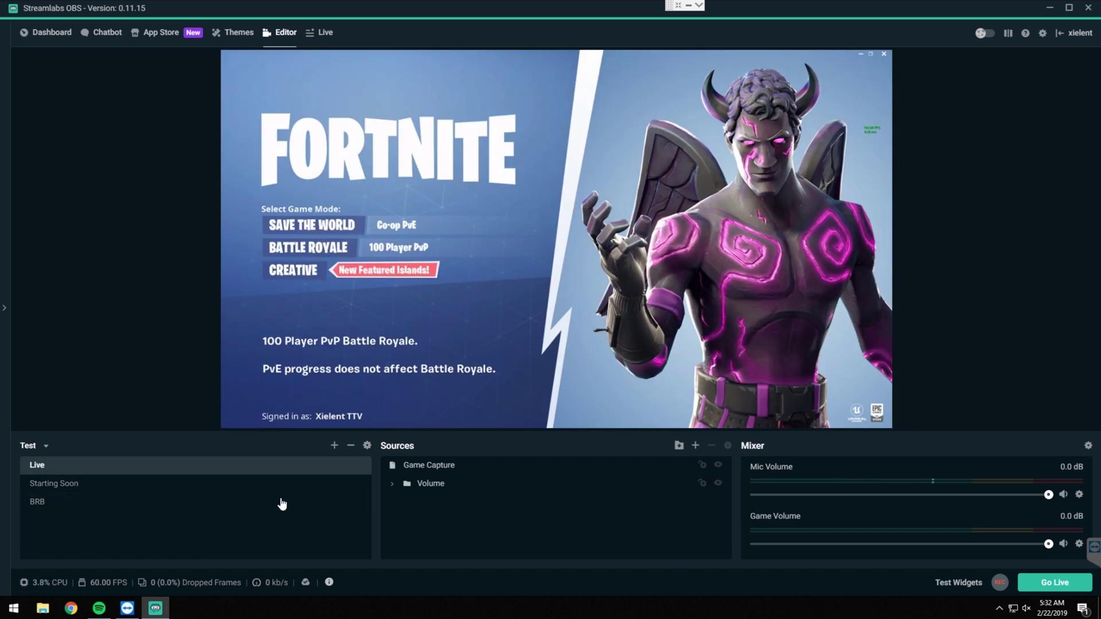
click(85, 484)
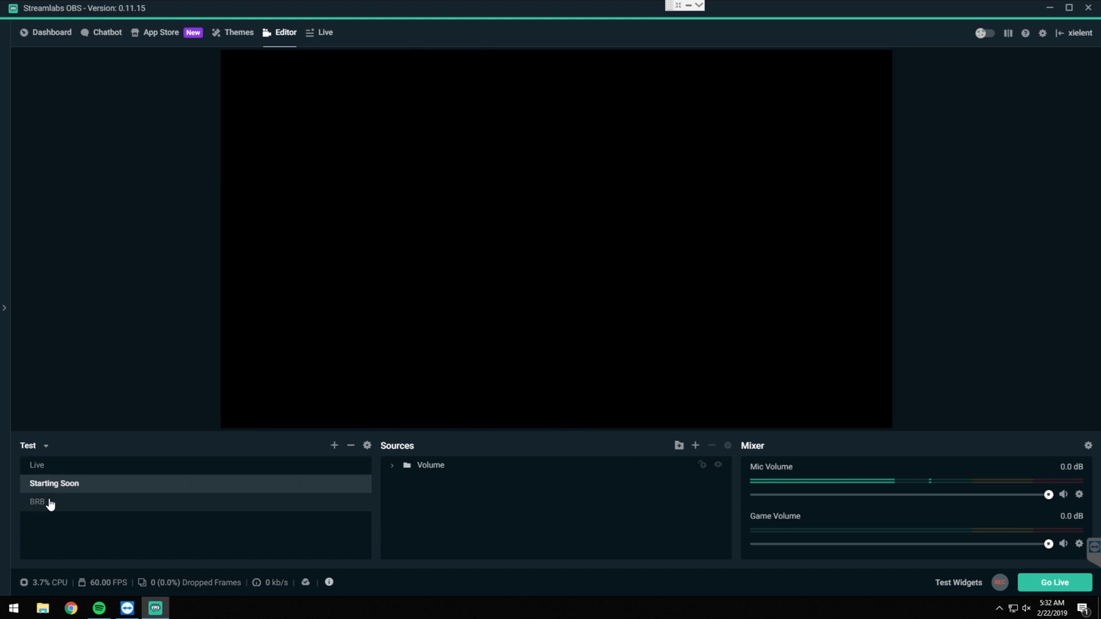
click(49, 501)
click(40, 449)
- Load the Interface - by Nerd or Die collection and open its Stream Starting scene
scroll(56, 533, down, 1)
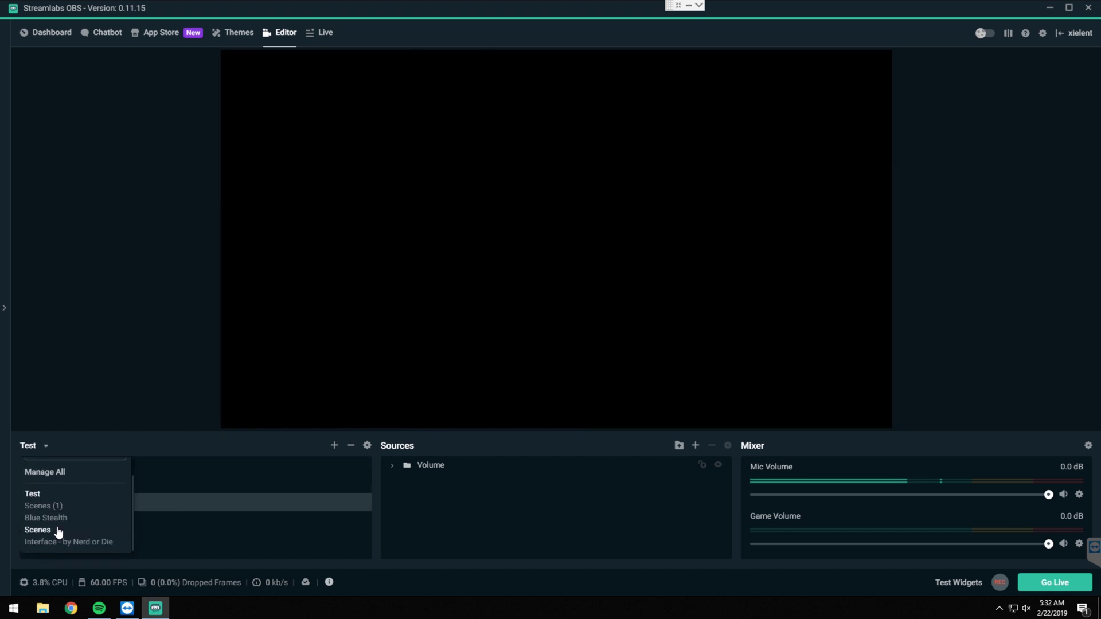
click(60, 543)
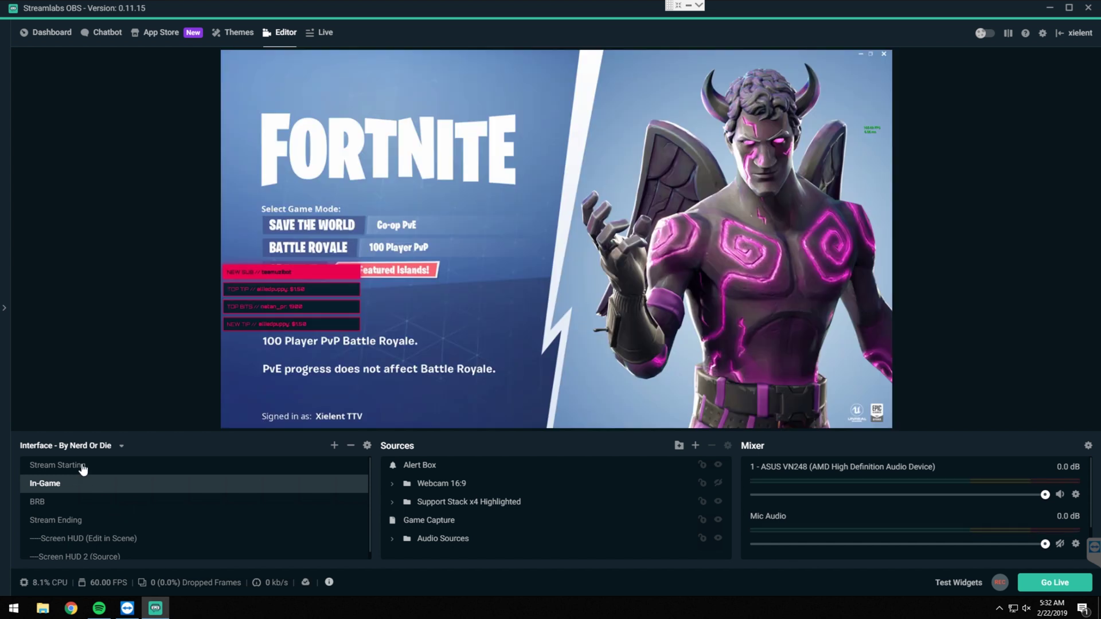
click(80, 466)
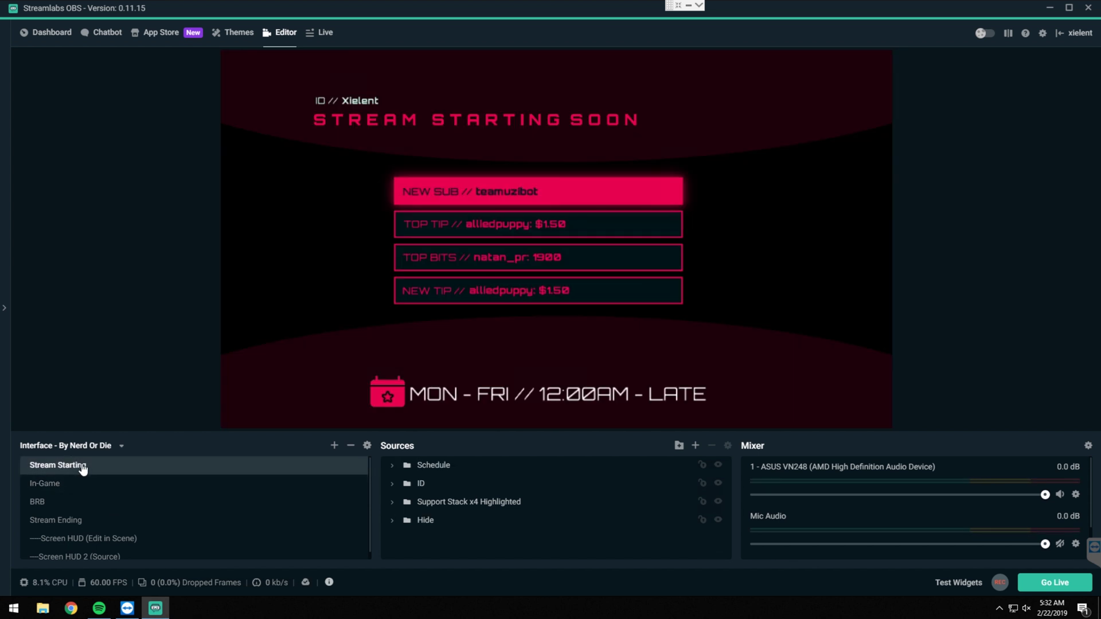
- Inspect the Schedule, ID, Support Stack x4 Highlighted and background sources, and expand the Hide folder
click(430, 471)
click(430, 487)
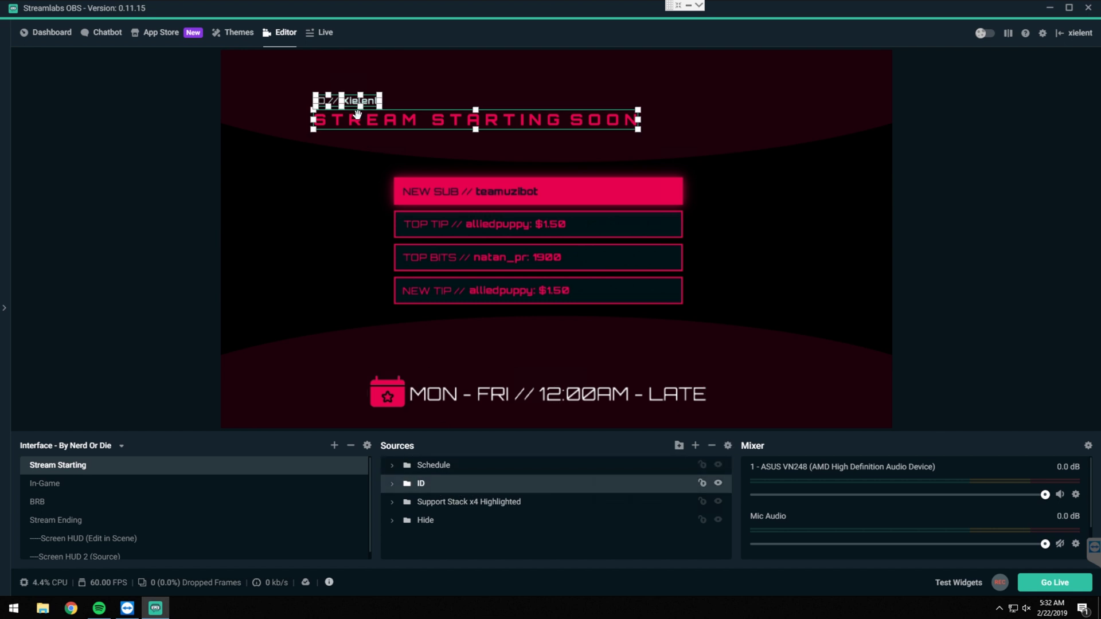
click(453, 505)
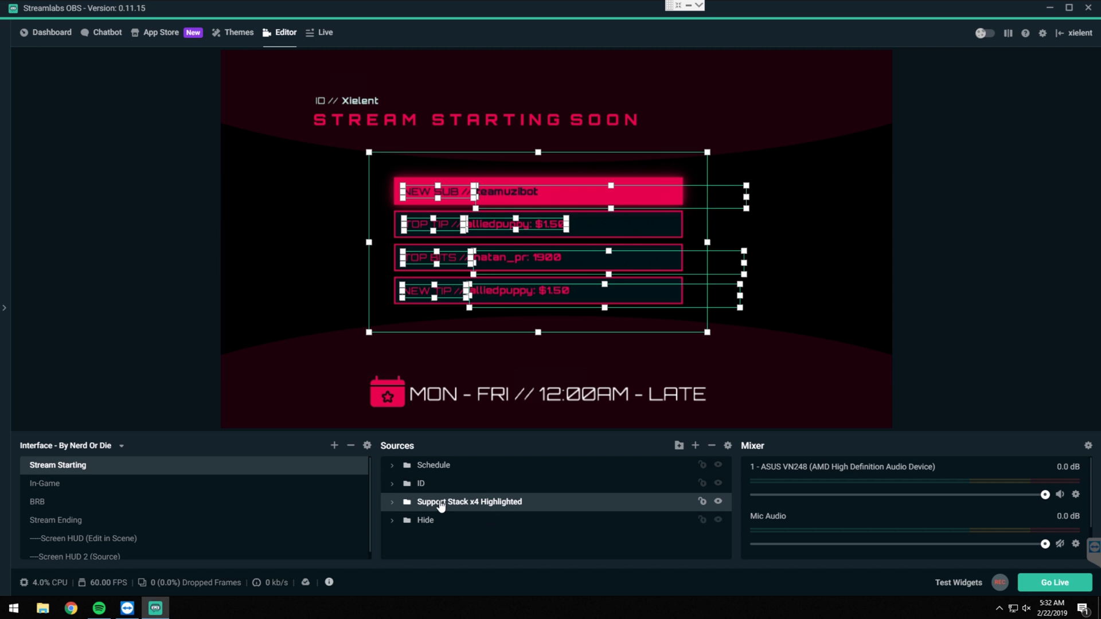
click(277, 327)
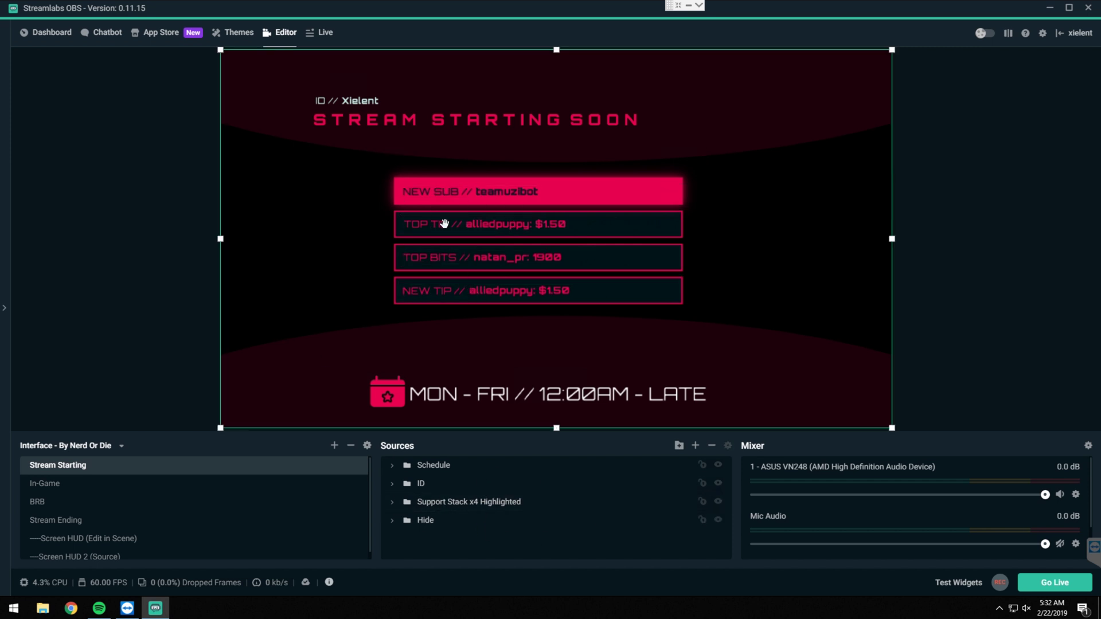
click(441, 520)
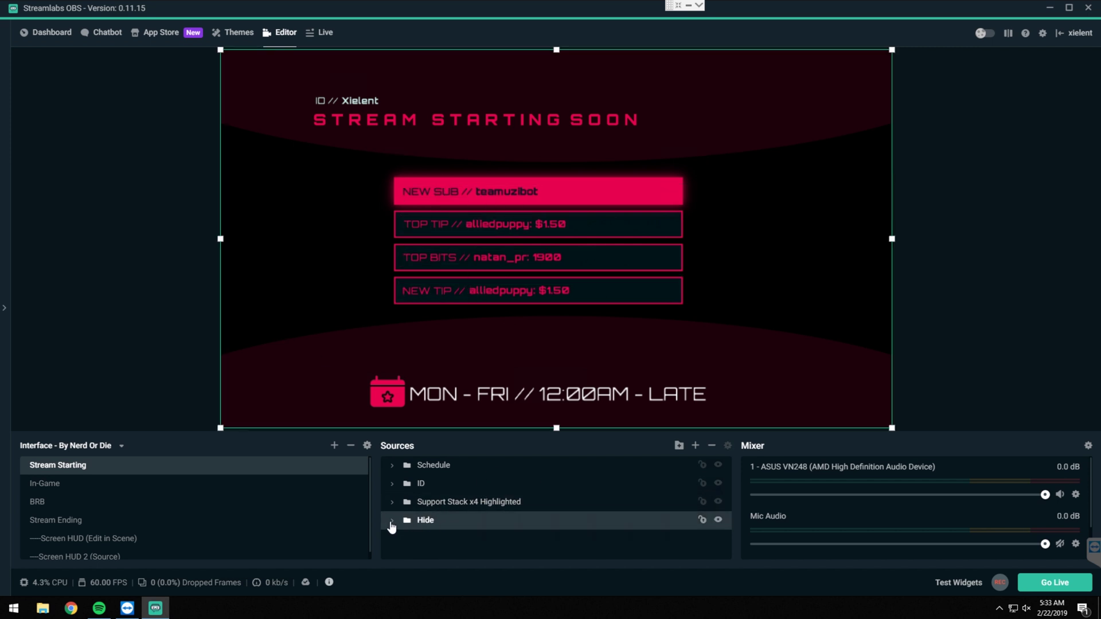
click(392, 525)
- Expand Audio Sources to check Mic Audio and Game Audio, then collapse it
scroll(385, 511, down, 1)
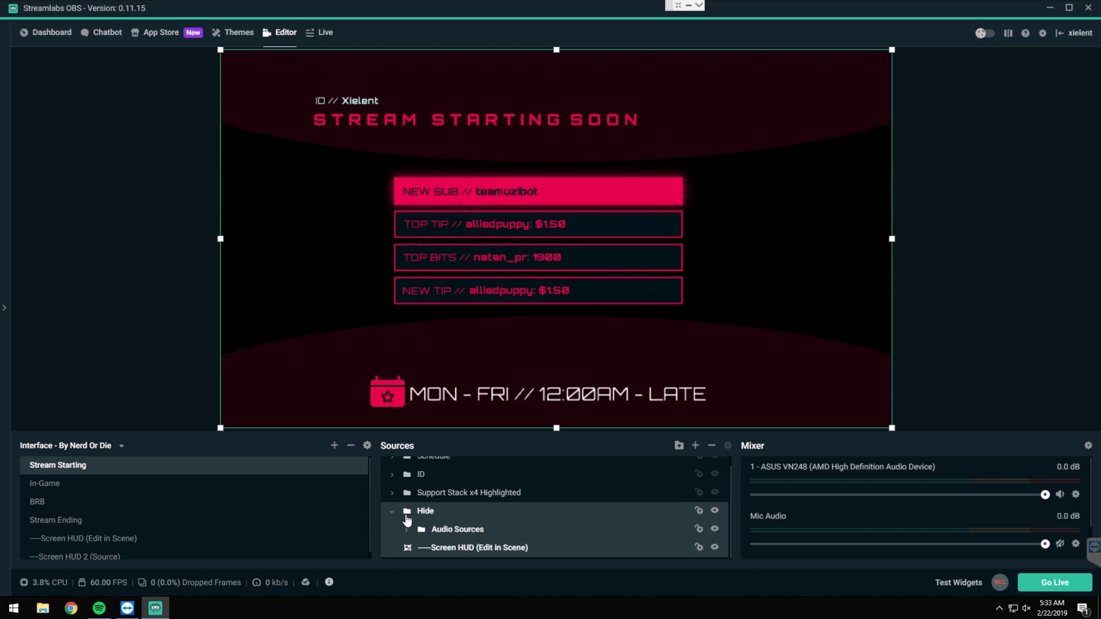
click(452, 530)
click(407, 529)
scroll(486, 535, down, 1)
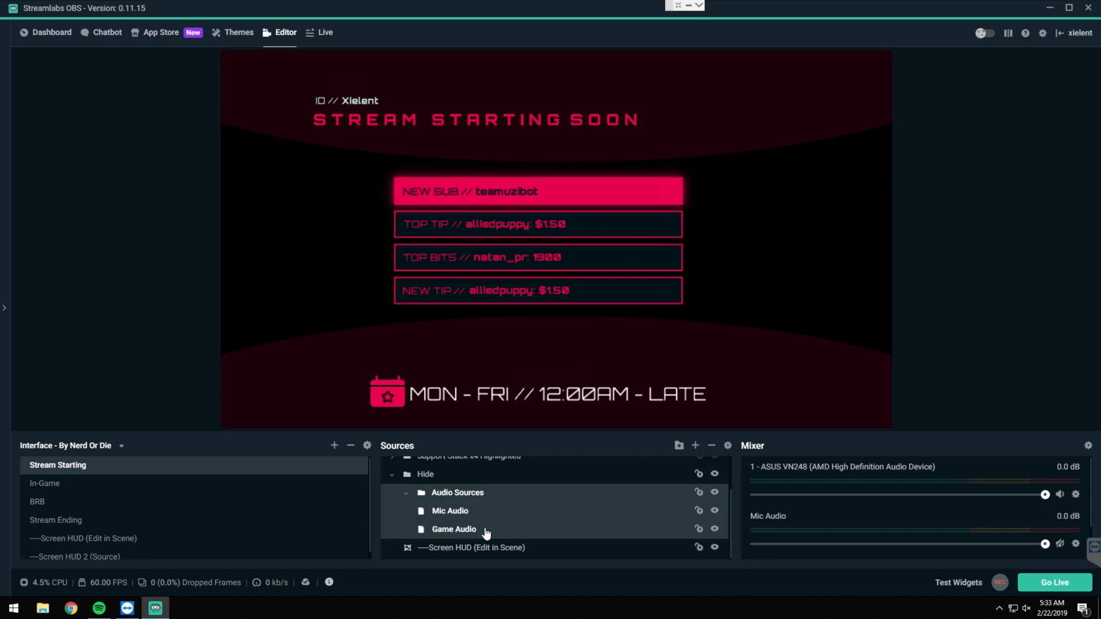
click(446, 513)
click(453, 532)
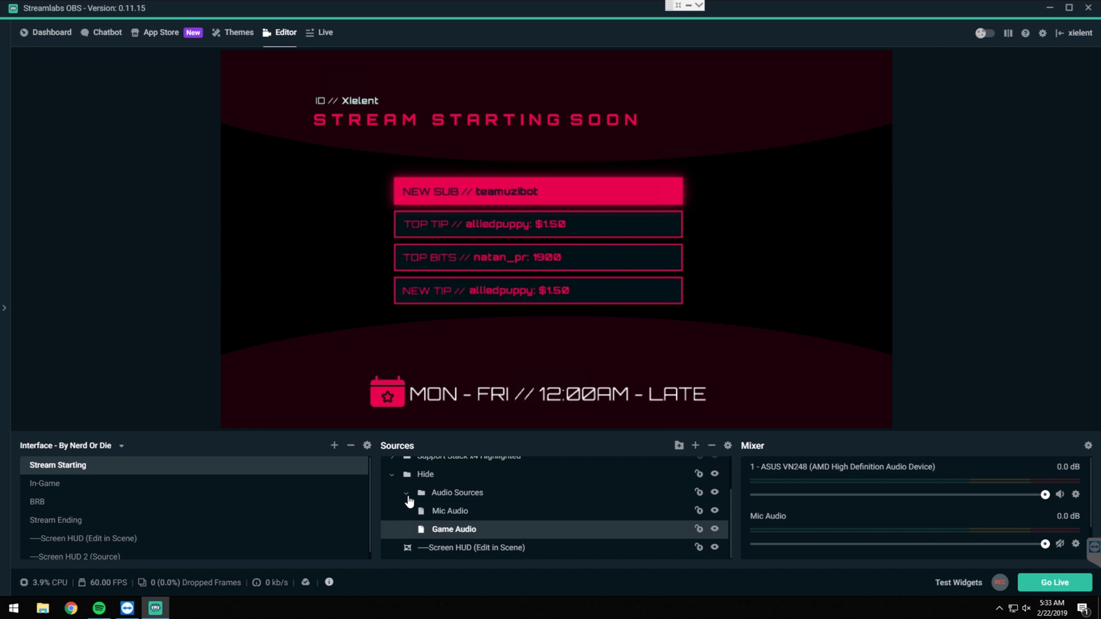
click(406, 493)
- Check the Audio Sources folder in the In-Game scene and the Hide and Audio Sources folders in BRB
click(392, 508)
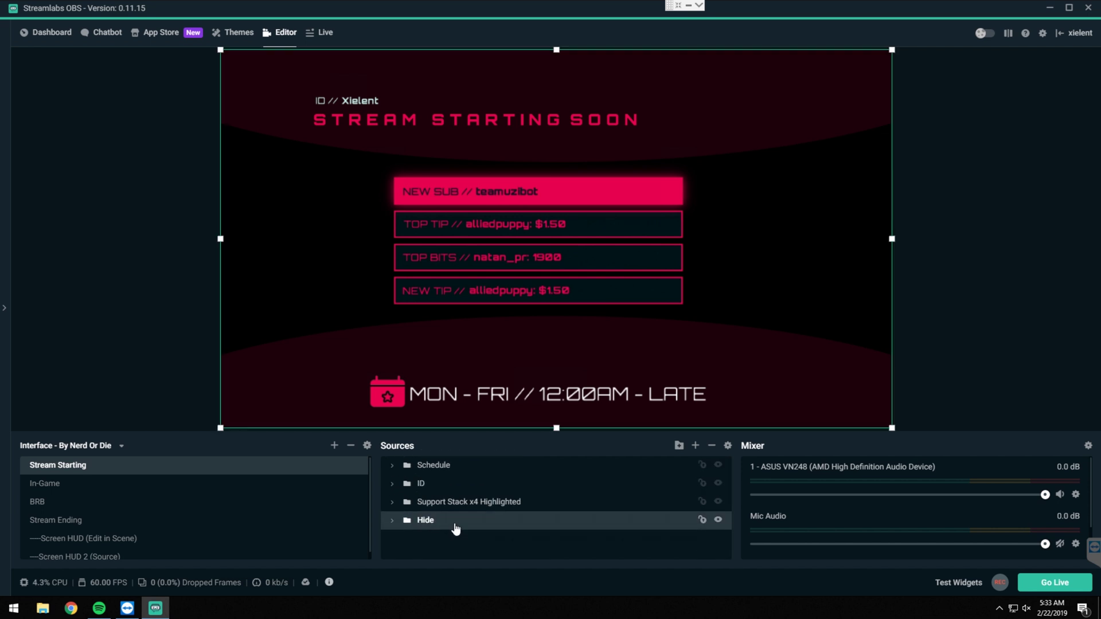
click(67, 489)
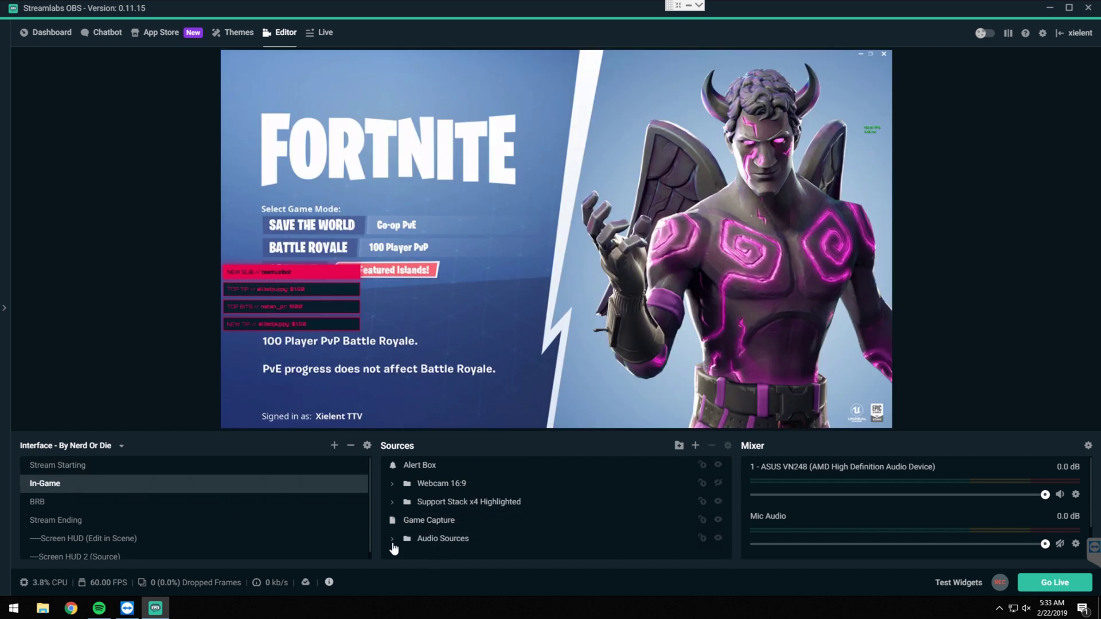
click(440, 540)
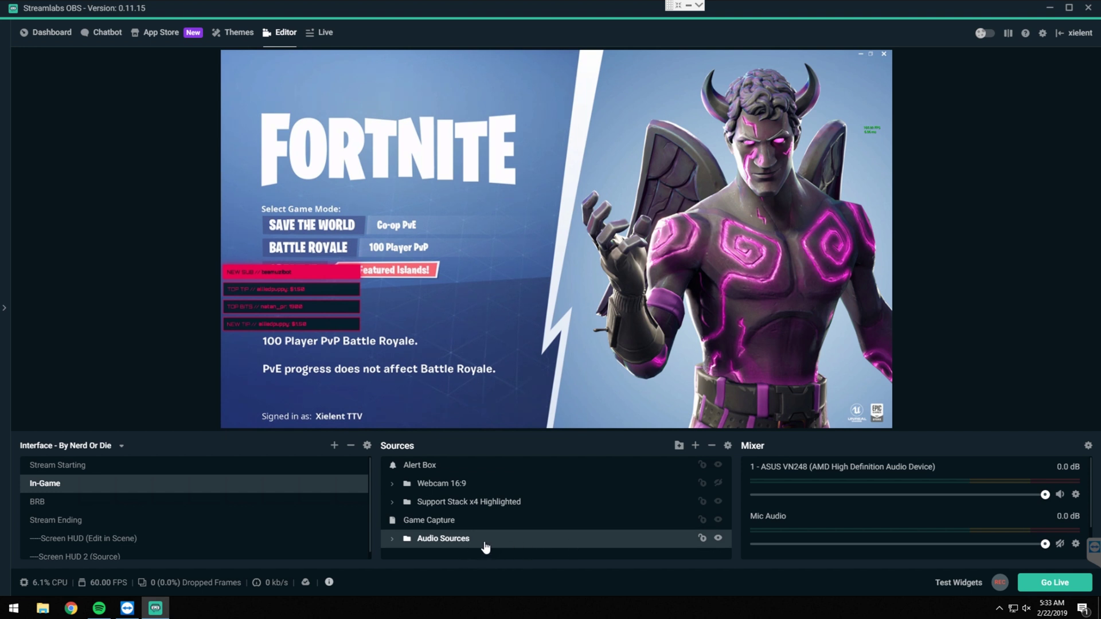
click(53, 505)
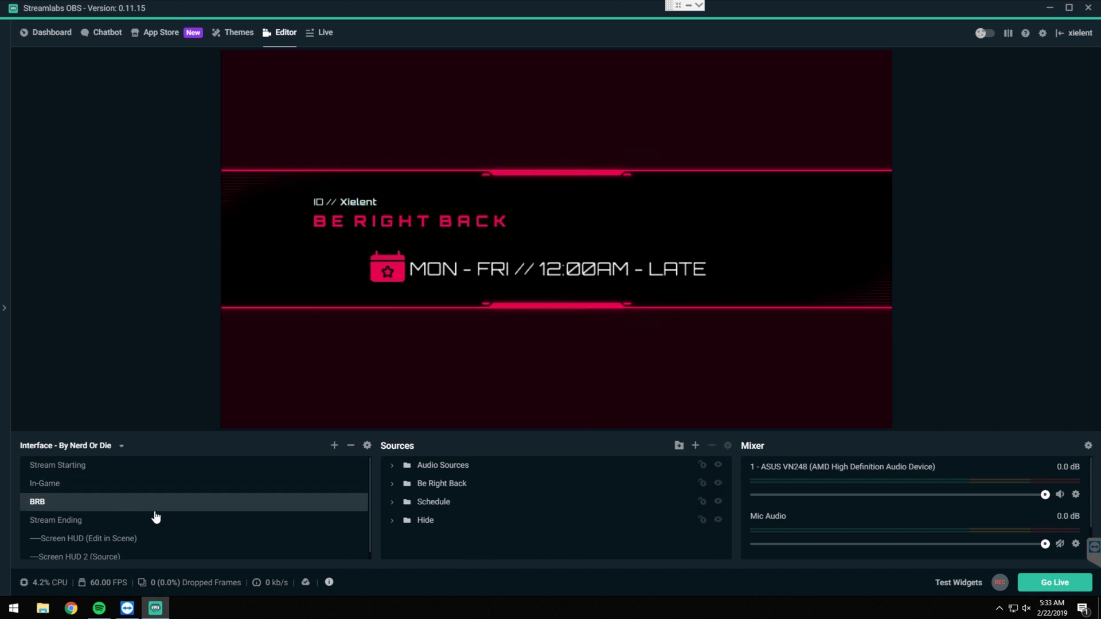
click(386, 523)
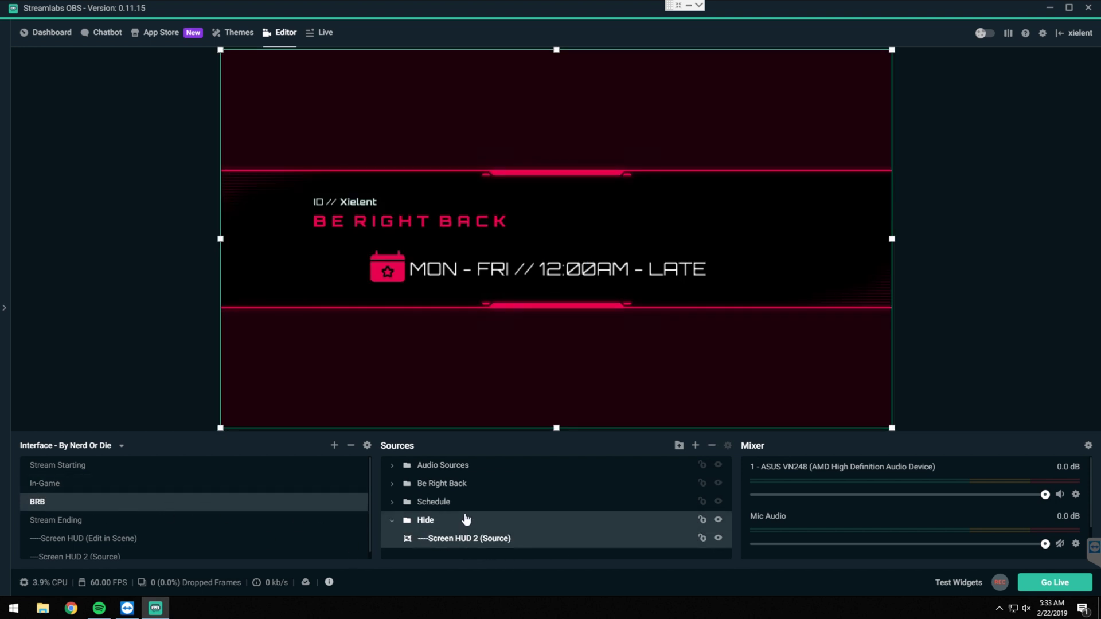
click(392, 520)
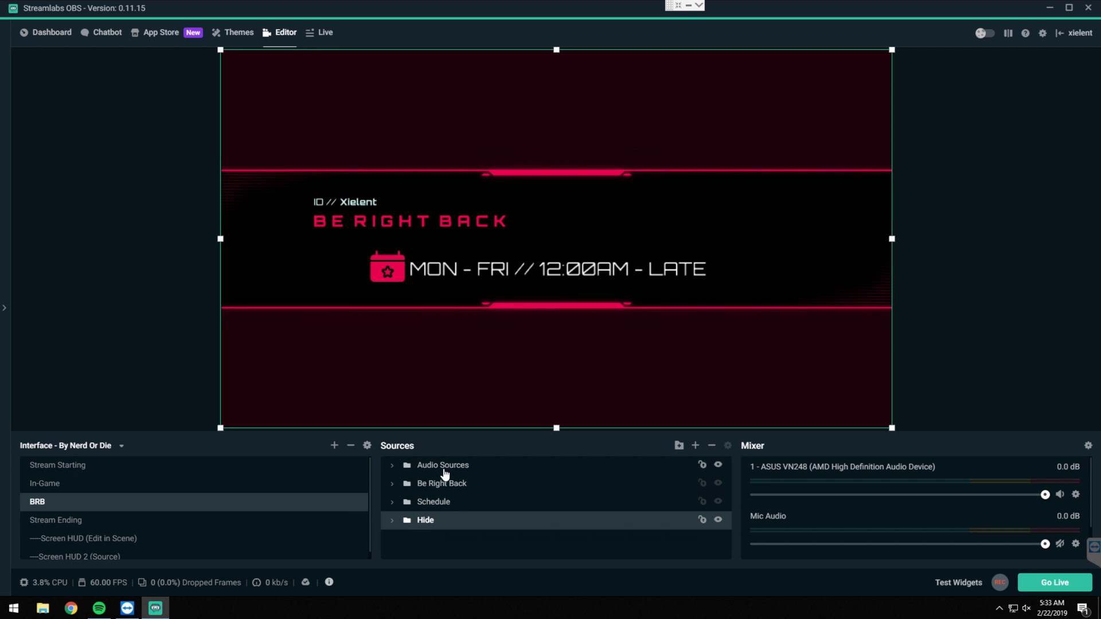
click(443, 469)
- Expand and collapse Audio Sources in Stream Ending, then go back to In-Game
scroll(863, 506, down, 2)
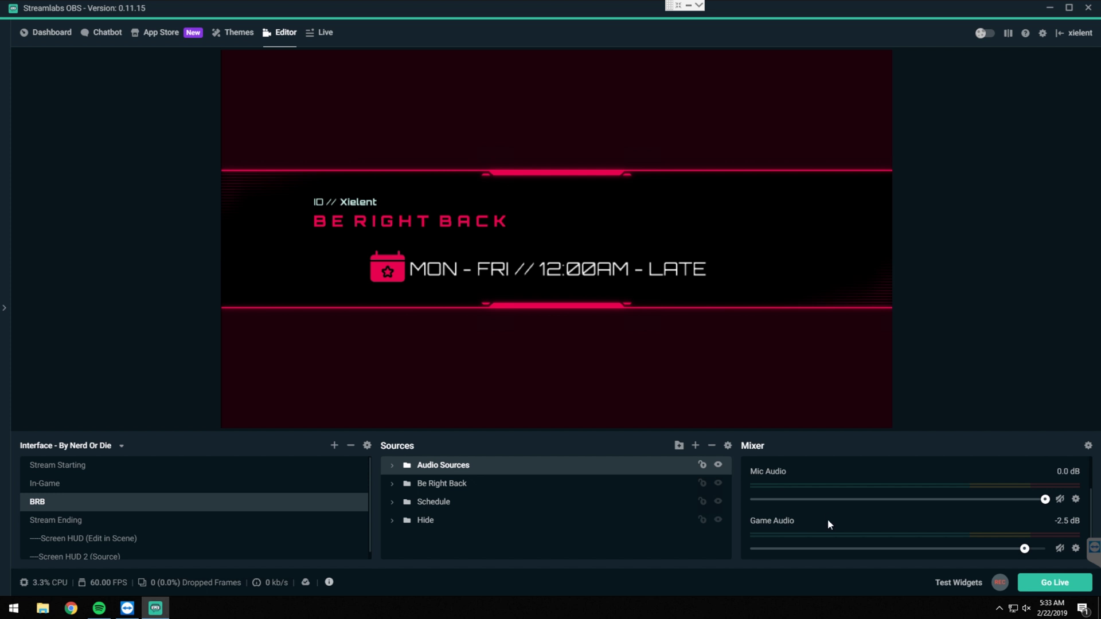
click(108, 520)
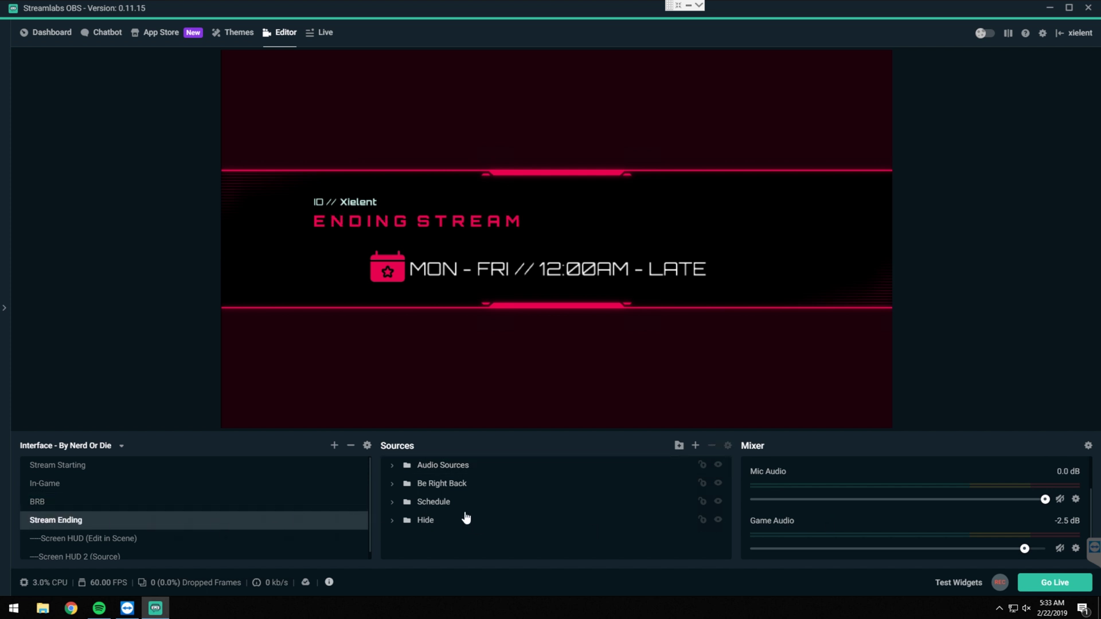
click(392, 466)
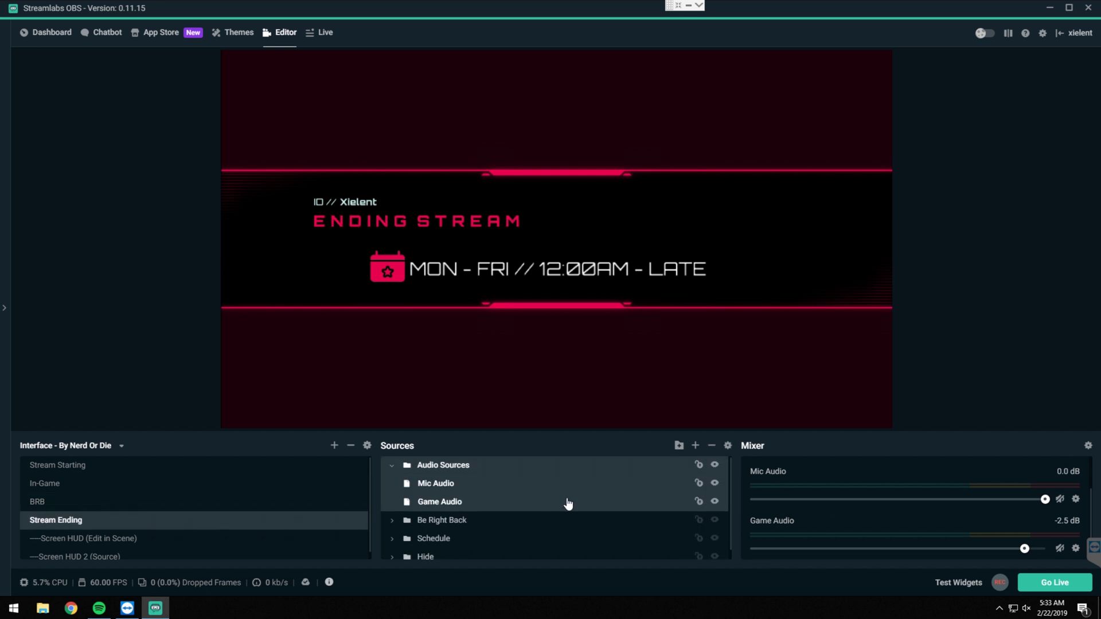
click(392, 465)
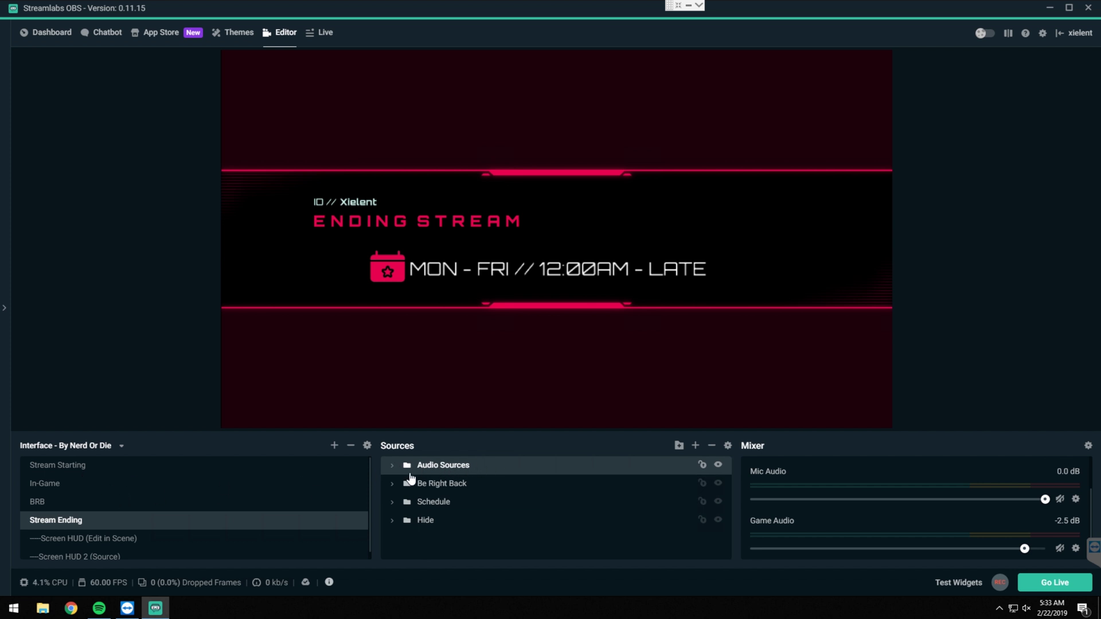
click(67, 484)
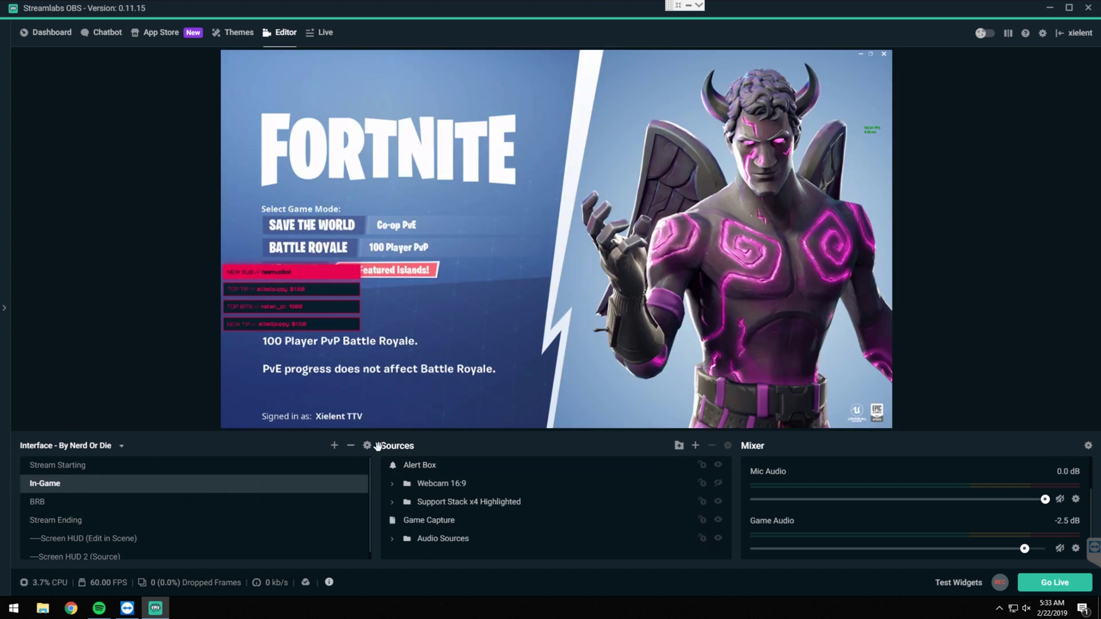